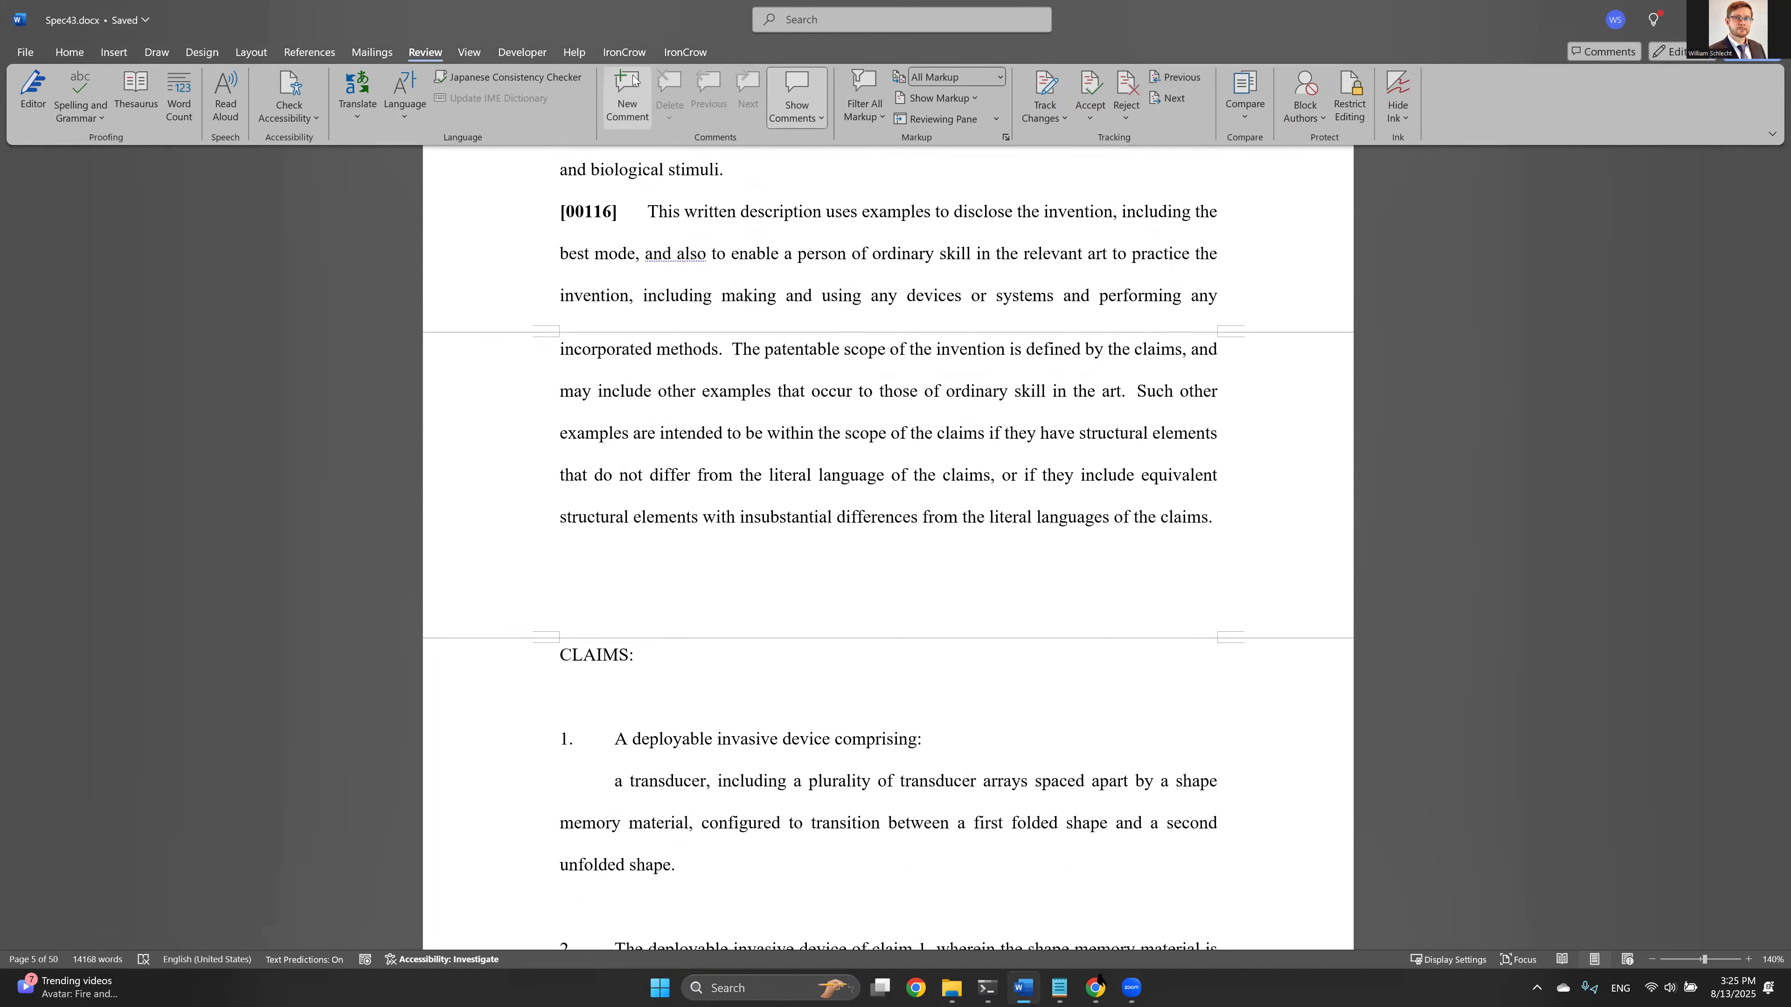
Open the IronCrow LLM Sandbox beside the document and widen it to about half of the window
{"action": "left_click", "coordinate": [623, 53]}
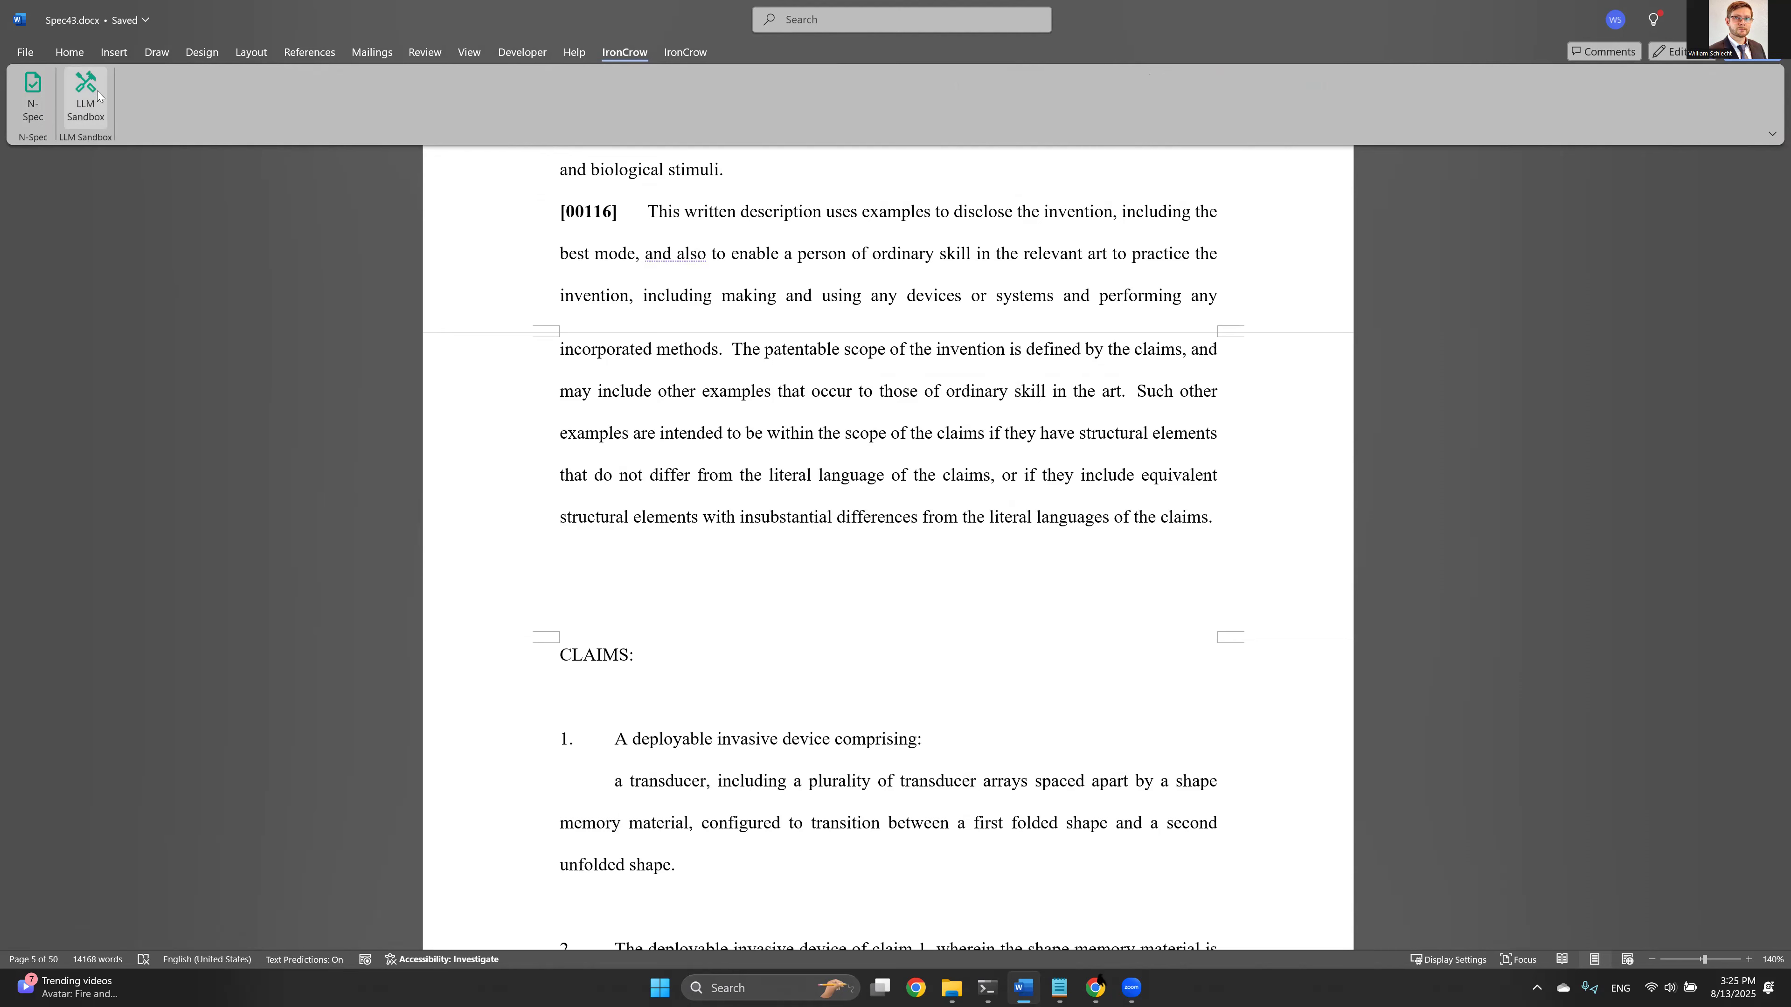
{"action": "left_click", "coordinate": [90, 104]}
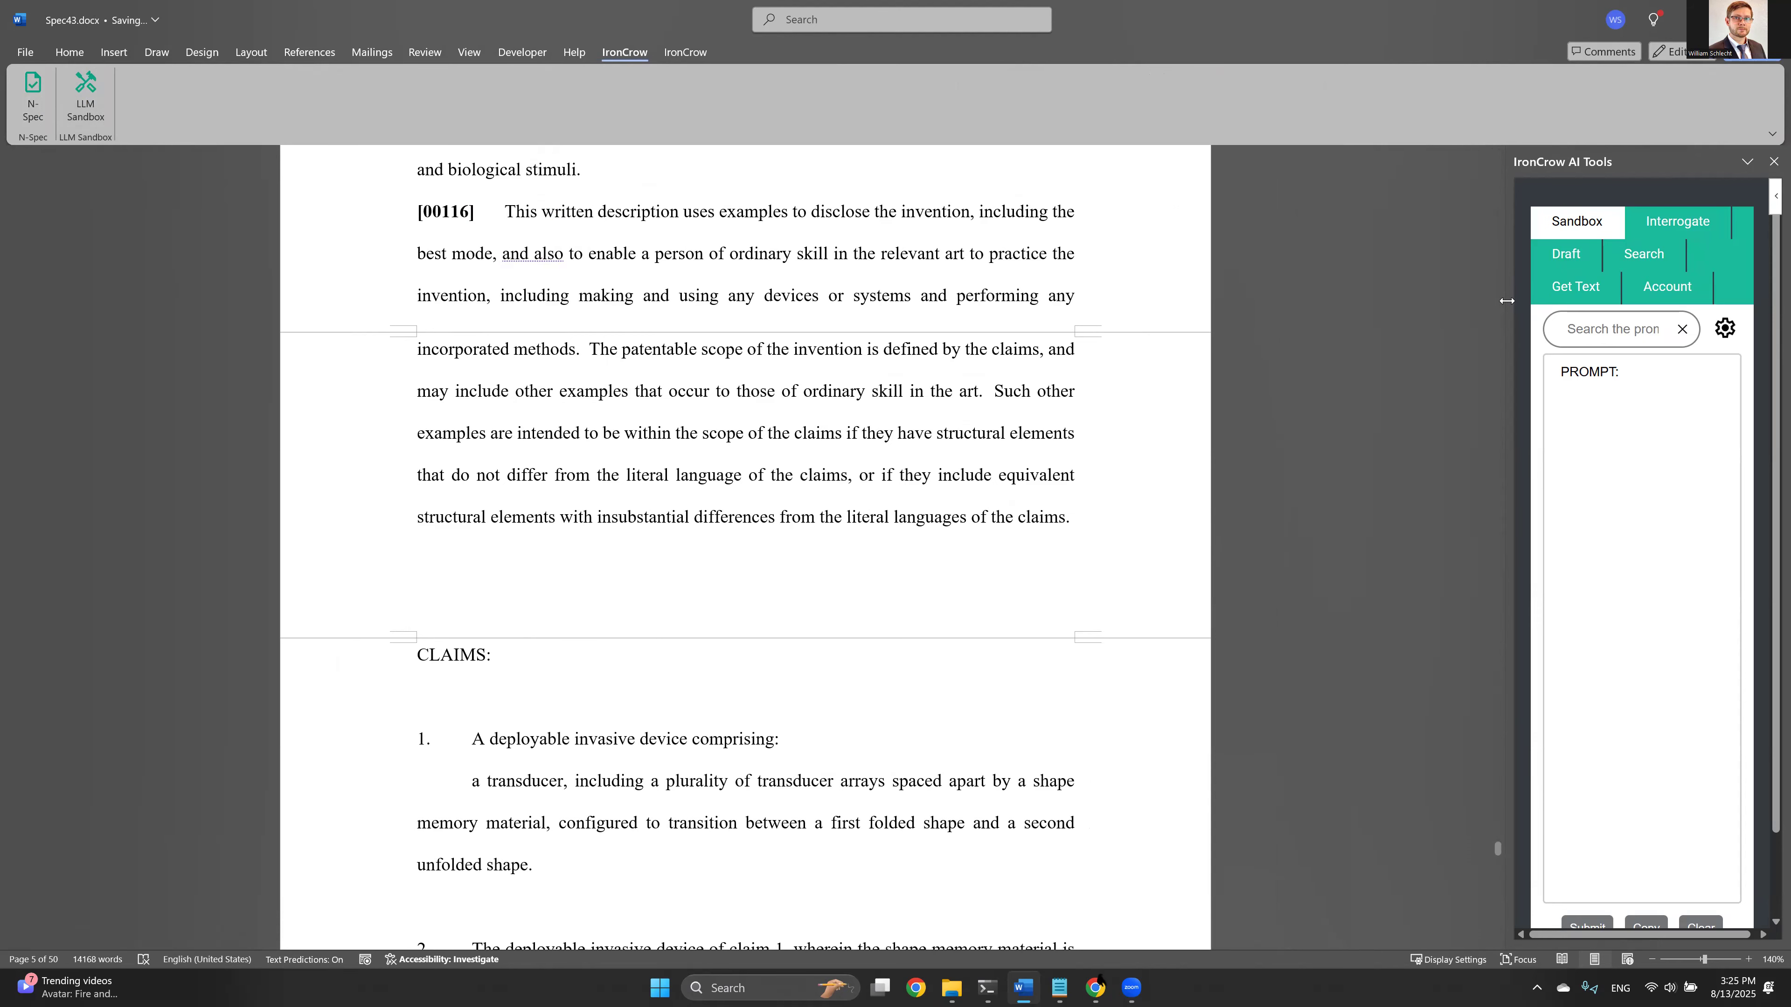
{"action": "left_click_drag", "start_coordinate": [1495, 303], "coordinate": [882, 340]}
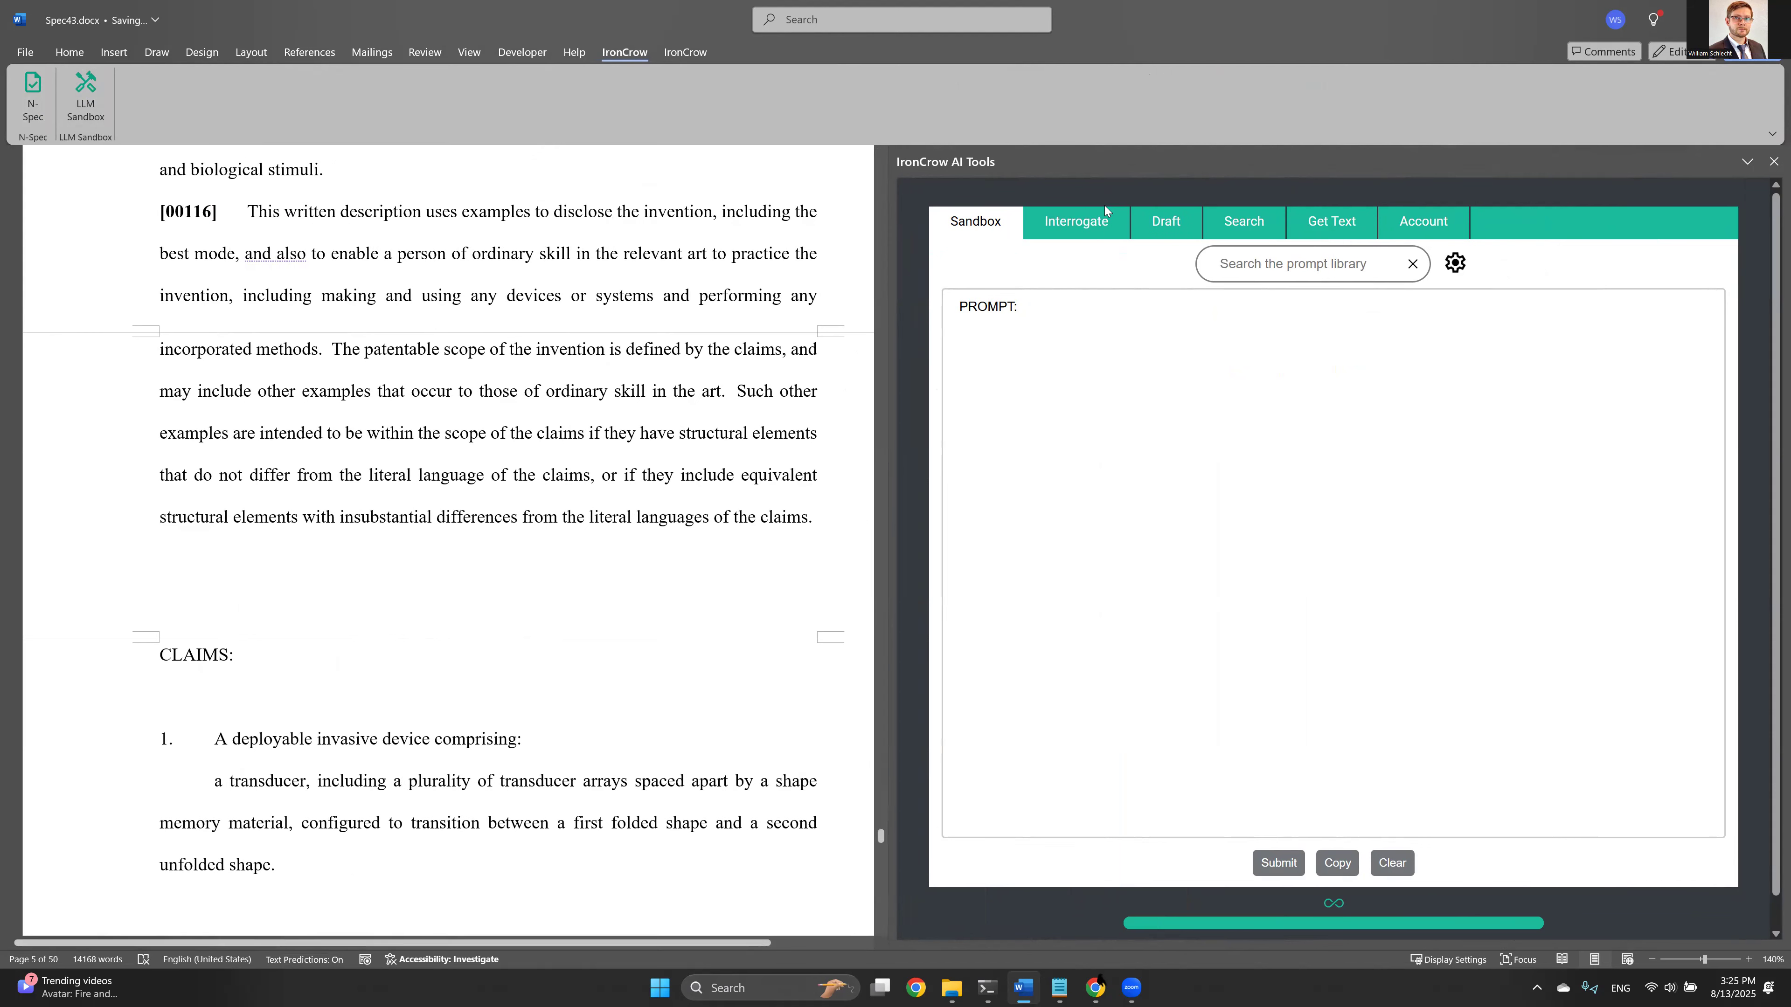
Switch the IronCrow tools to drafting and set the output type to Edit
{"action": "left_click", "coordinate": [1155, 224]}
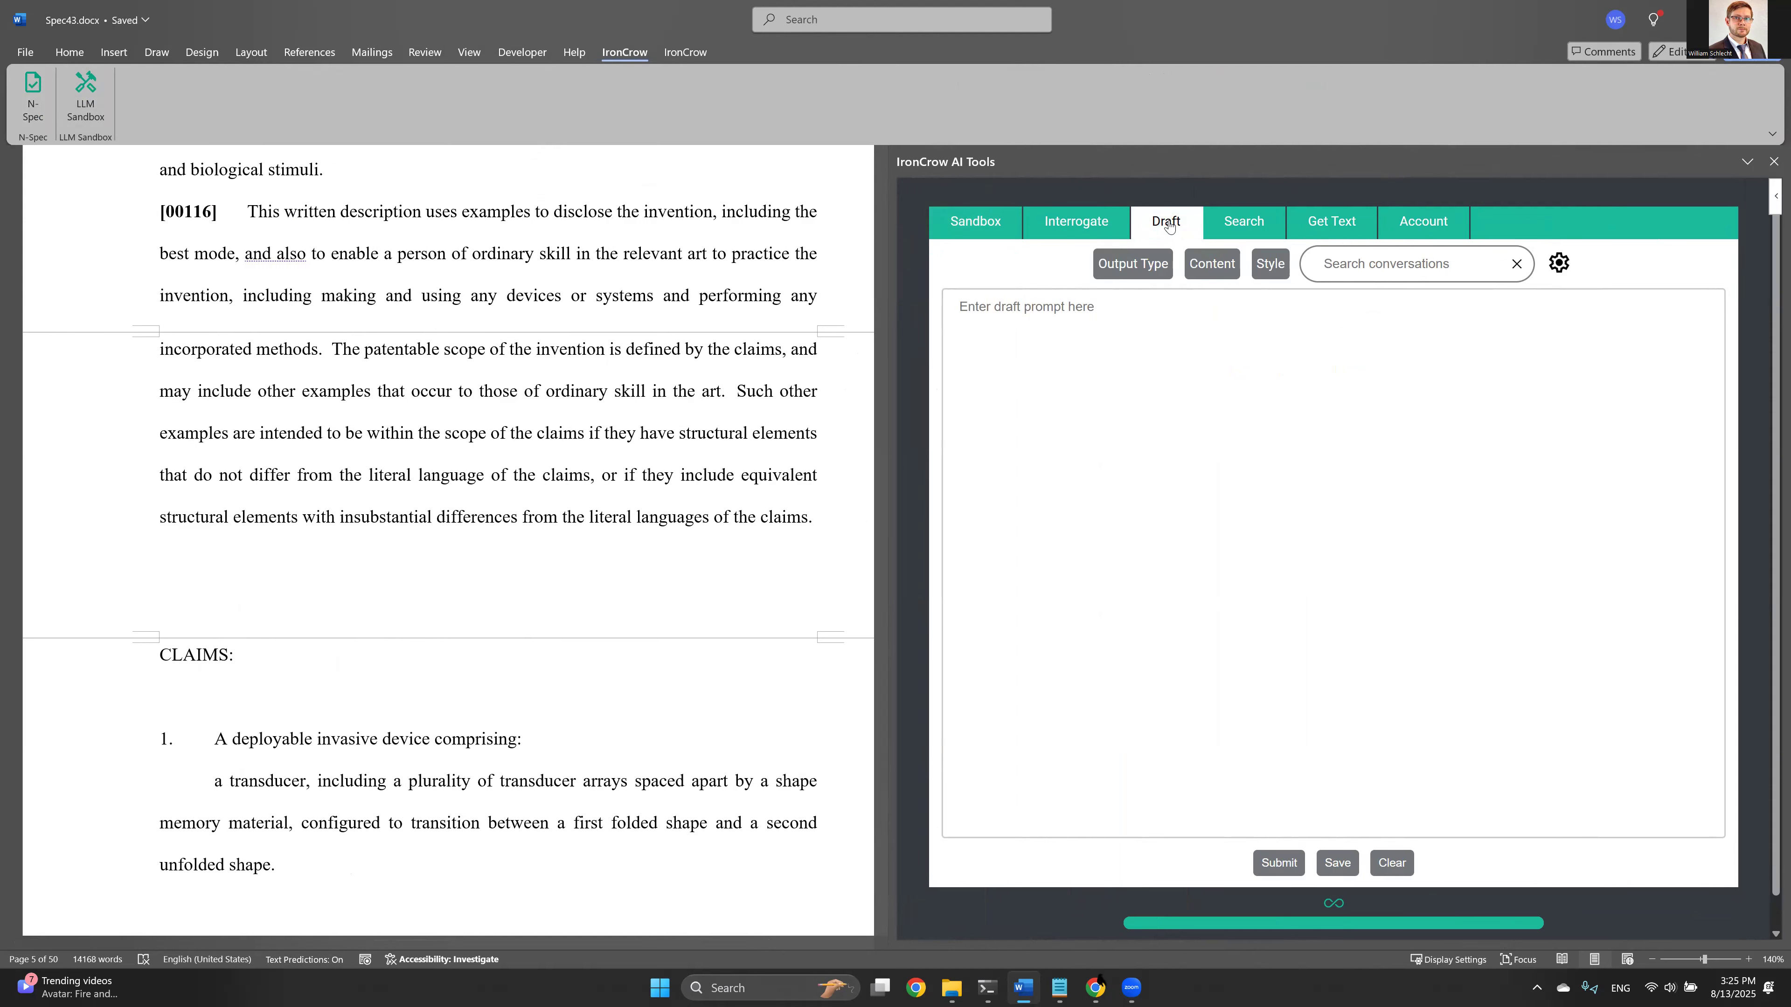
{"action": "mouse_move", "coordinate": [1130, 269]}
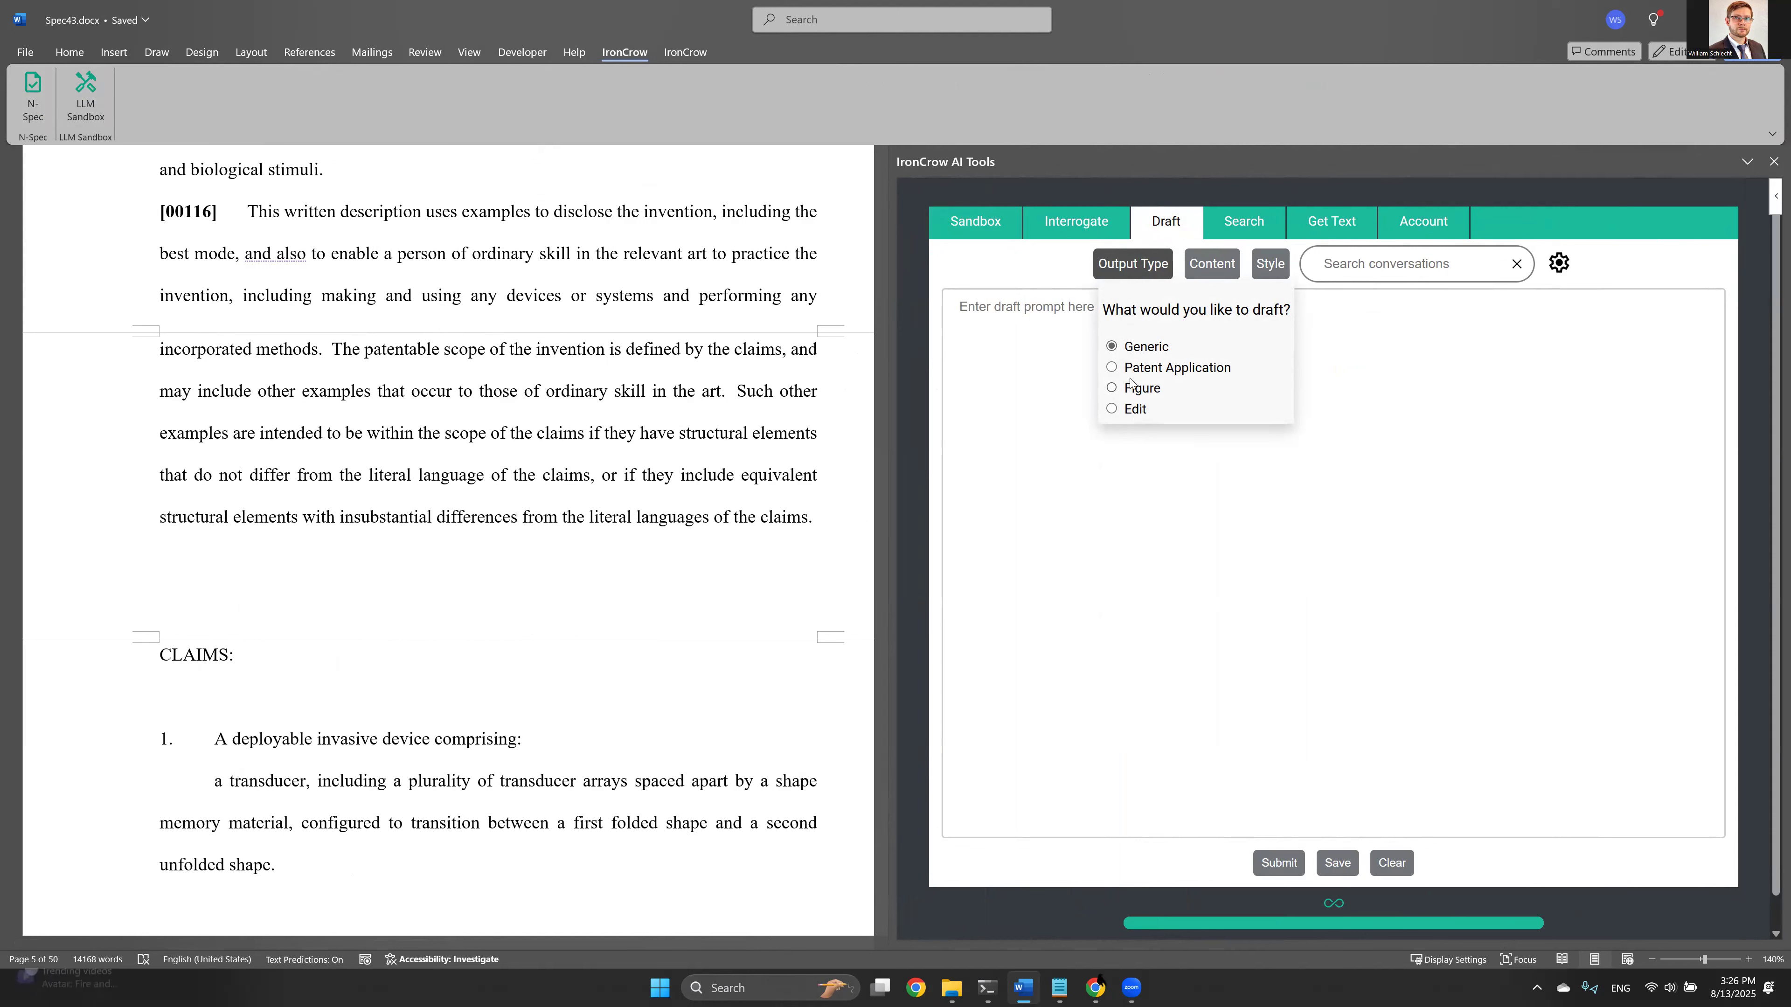
{"action": "left_click", "coordinate": [1127, 412]}
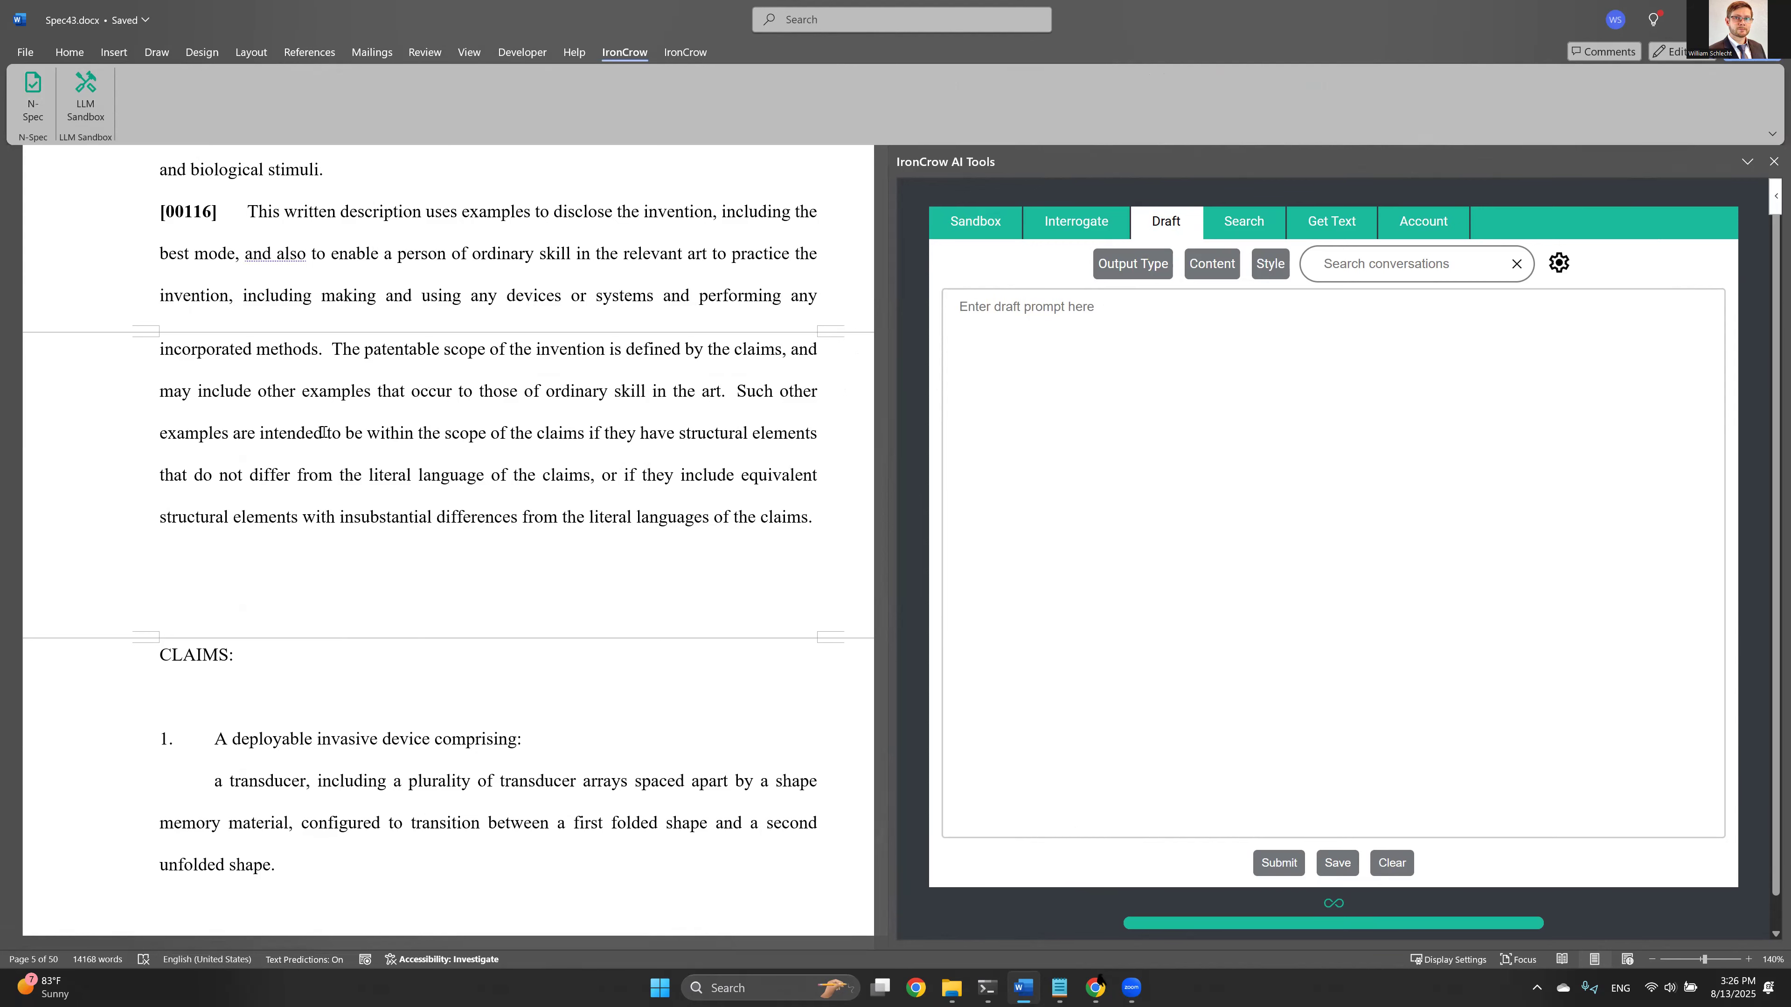
Submit the draft prompt "Amend claim 1 in the working document to include the limitations of claims 2 and 3, and then cancel claims 2 and 3."
{"action": "scroll", "coordinate": [261, 599], "scroll_direction": "down", "scroll_amount": 3}
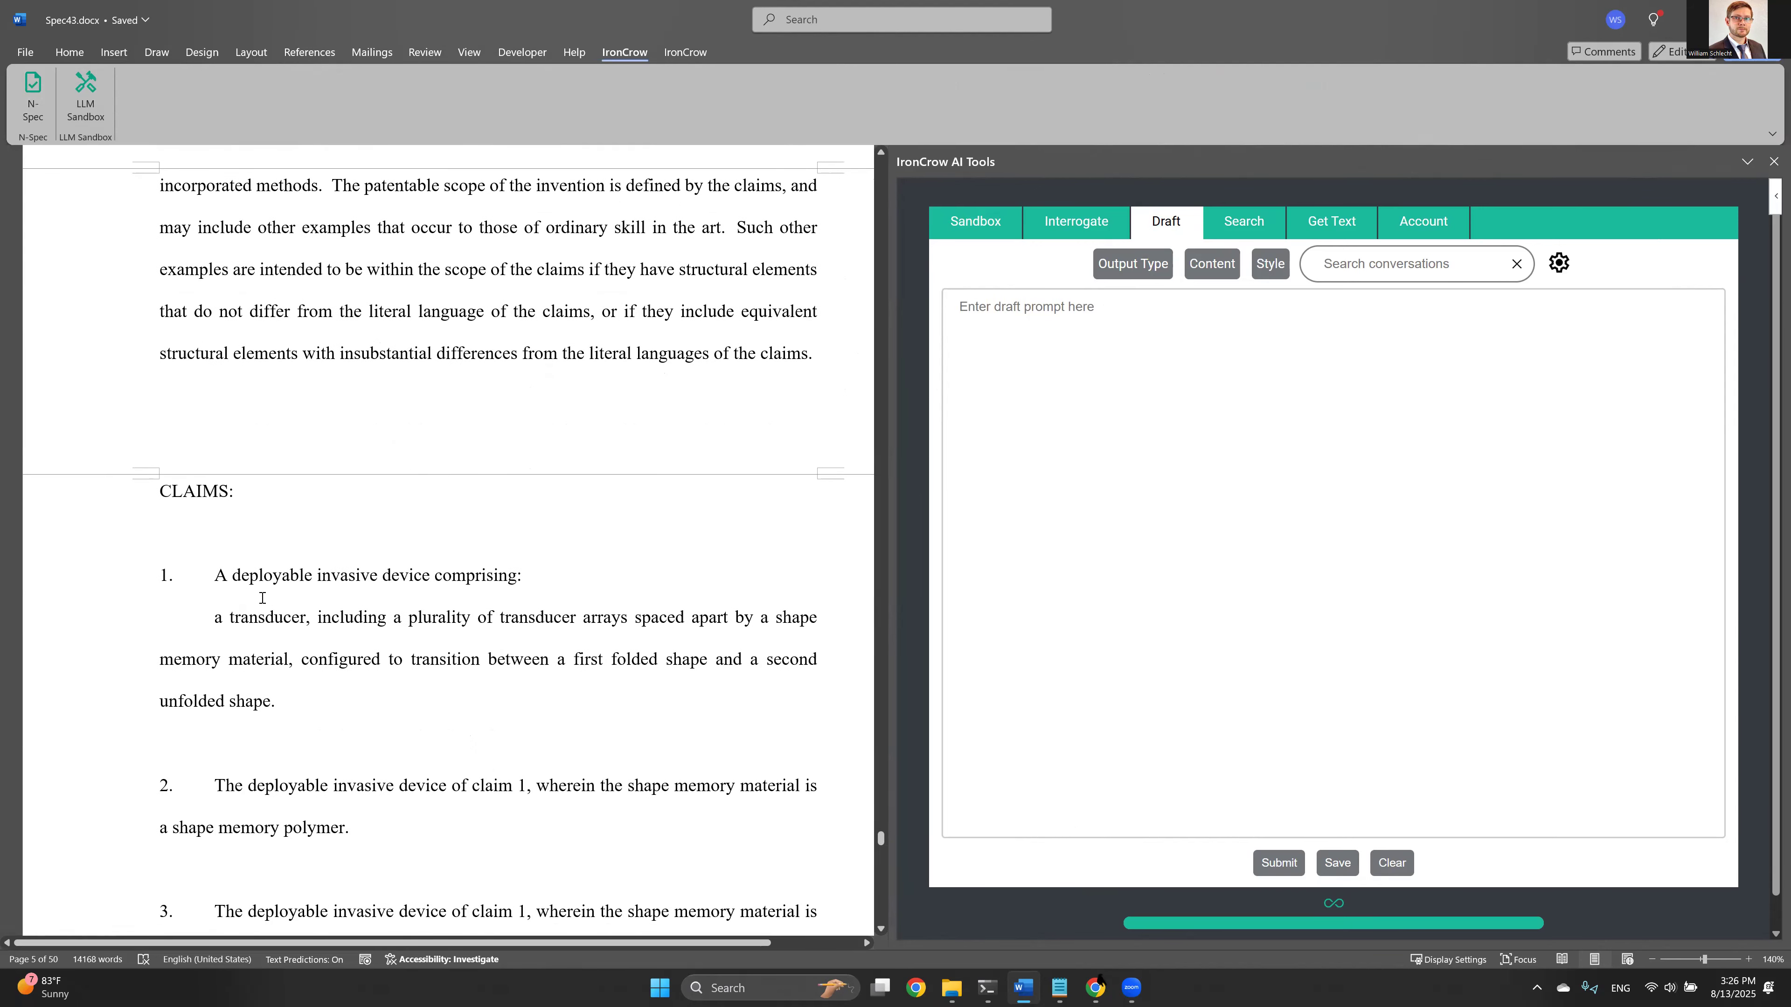
{"action": "scroll", "coordinate": [237, 499], "scroll_direction": "down", "scroll_amount": 2}
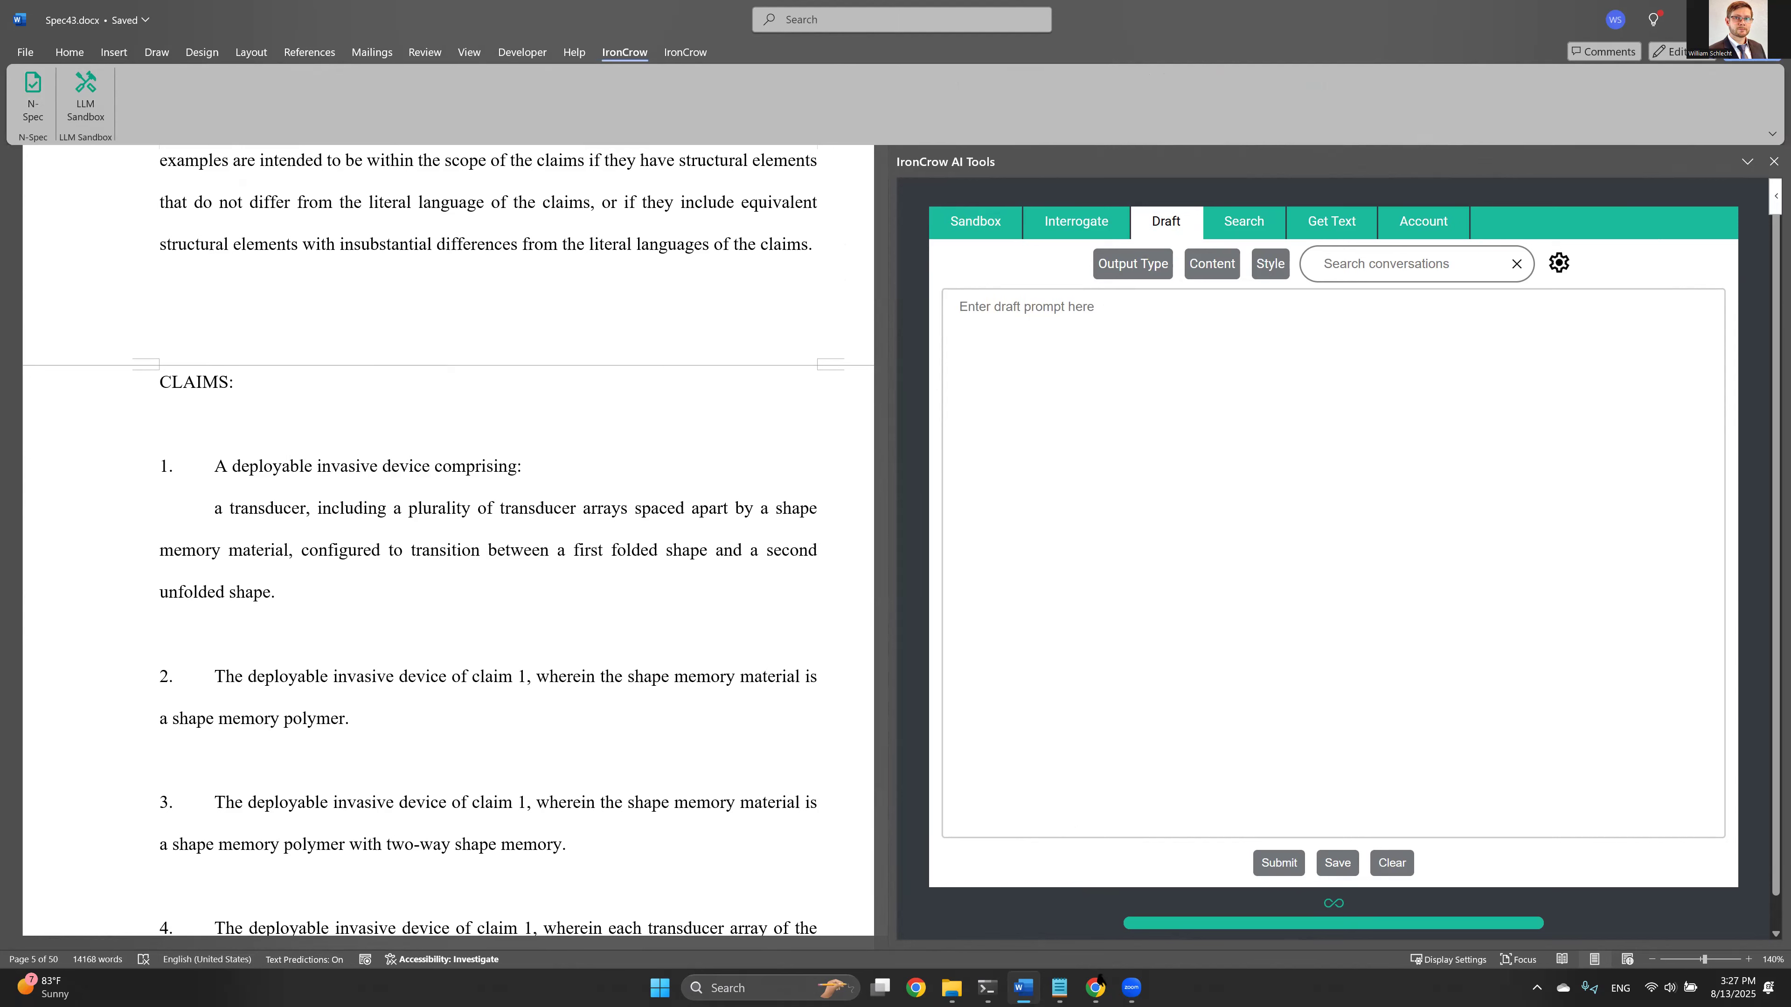
{"action": "key", "text": "alt+Tab"}
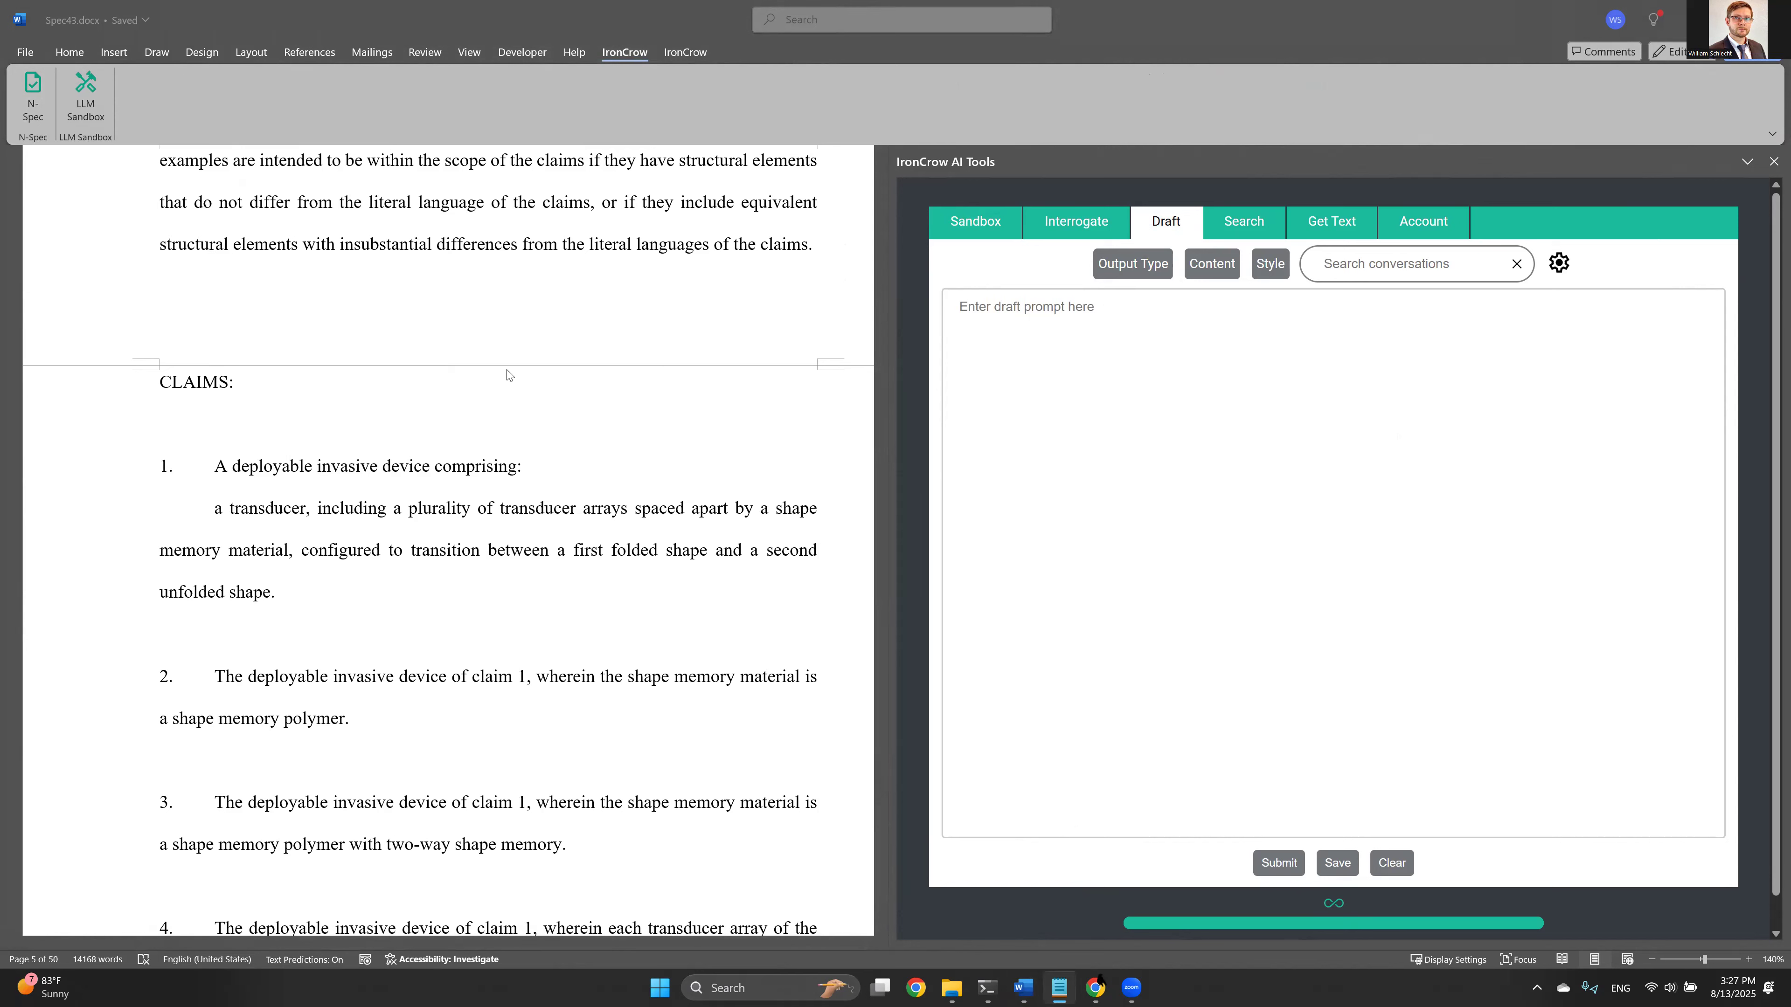
{"action": "left_click", "coordinate": [1009, 389]}
{"action": "type", "text": "Amend claim 1 in the working document to include the limitations of claims 2 and 3, and then cancel claims 2 and 3."}
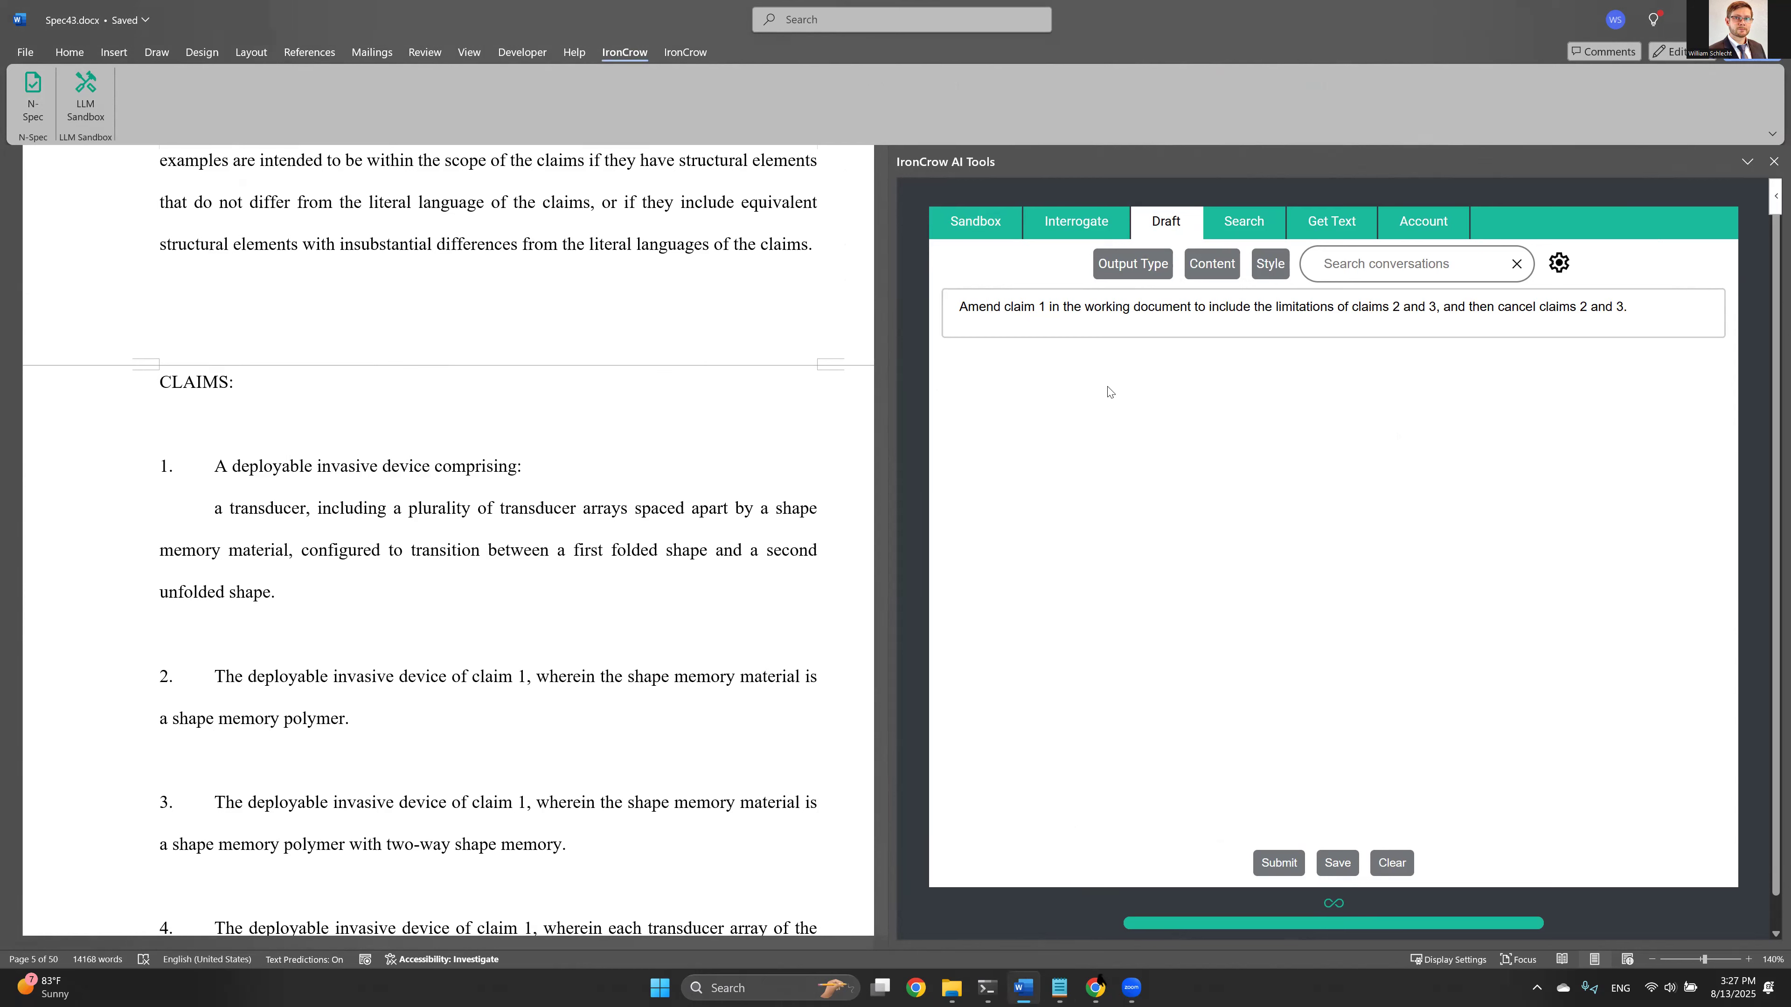
{"action": "left_click_drag", "start_coordinate": [1086, 307], "coordinate": [1191, 309]}
{"action": "left_click", "coordinate": [1150, 281]}
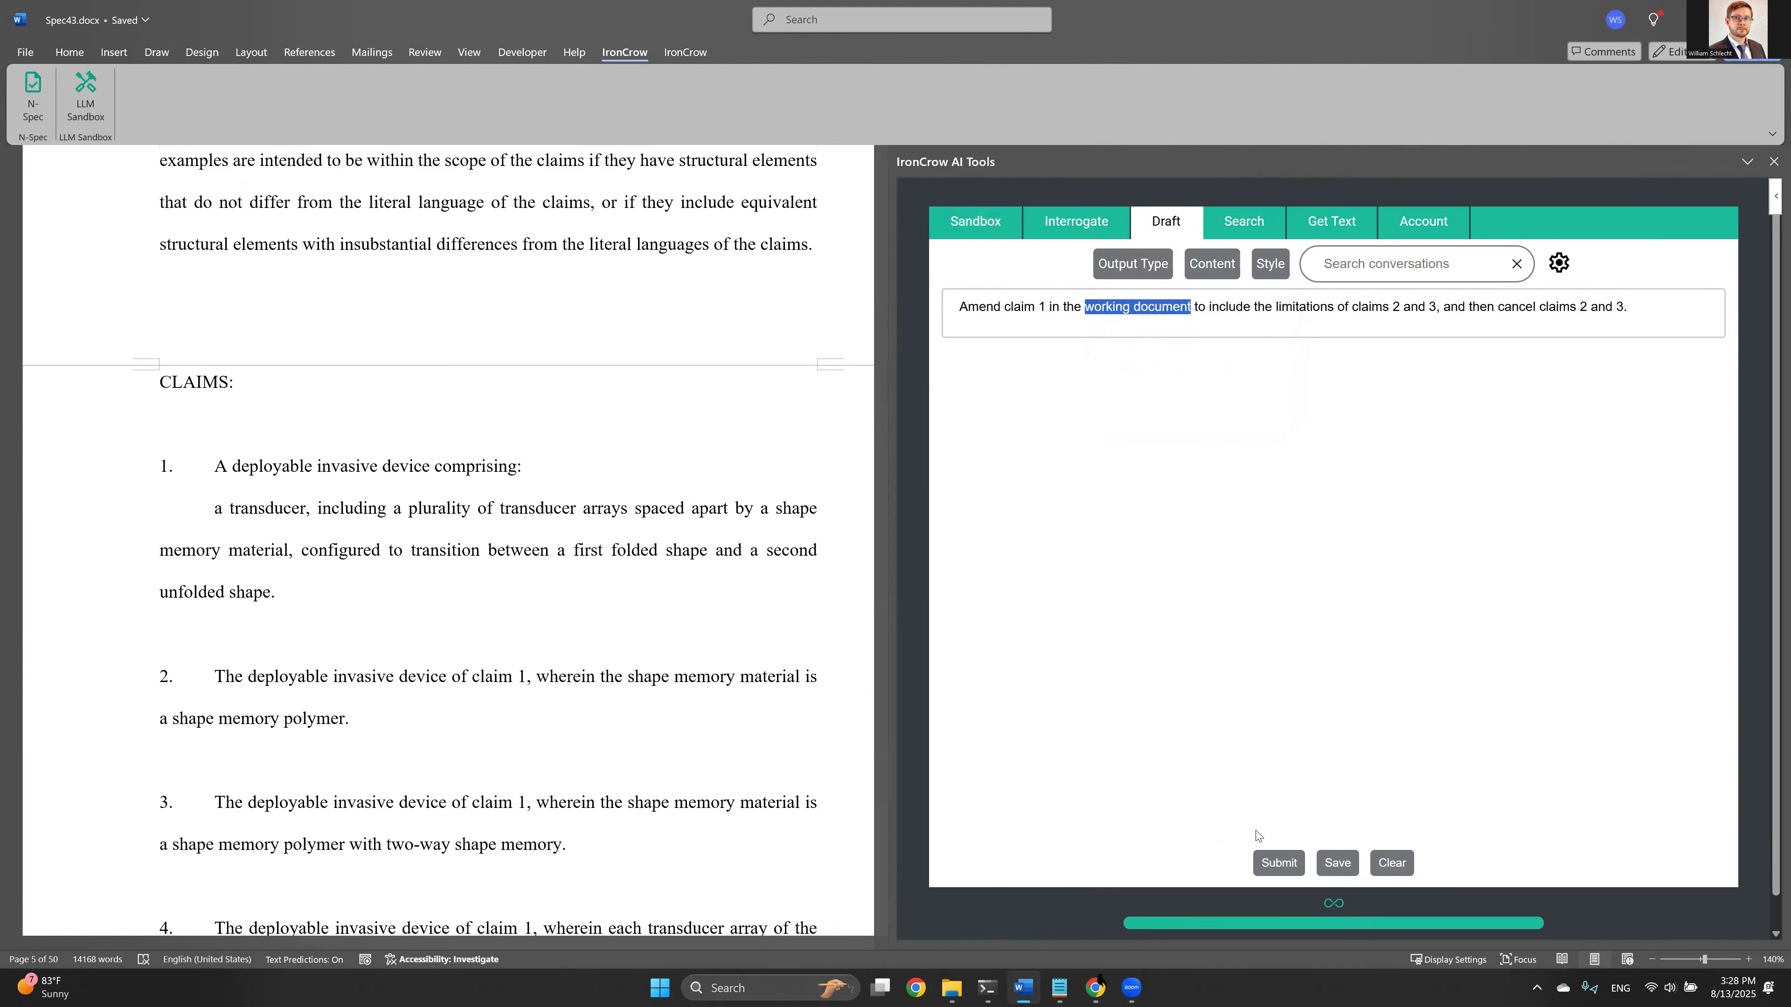
{"action": "left_click", "coordinate": [1279, 860]}
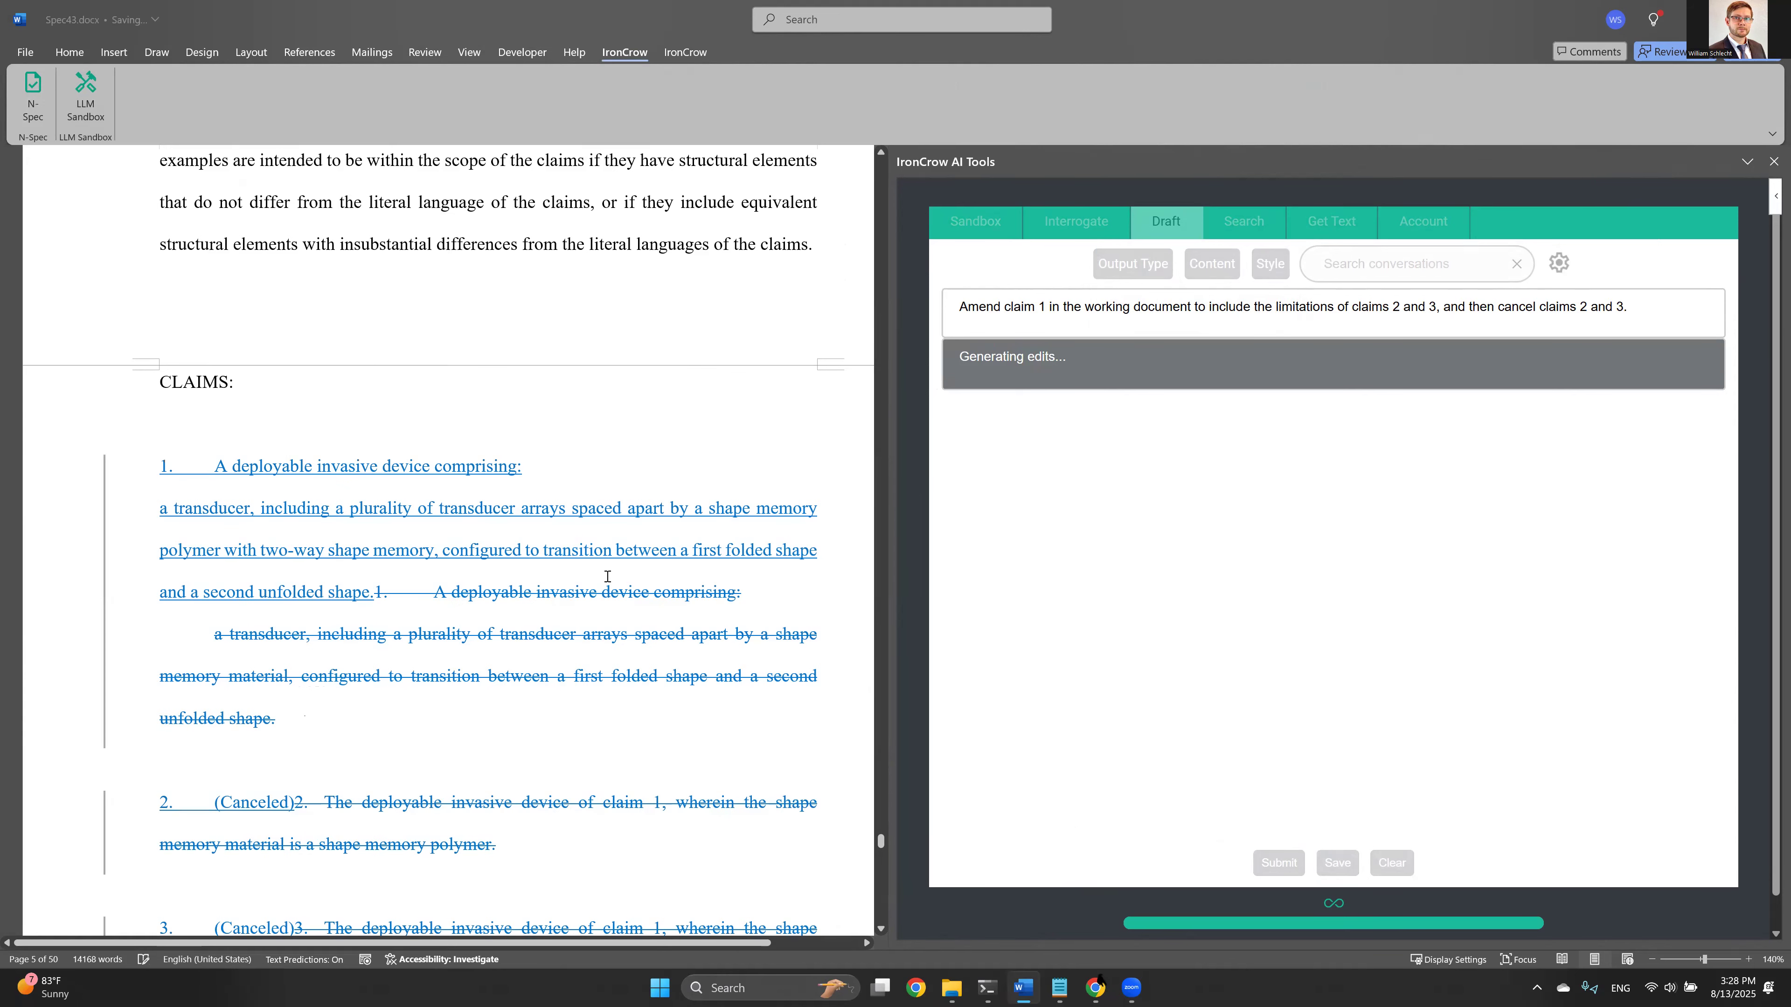
Review the tracked insertions and deletions in claims 1 to 3 of the document
{"action": "scroll", "coordinate": [576, 580], "scroll_direction": "down", "scroll_amount": 3}
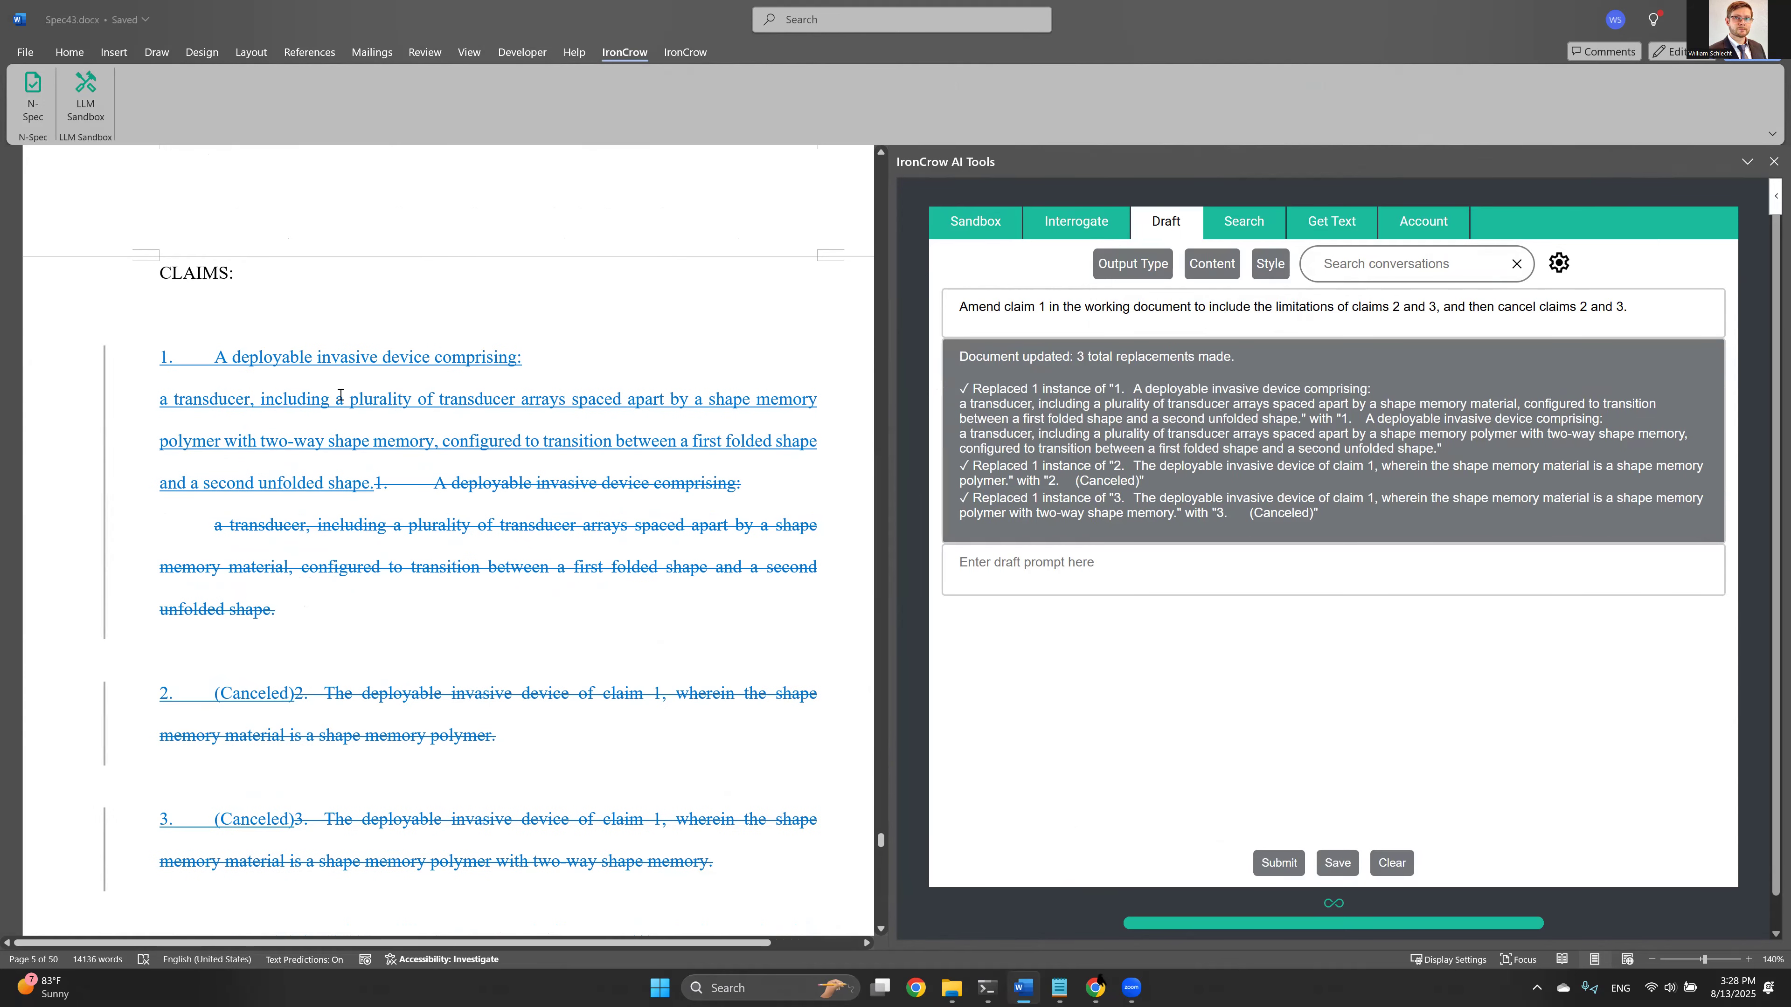
{"action": "scroll", "coordinate": [366, 353], "scroll_direction": "down", "scroll_amount": 2}
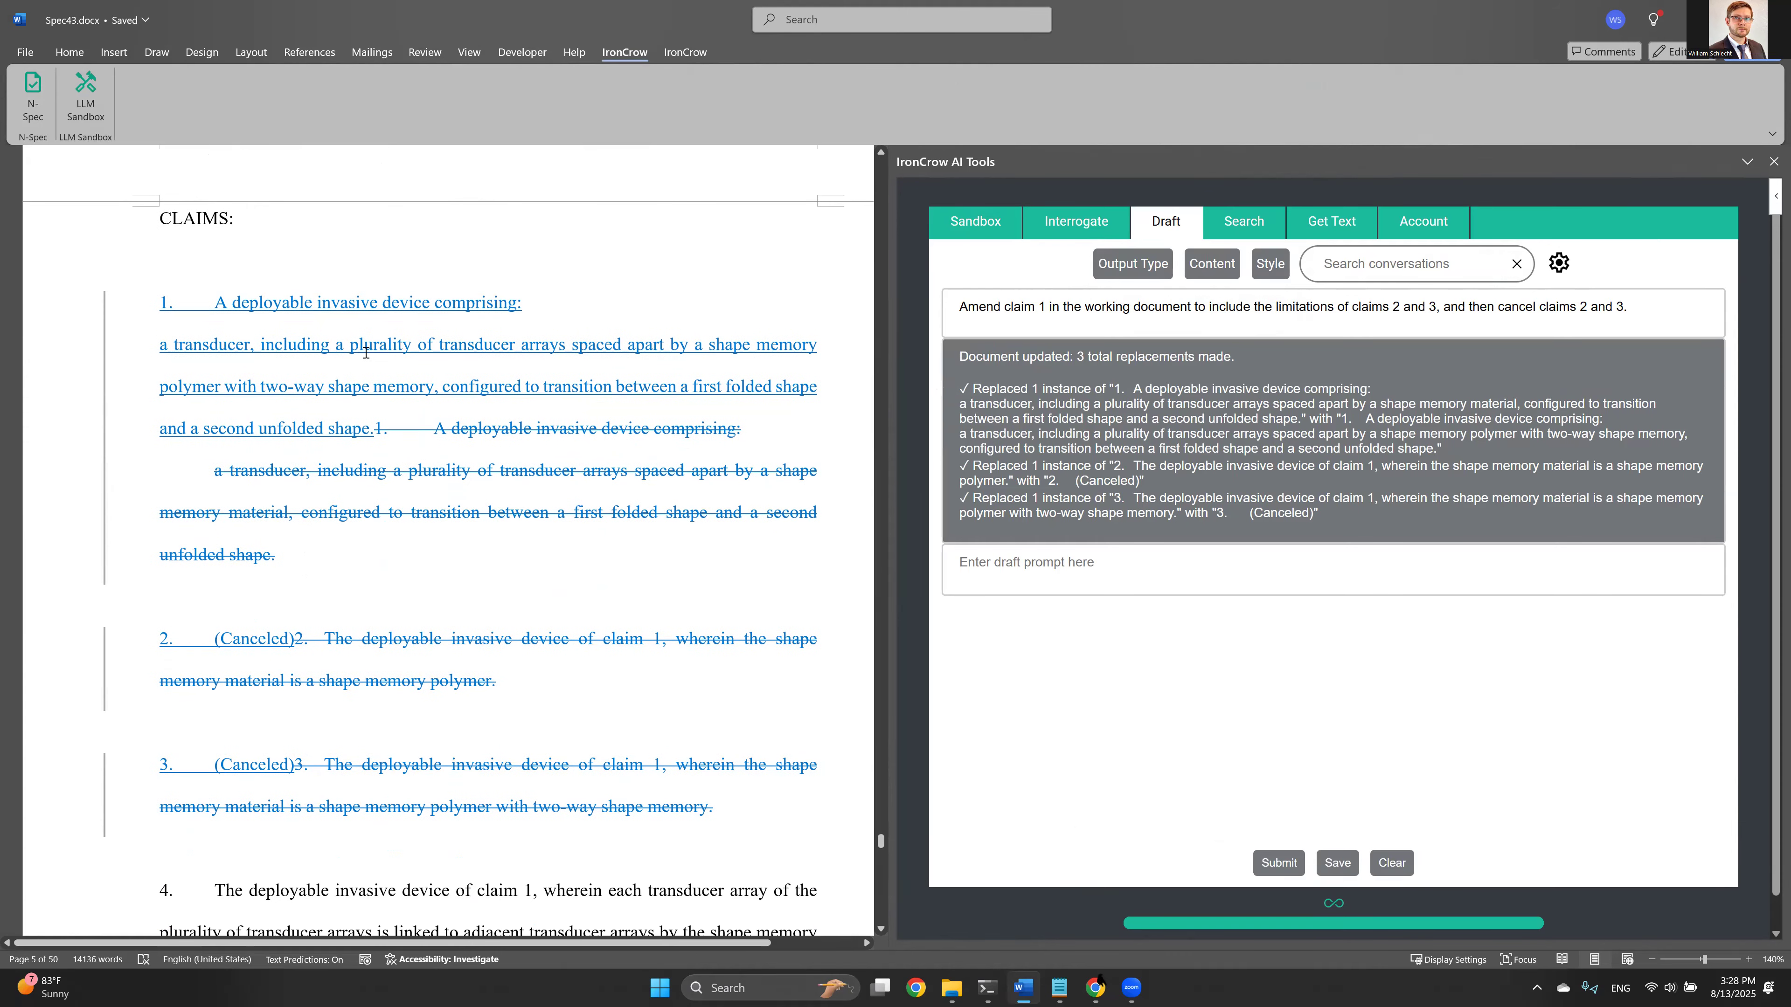
{"action": "scroll", "coordinate": [362, 374], "scroll_direction": "down", "scroll_amount": 2}
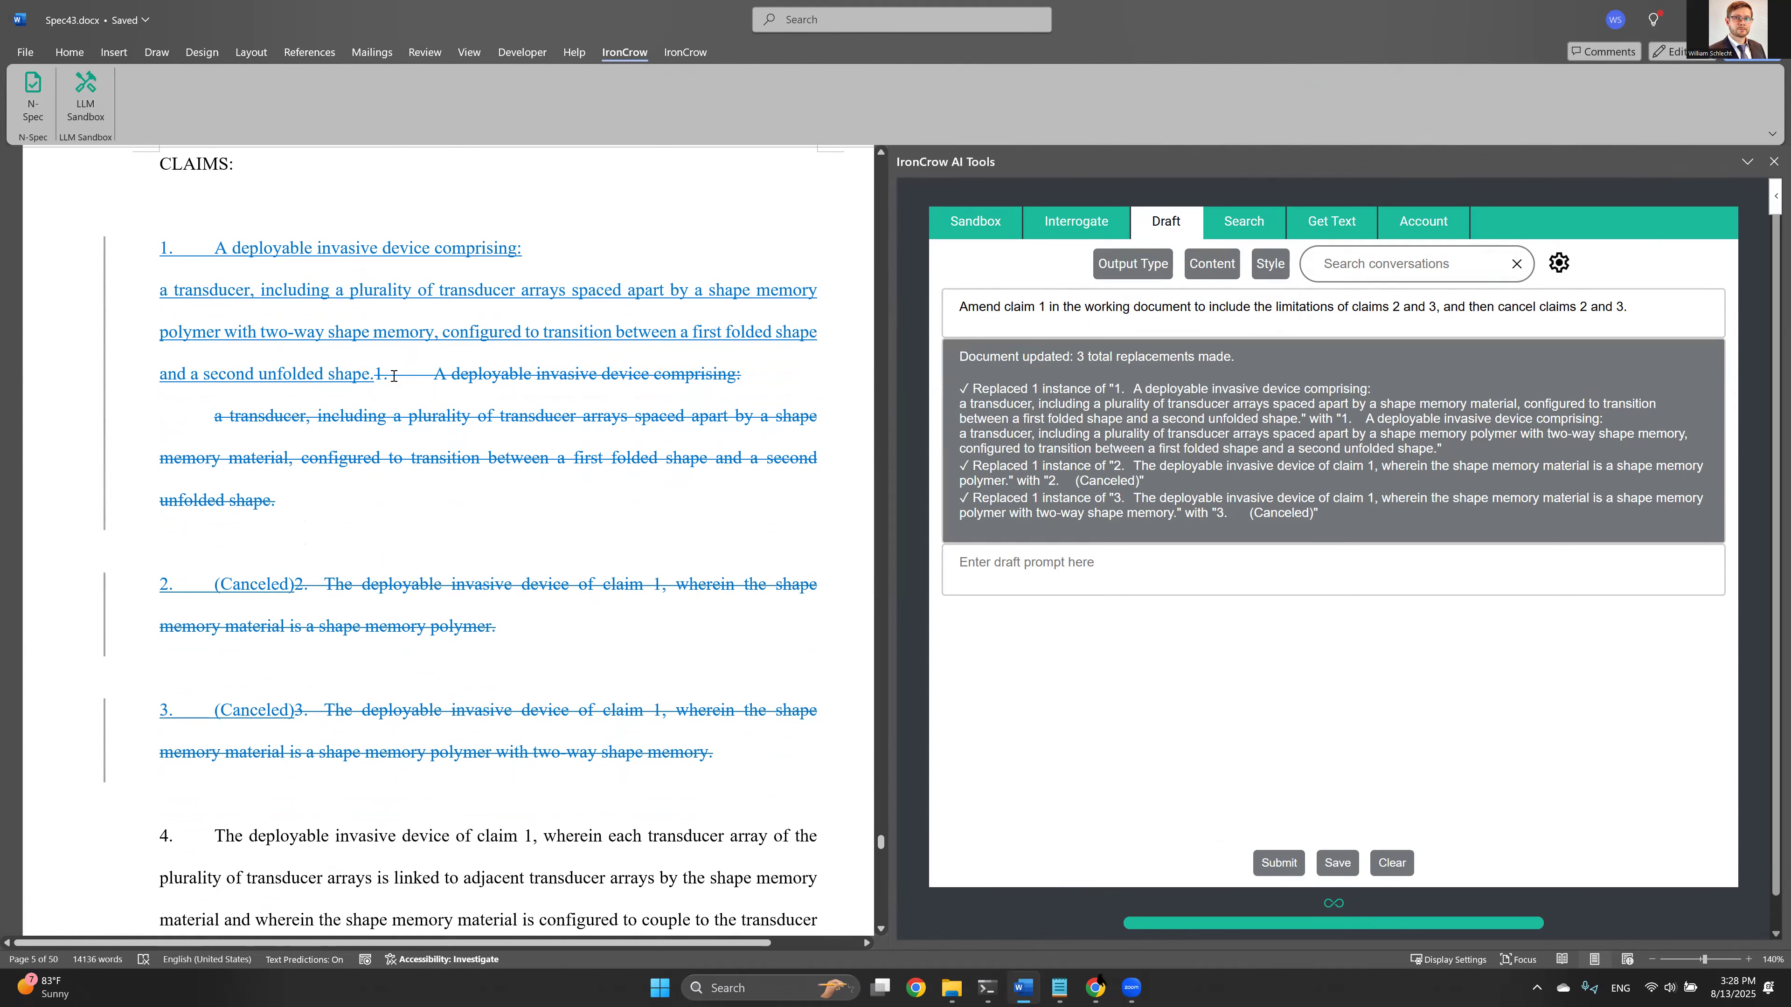
{"action": "mouse_move", "coordinate": [393, 376]}
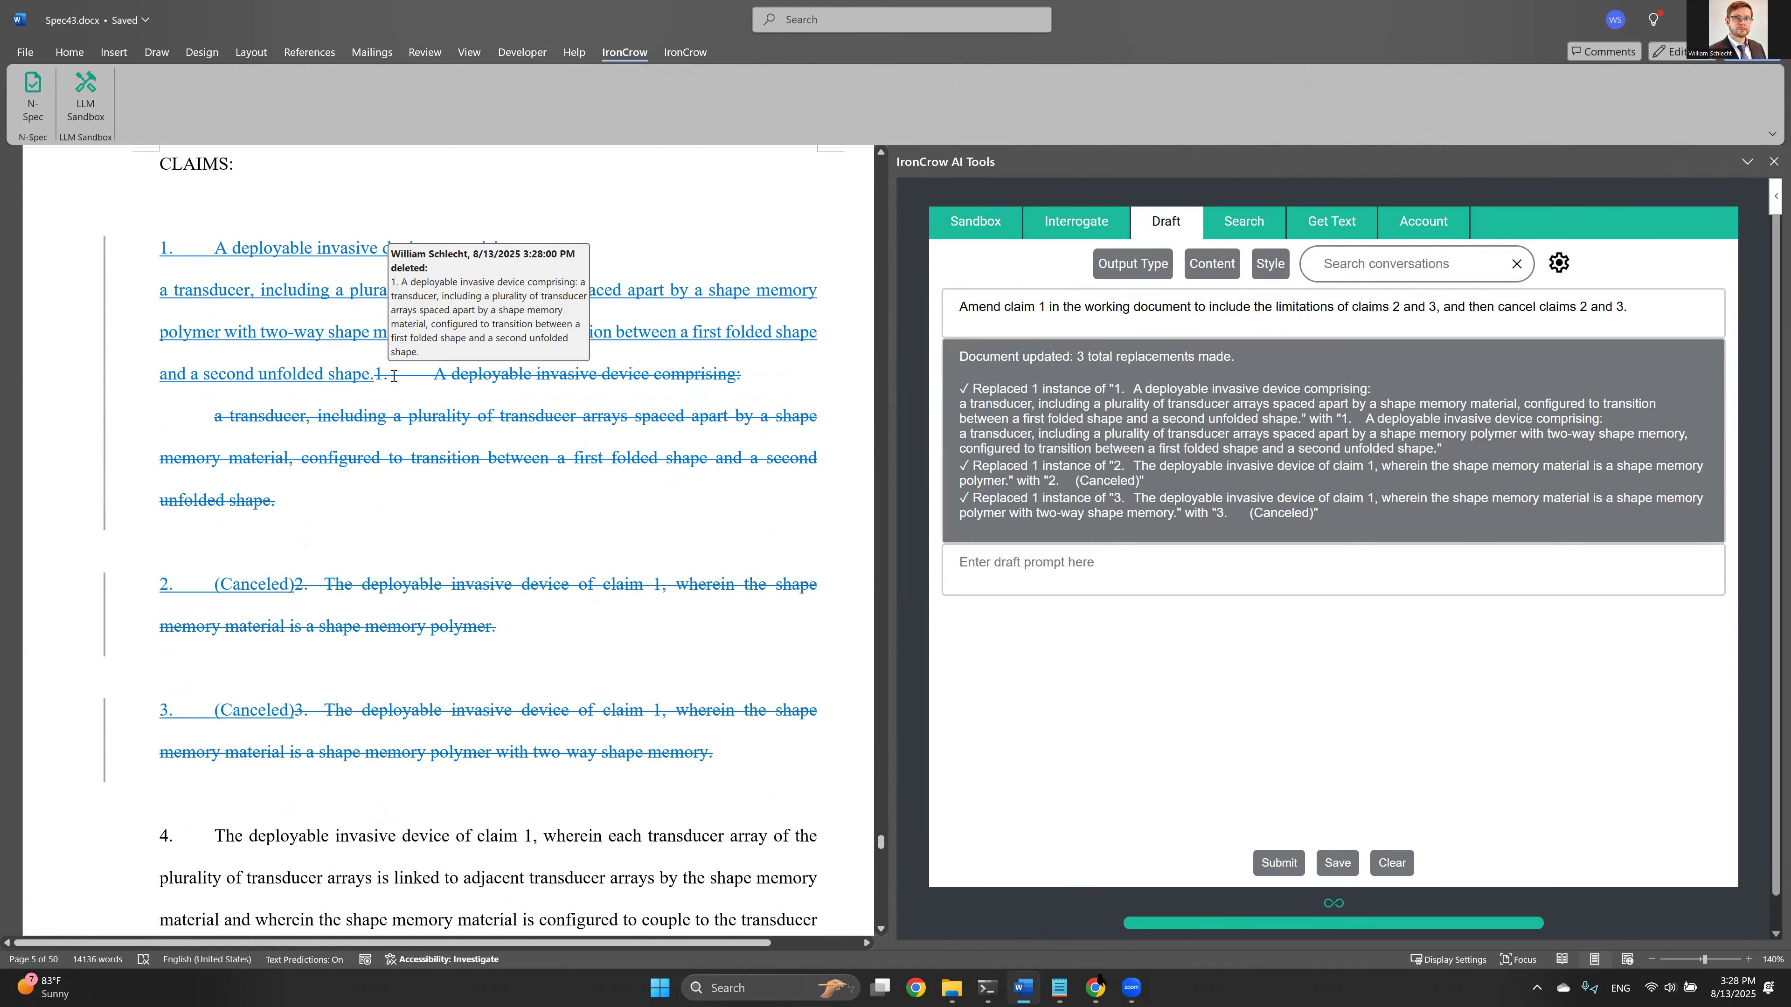
{"action": "mouse_move", "coordinate": [353, 297]}
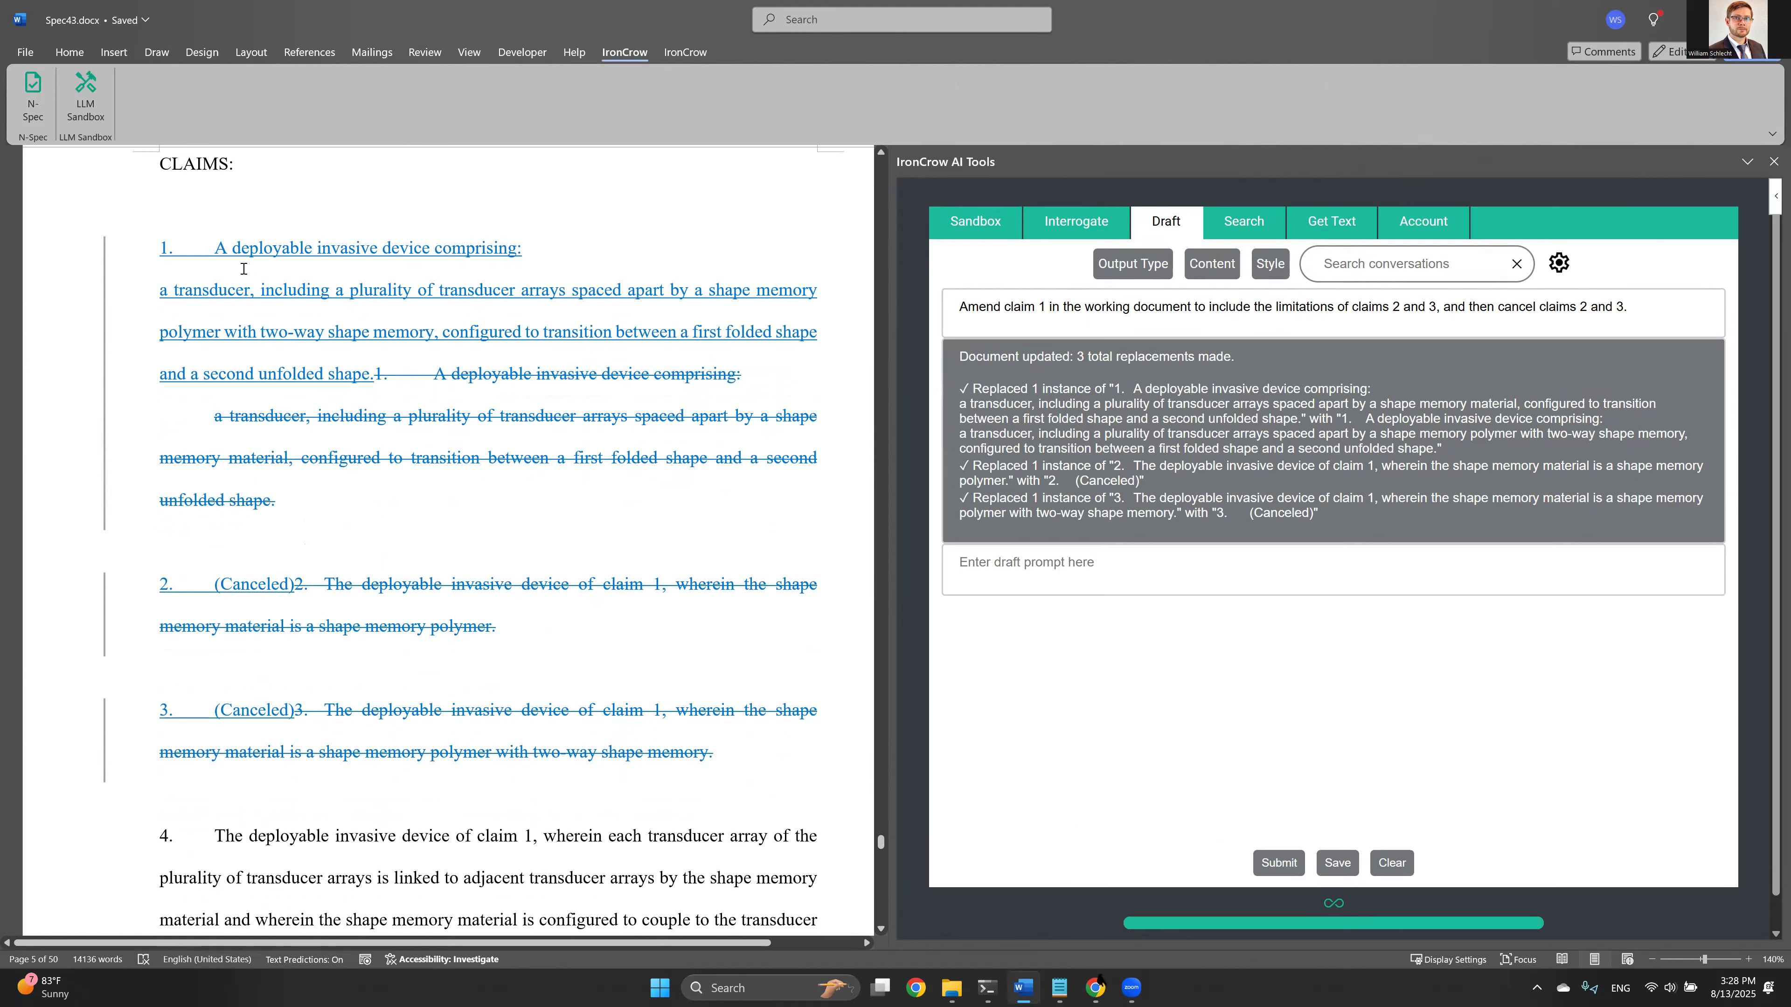
{"action": "mouse_move", "coordinate": [280, 321]}
{"action": "mouse_move", "coordinate": [449, 398]}
{"action": "mouse_move", "coordinate": [401, 275]}
{"action": "scroll", "coordinate": [184, 353], "scroll_direction": "down", "scroll_amount": 2}
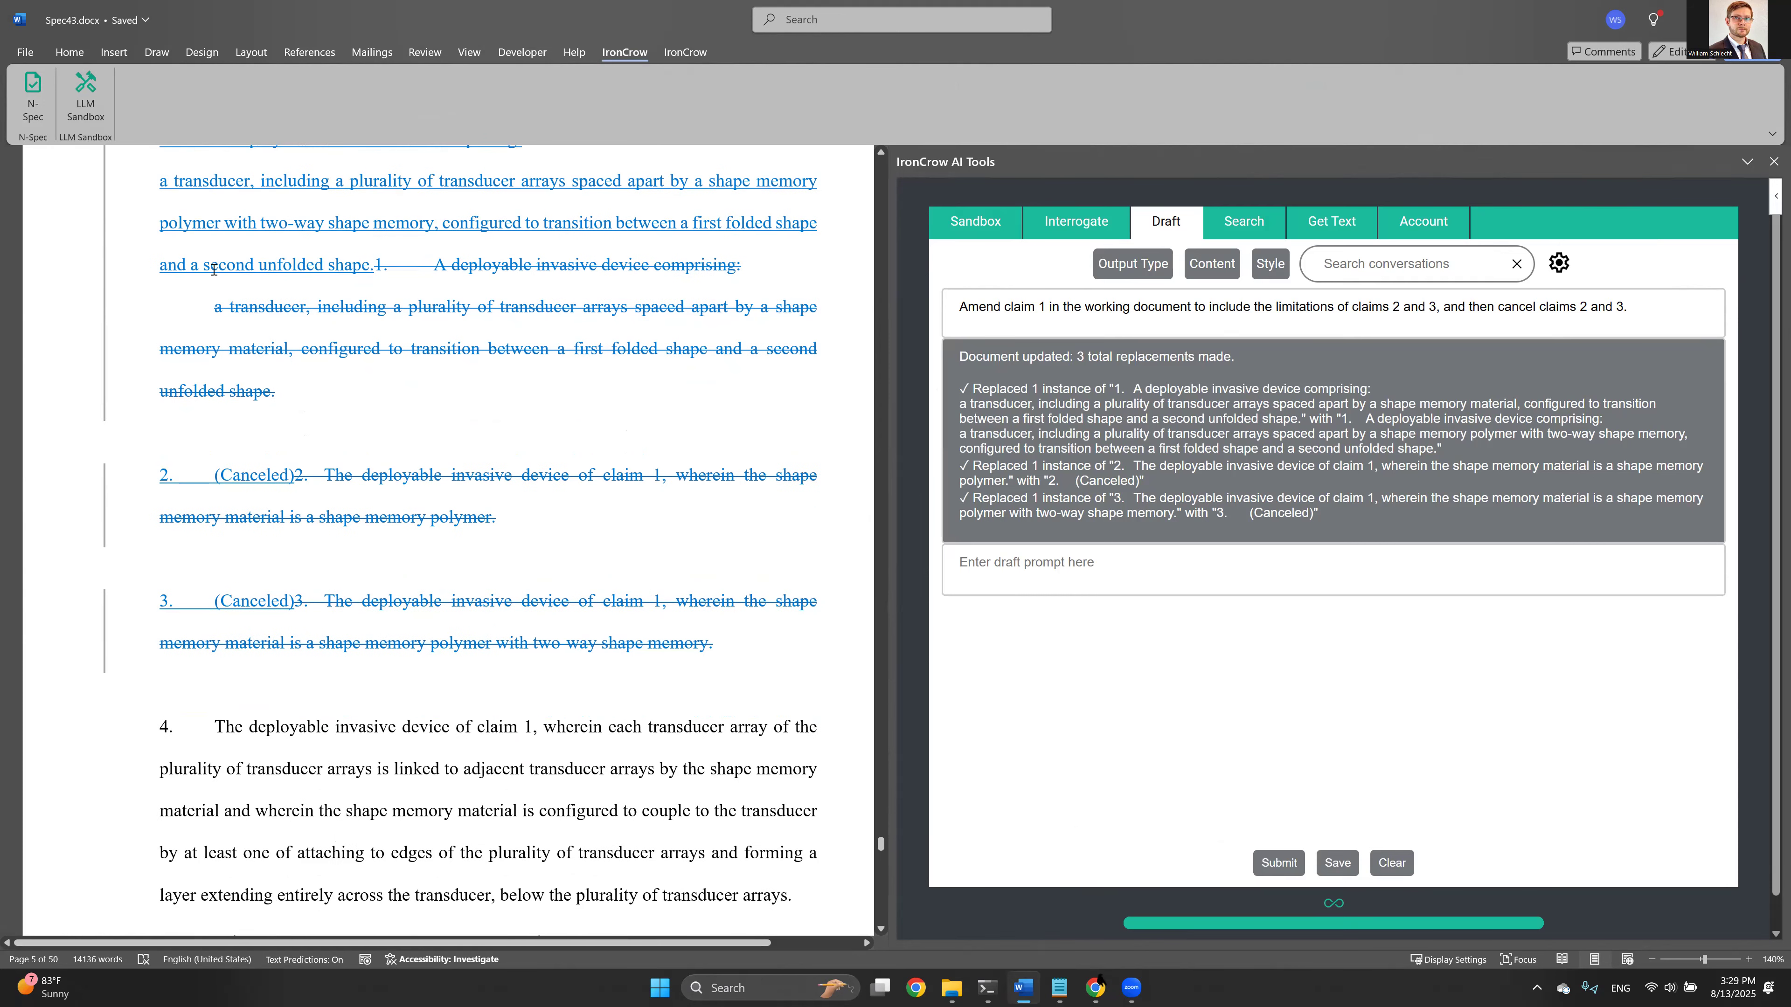
{"action": "scroll", "coordinate": [126, 324], "scroll_direction": "up", "scroll_amount": 1}
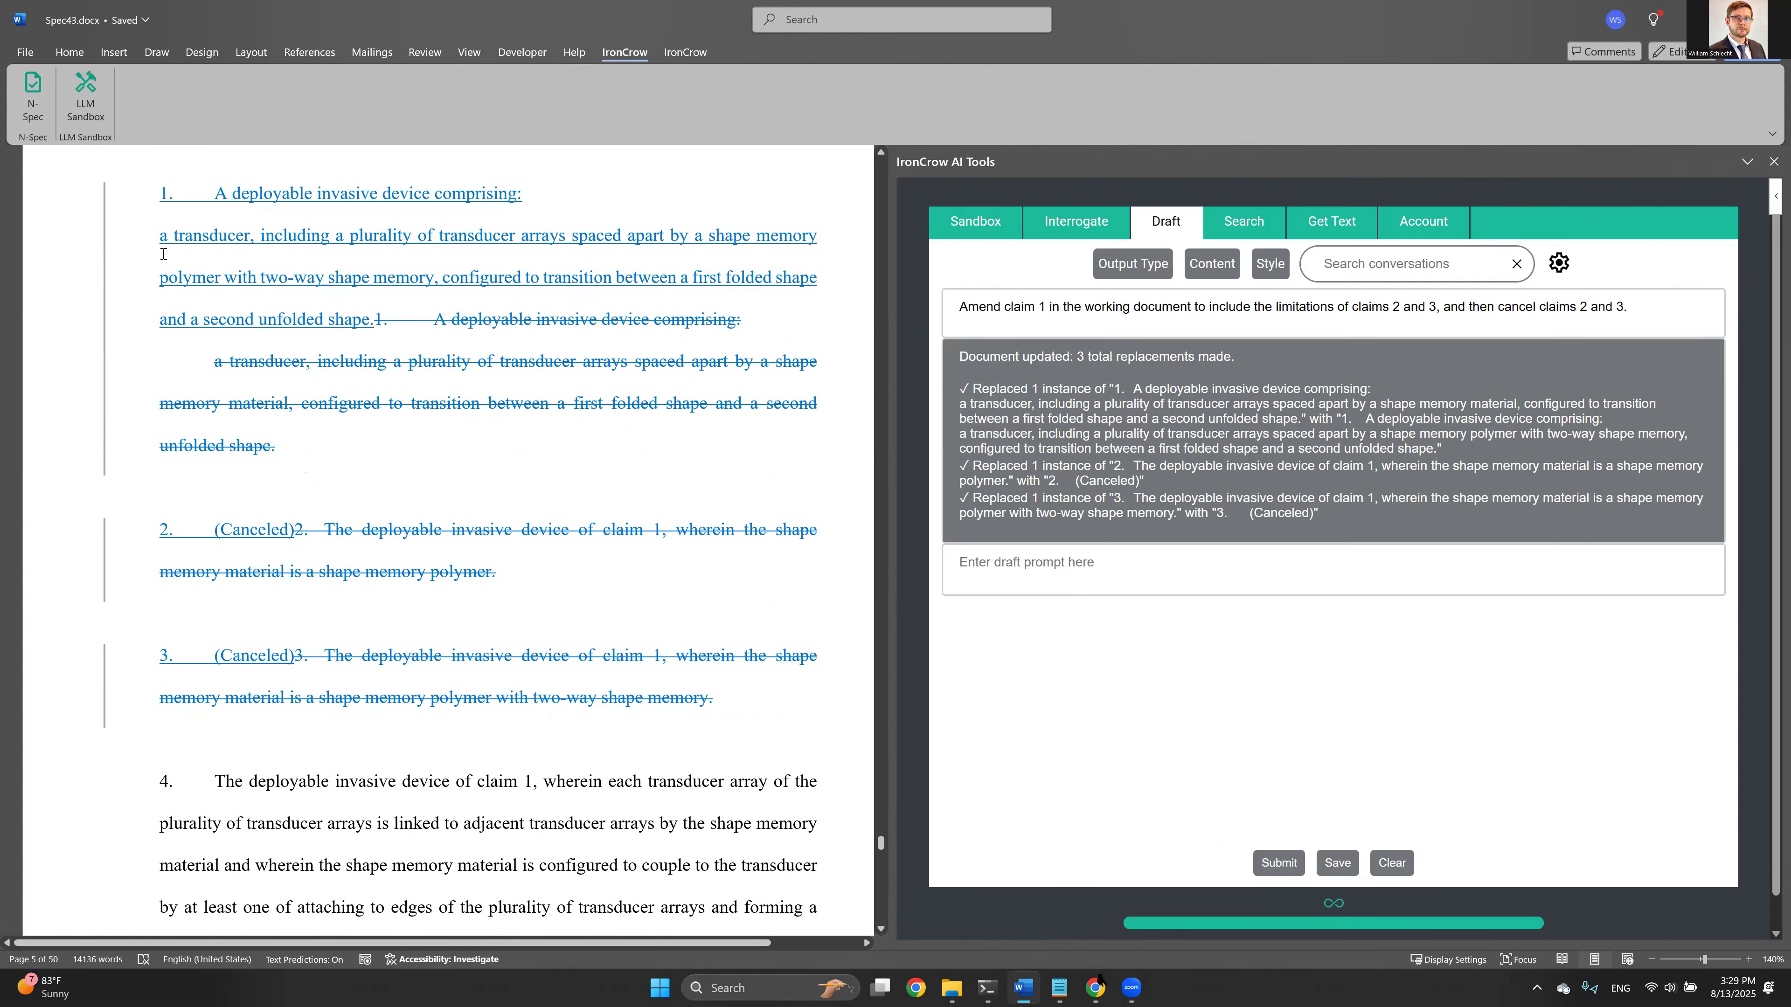
Compare the amended claims in simple and full markup, leaving the tracked changes in simple markup
{"action": "left_click", "coordinate": [104, 243]}
{"action": "scroll", "coordinate": [116, 246], "scroll_direction": "up", "scroll_amount": 2}
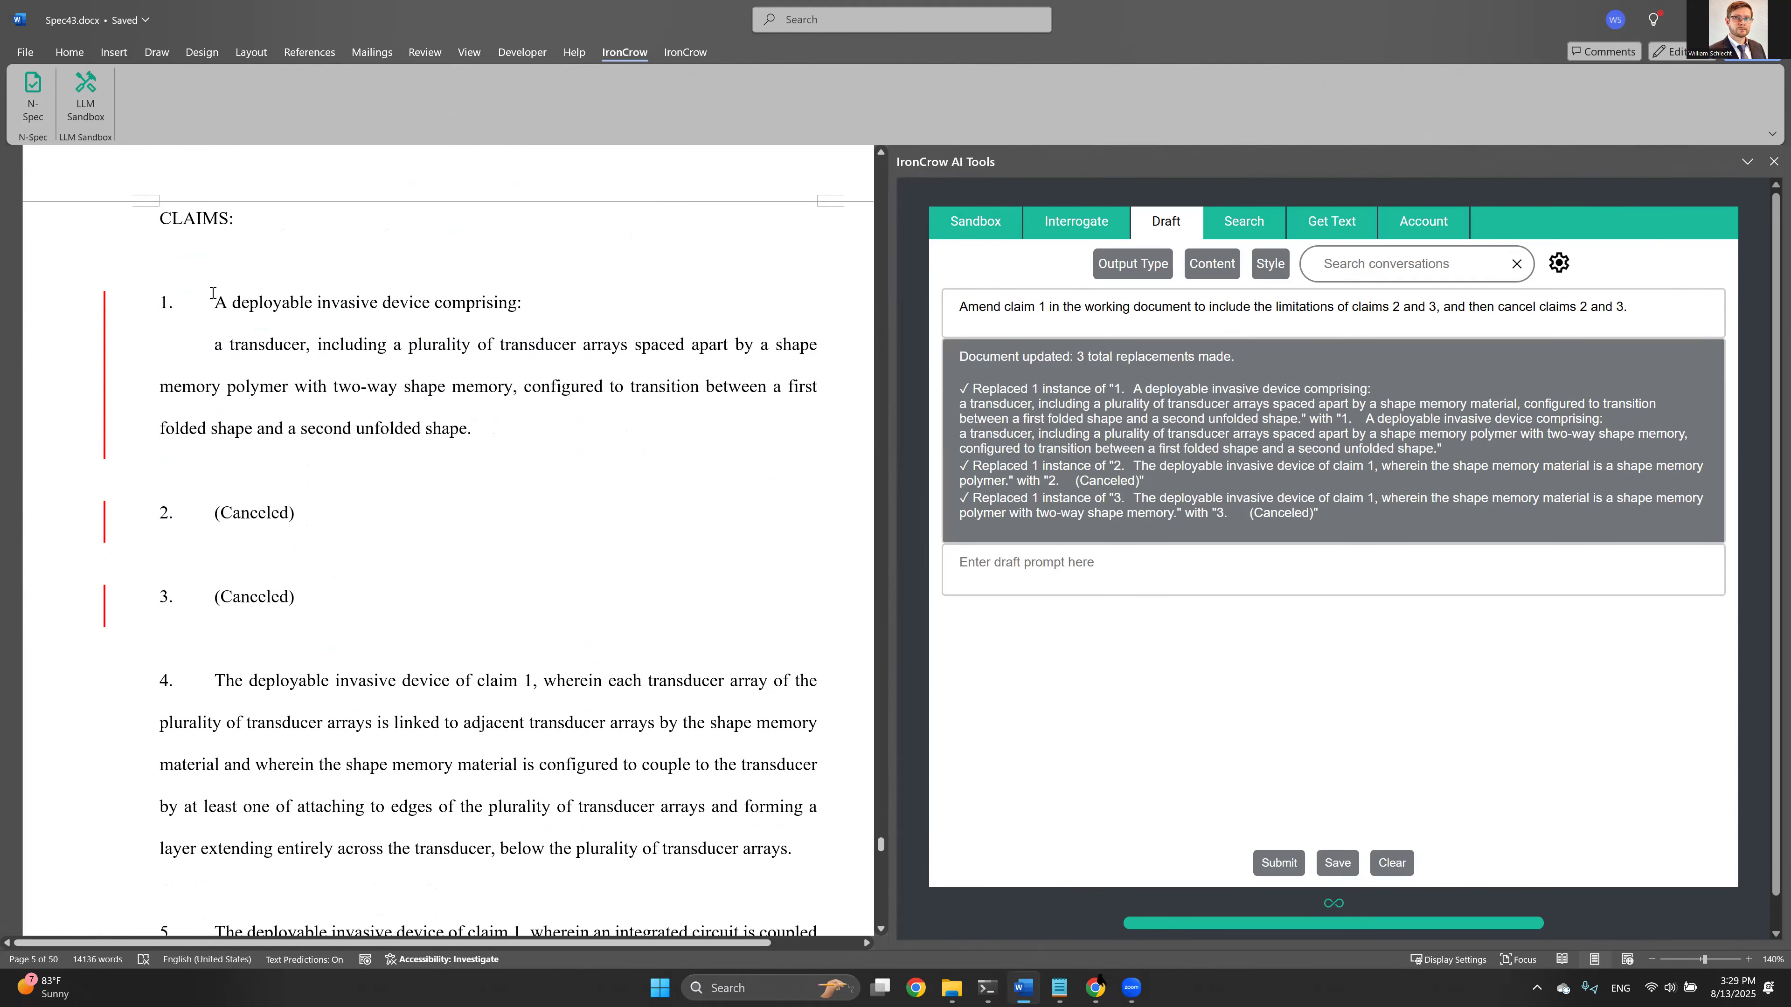
{"action": "left_click", "coordinate": [106, 330]}
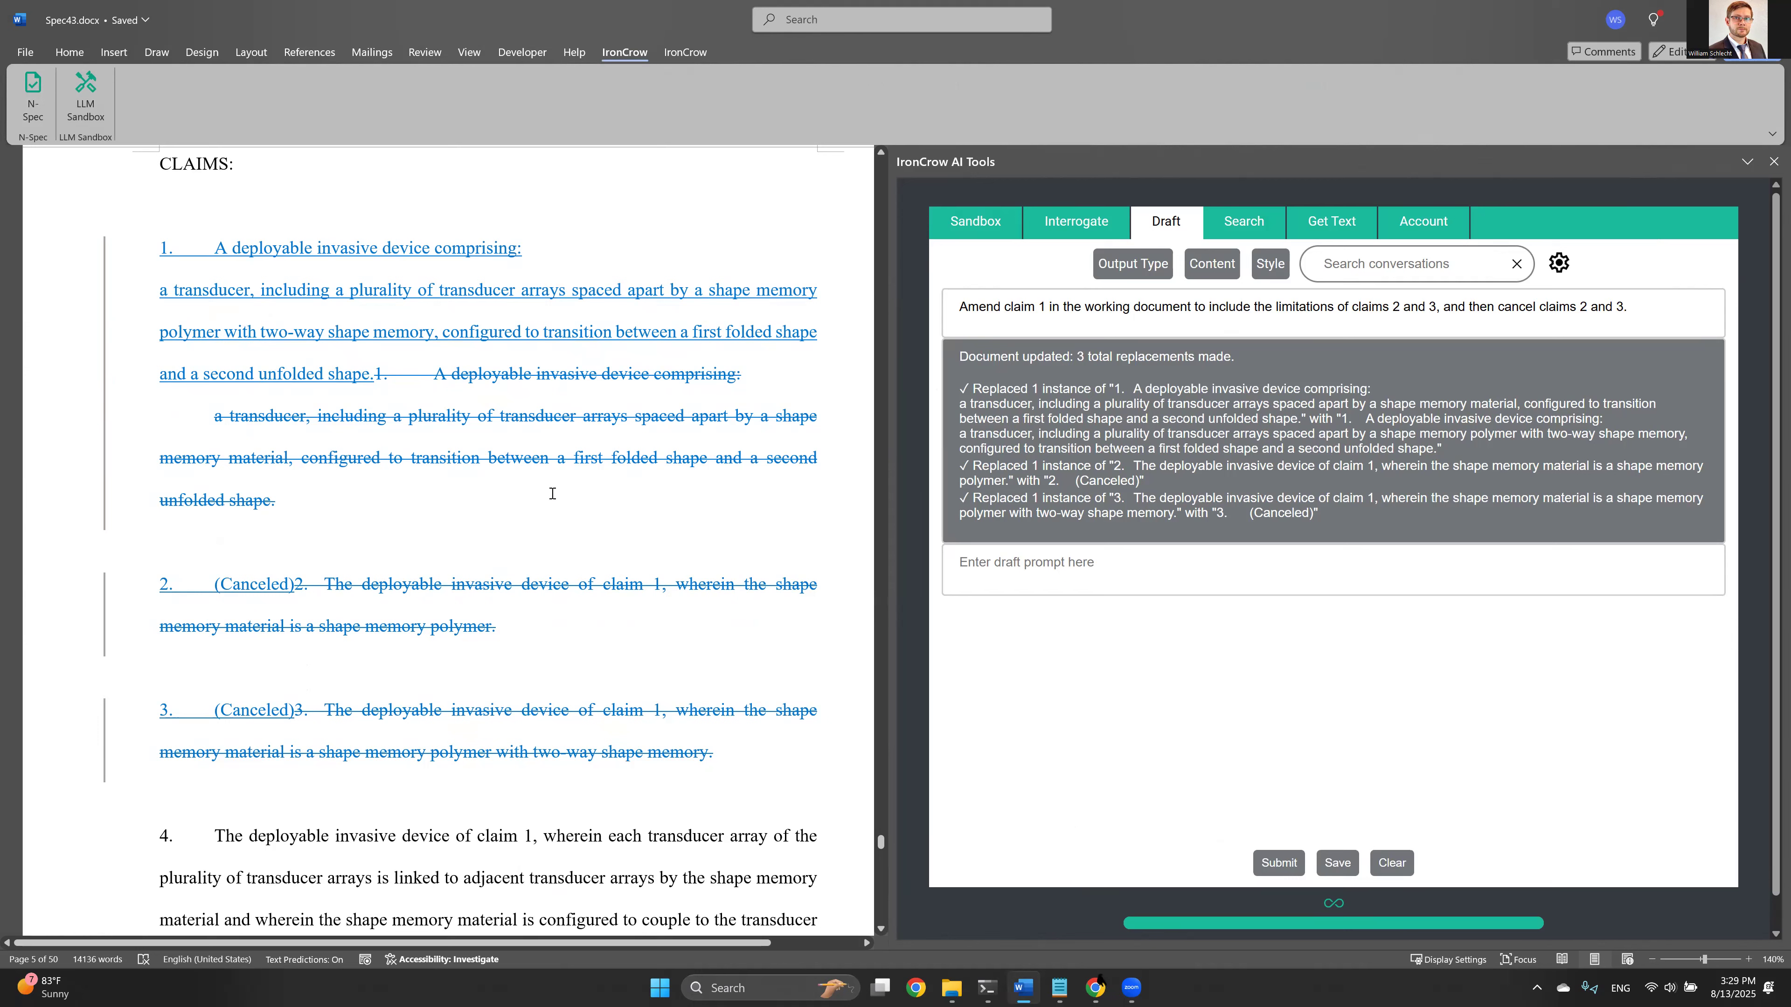
{"action": "scroll", "coordinate": [102, 379], "scroll_direction": "up", "scroll_amount": 1}
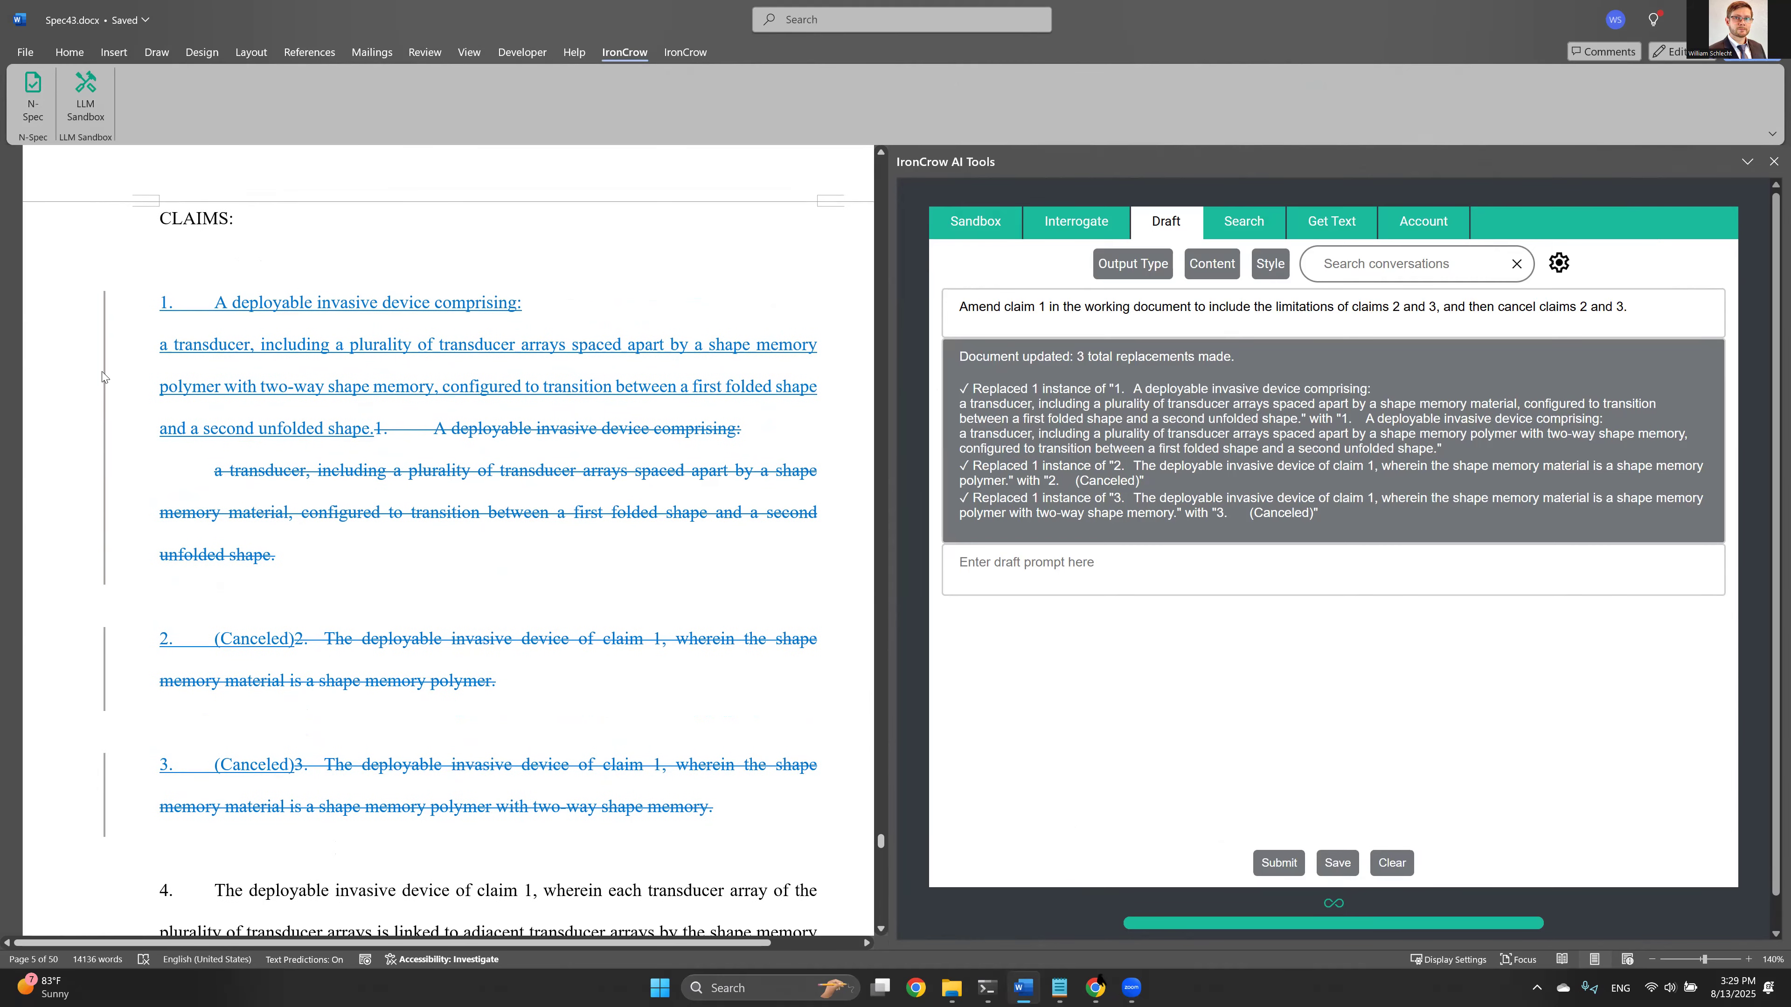
{"action": "left_click", "coordinate": [104, 377]}
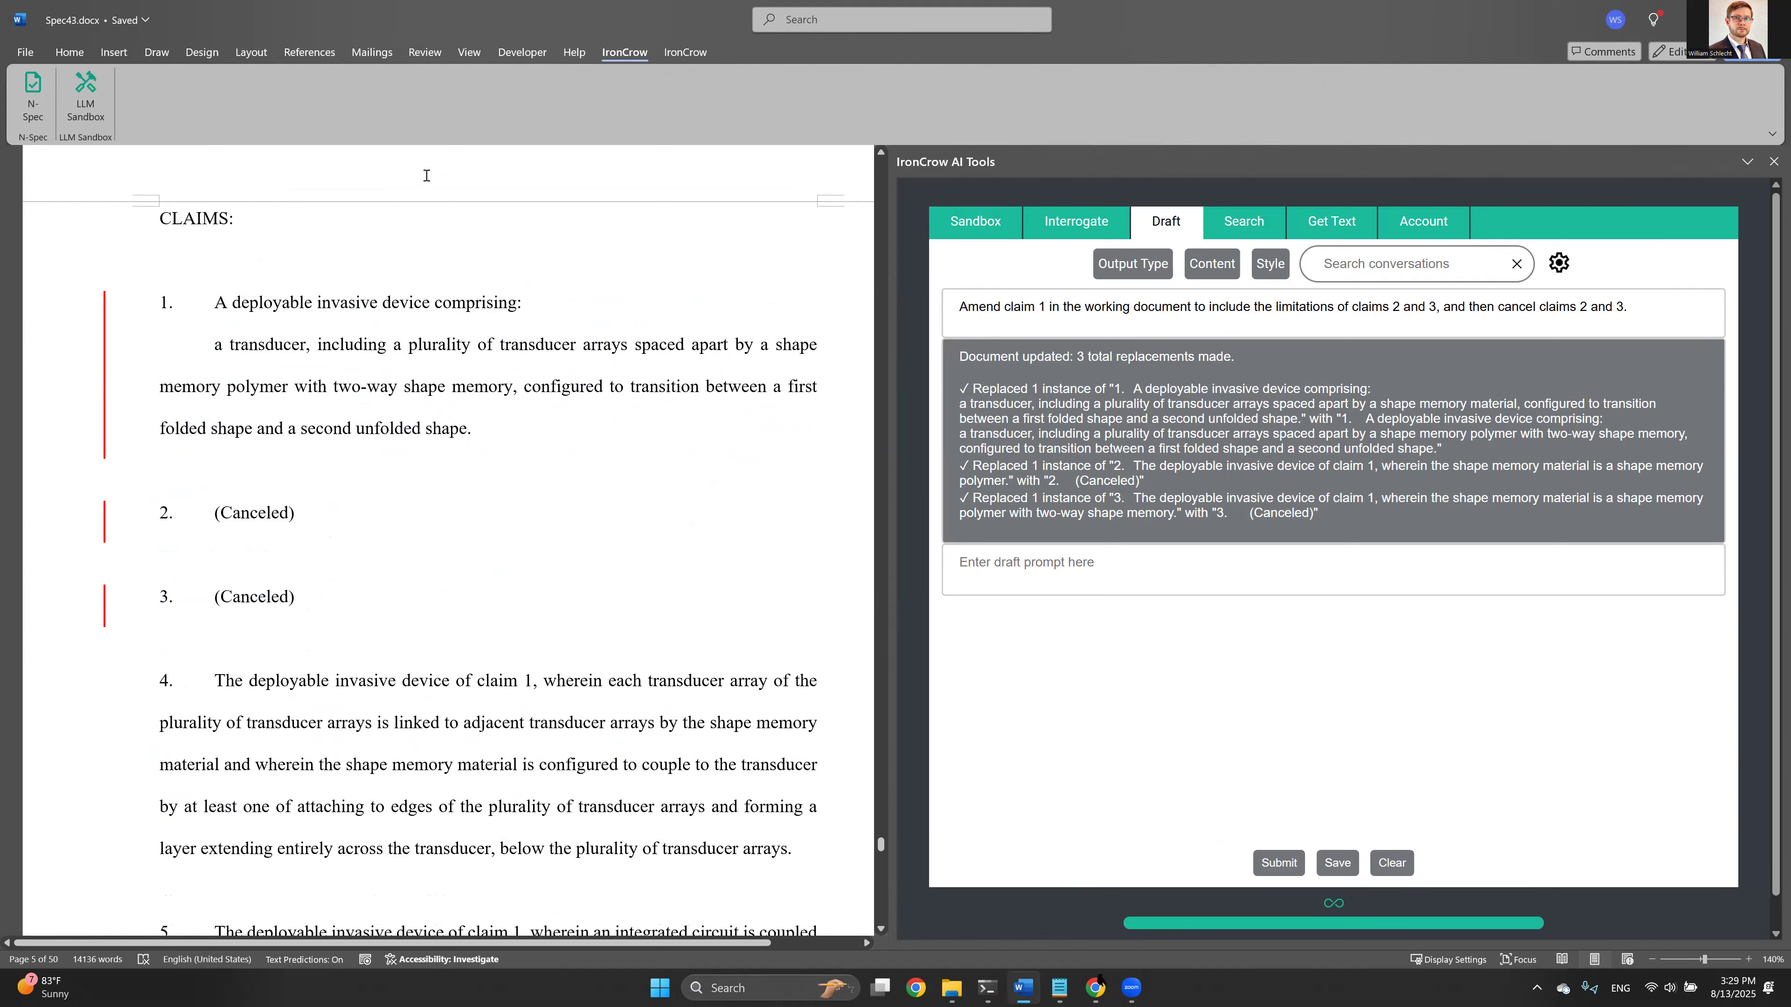
Reject all tracked changes in the document to restore the original claims
{"action": "left_click", "coordinate": [425, 52]}
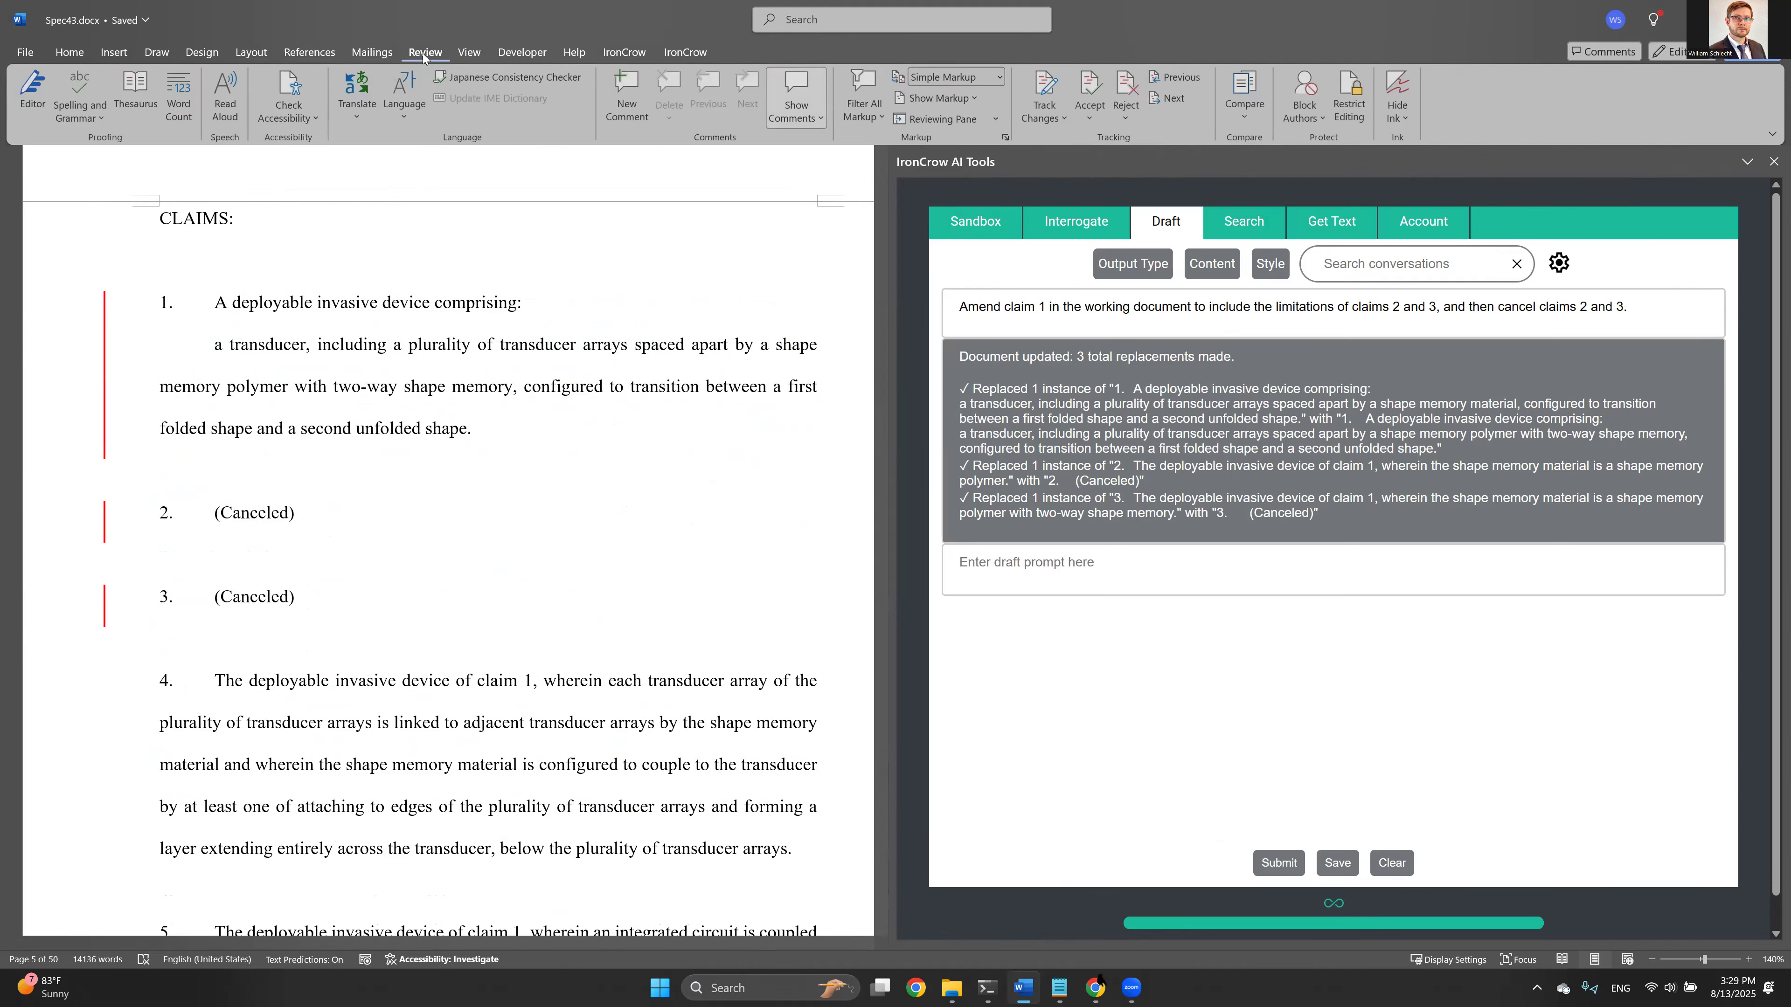
{"action": "left_click", "coordinate": [1125, 117]}
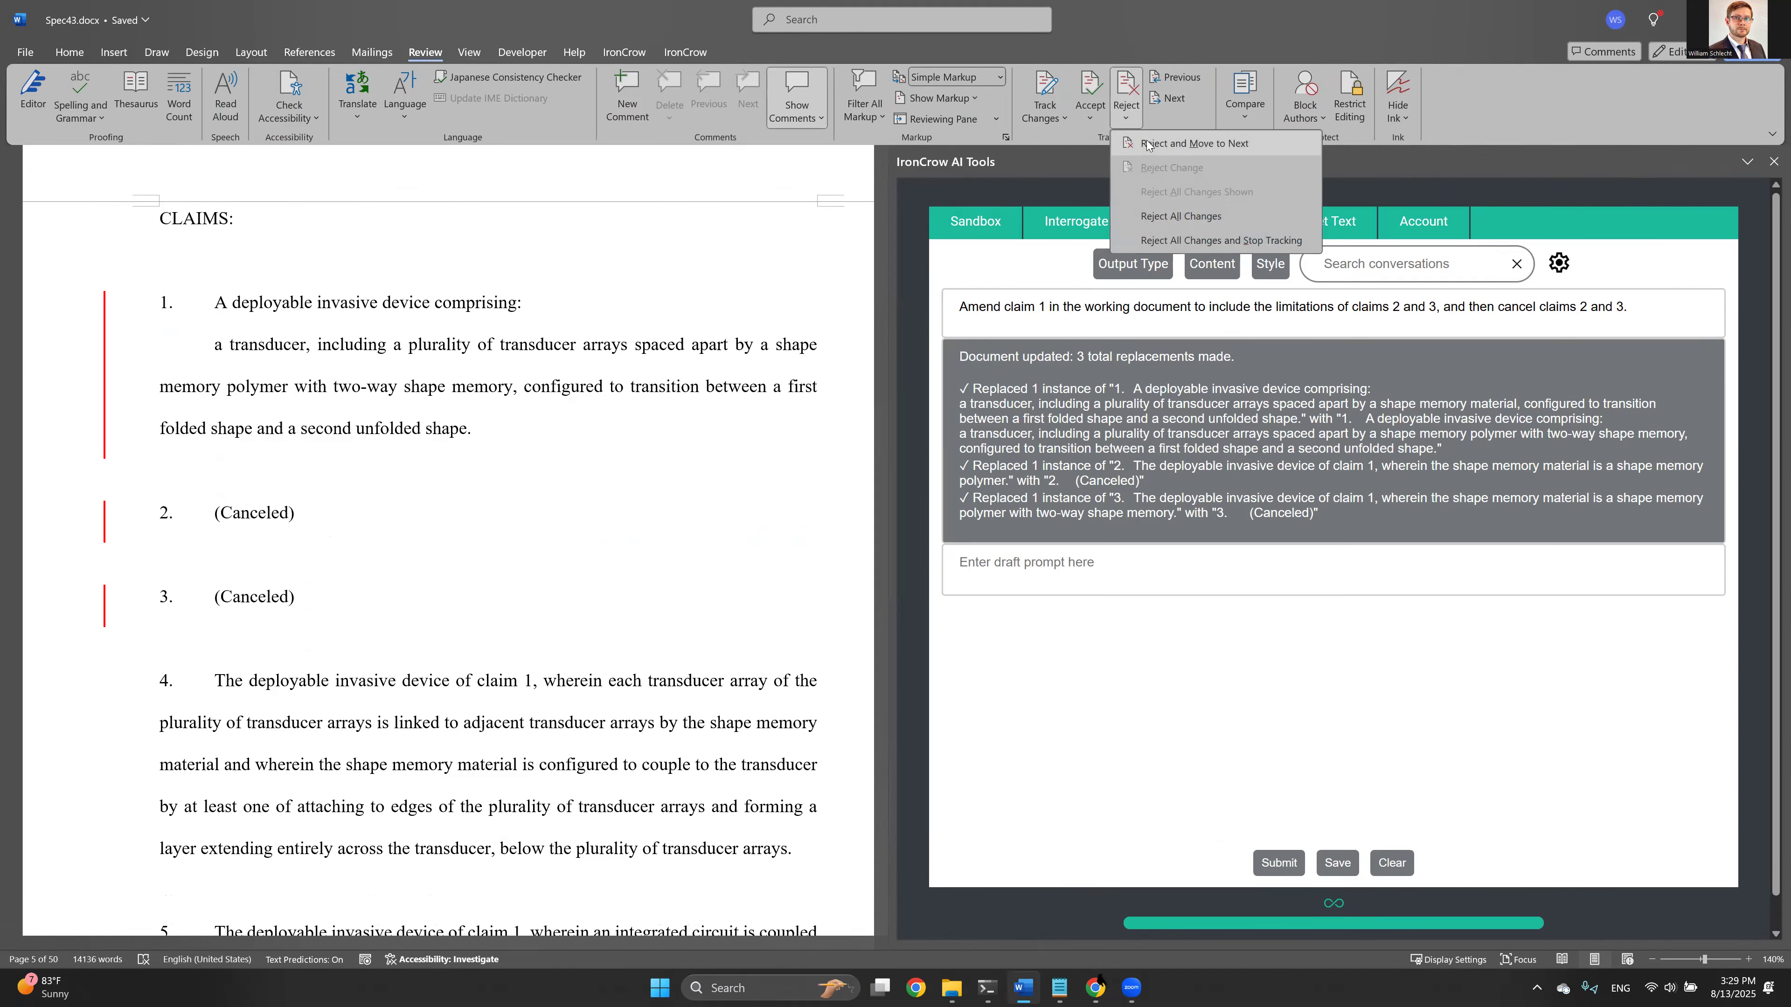
{"action": "left_click", "coordinate": [1180, 216]}
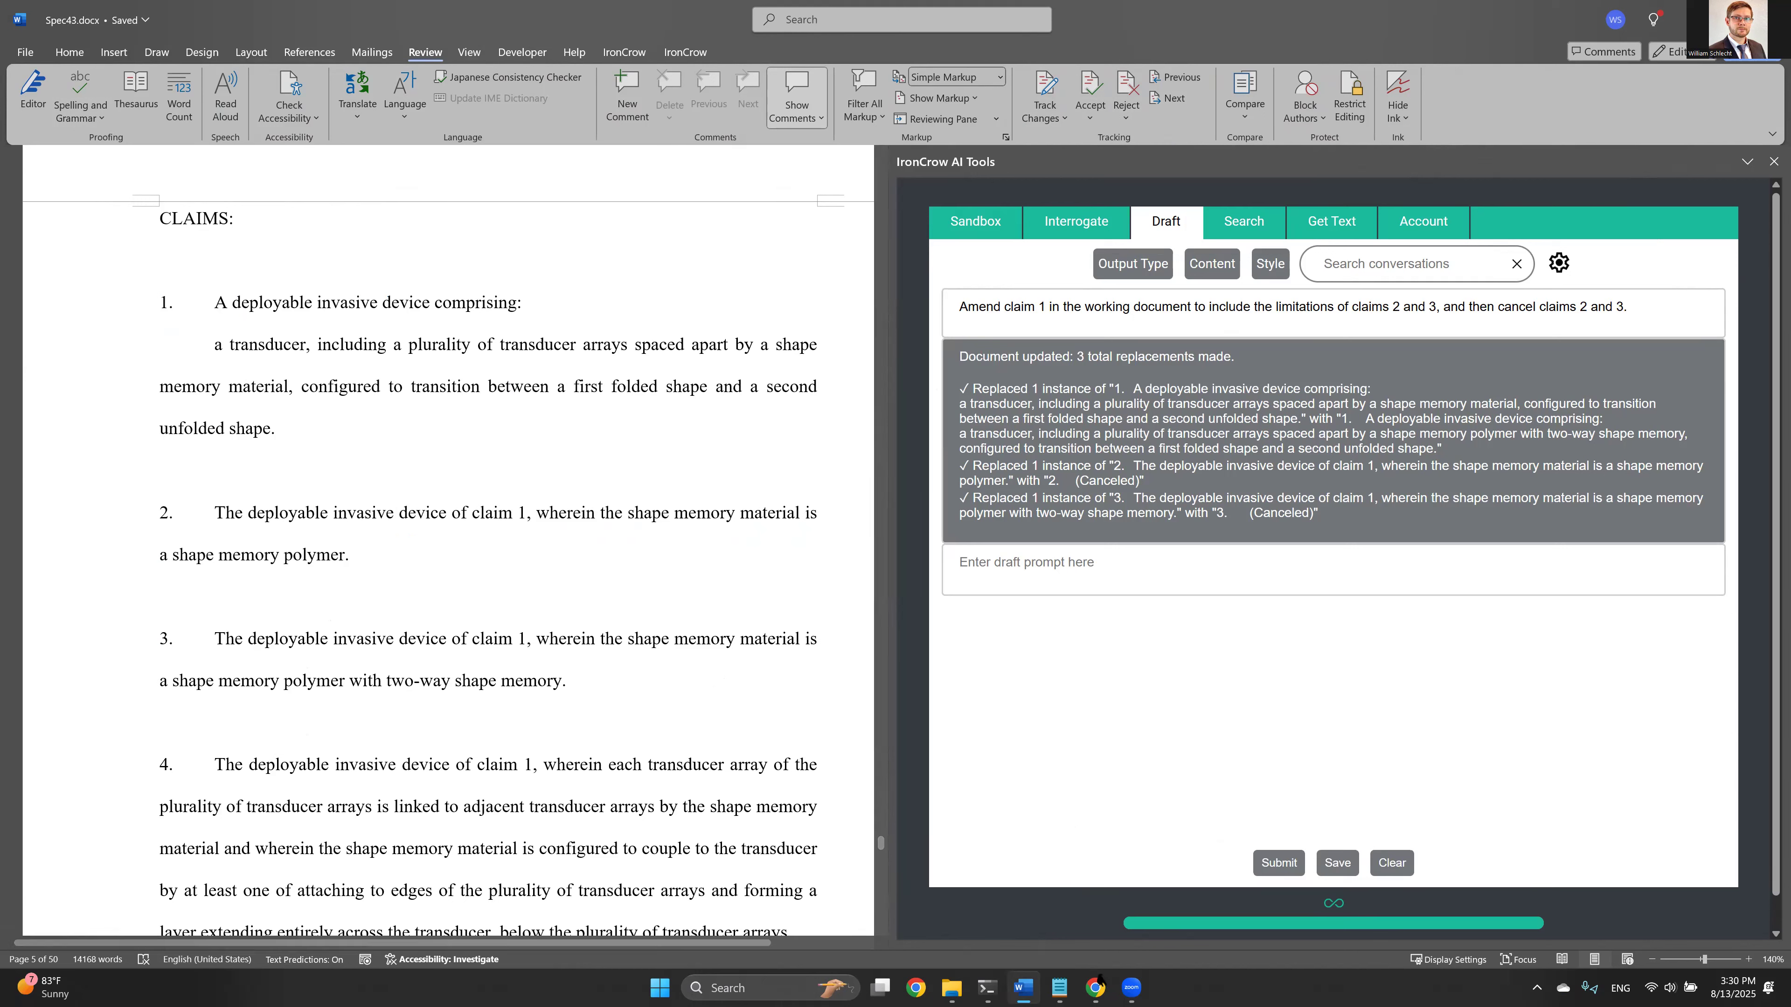
Clear the conversation and submit the prompt "Draft a title for the working document and insert it into the indicated location."
{"action": "key", "text": "alt+Tab"}
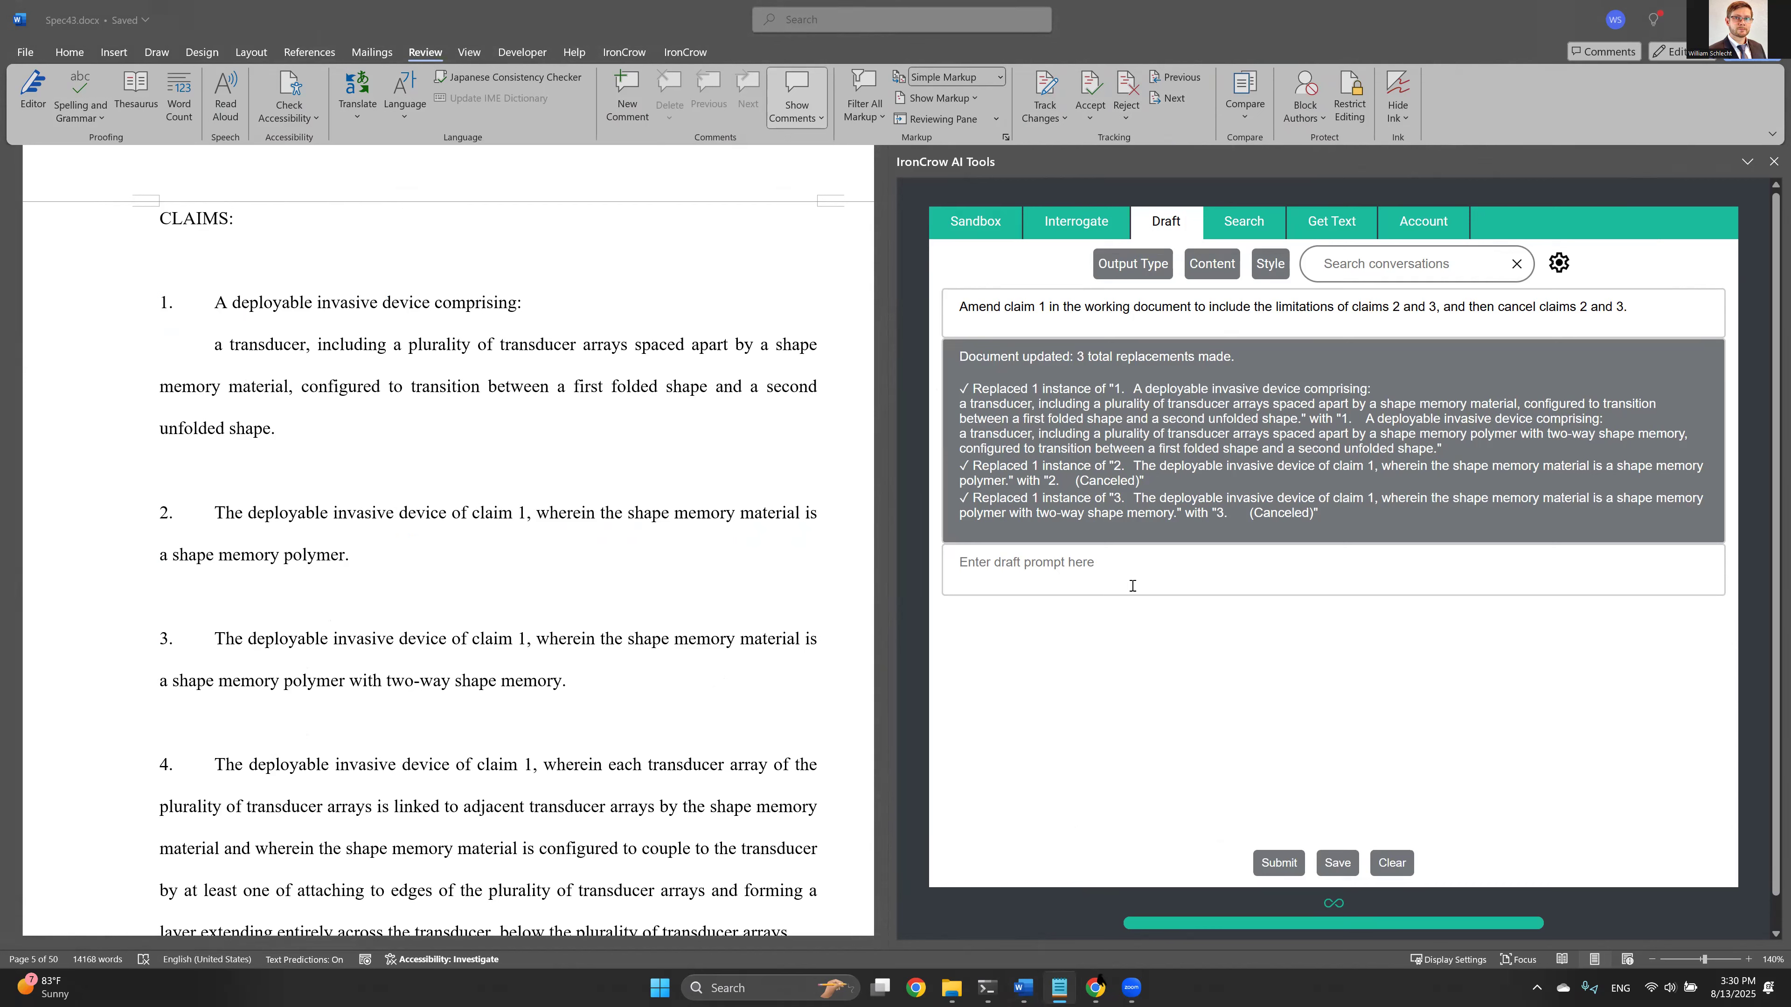
{"action": "scroll", "coordinate": [880, 819], "scroll_direction": "up", "scroll_amount": 10}
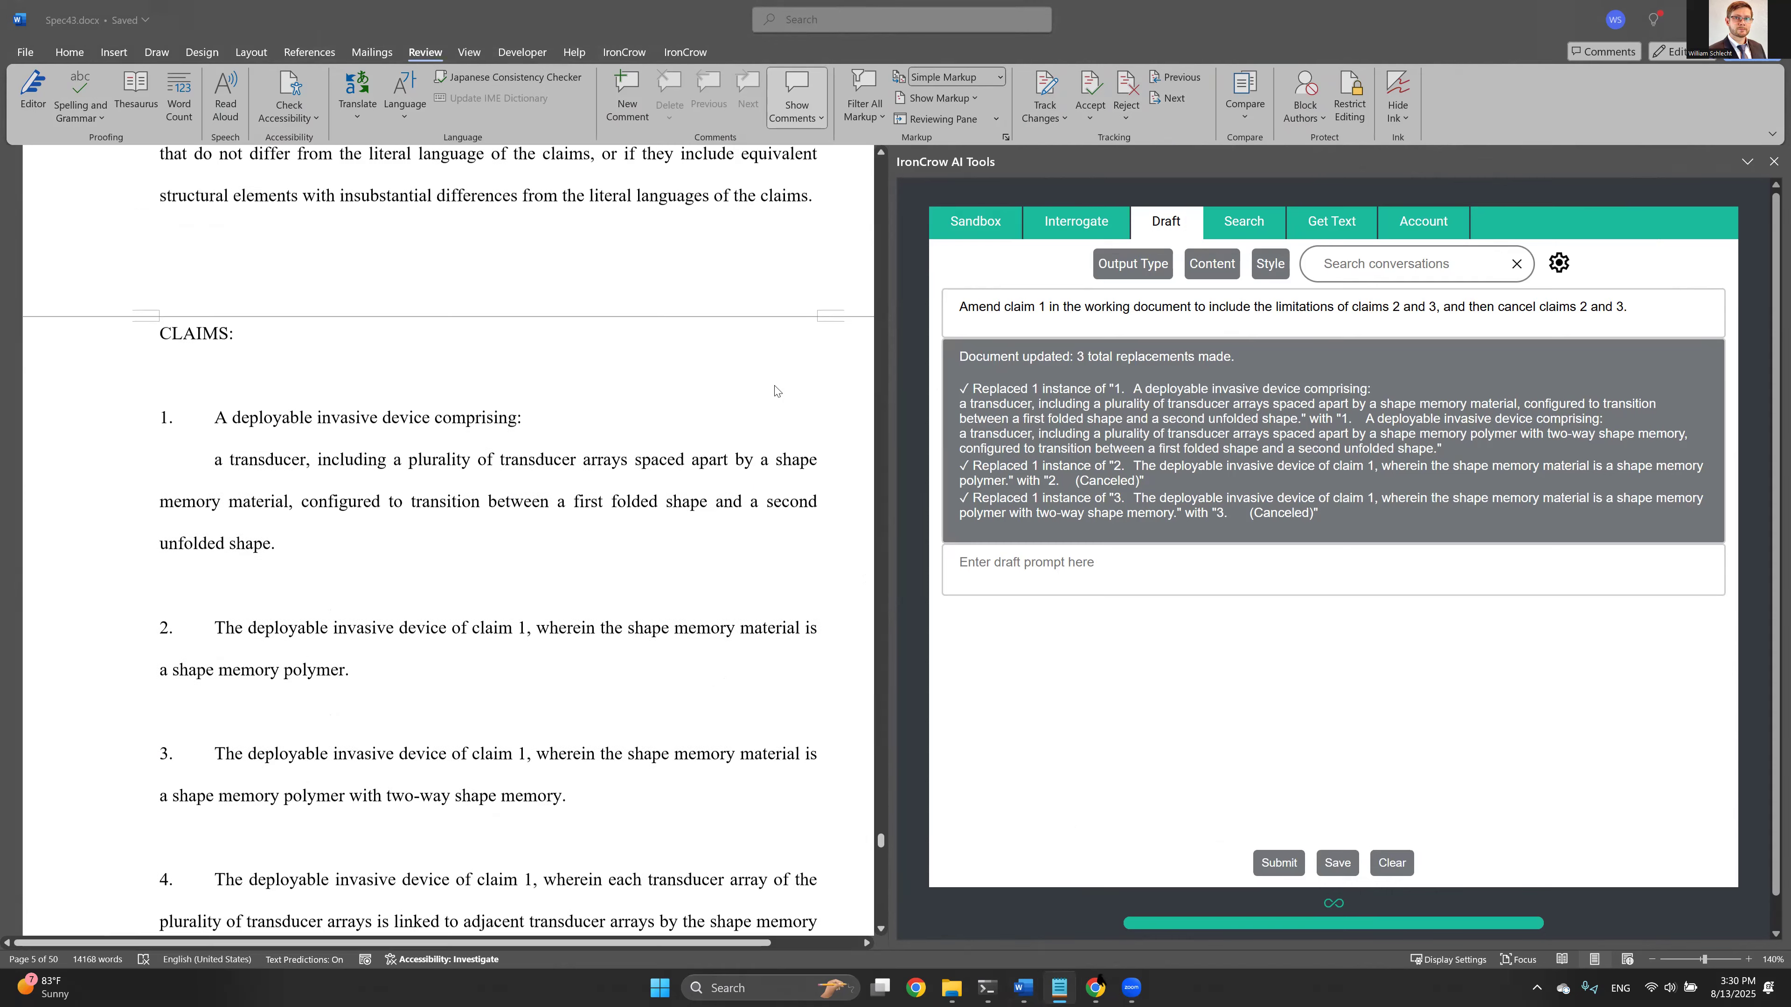
{"action": "left_click_drag", "start_coordinate": [853, 435], "coordinate": [850, 145]}
{"action": "left_click_drag", "start_coordinate": [477, 188], "coordinate": [361, 155]}
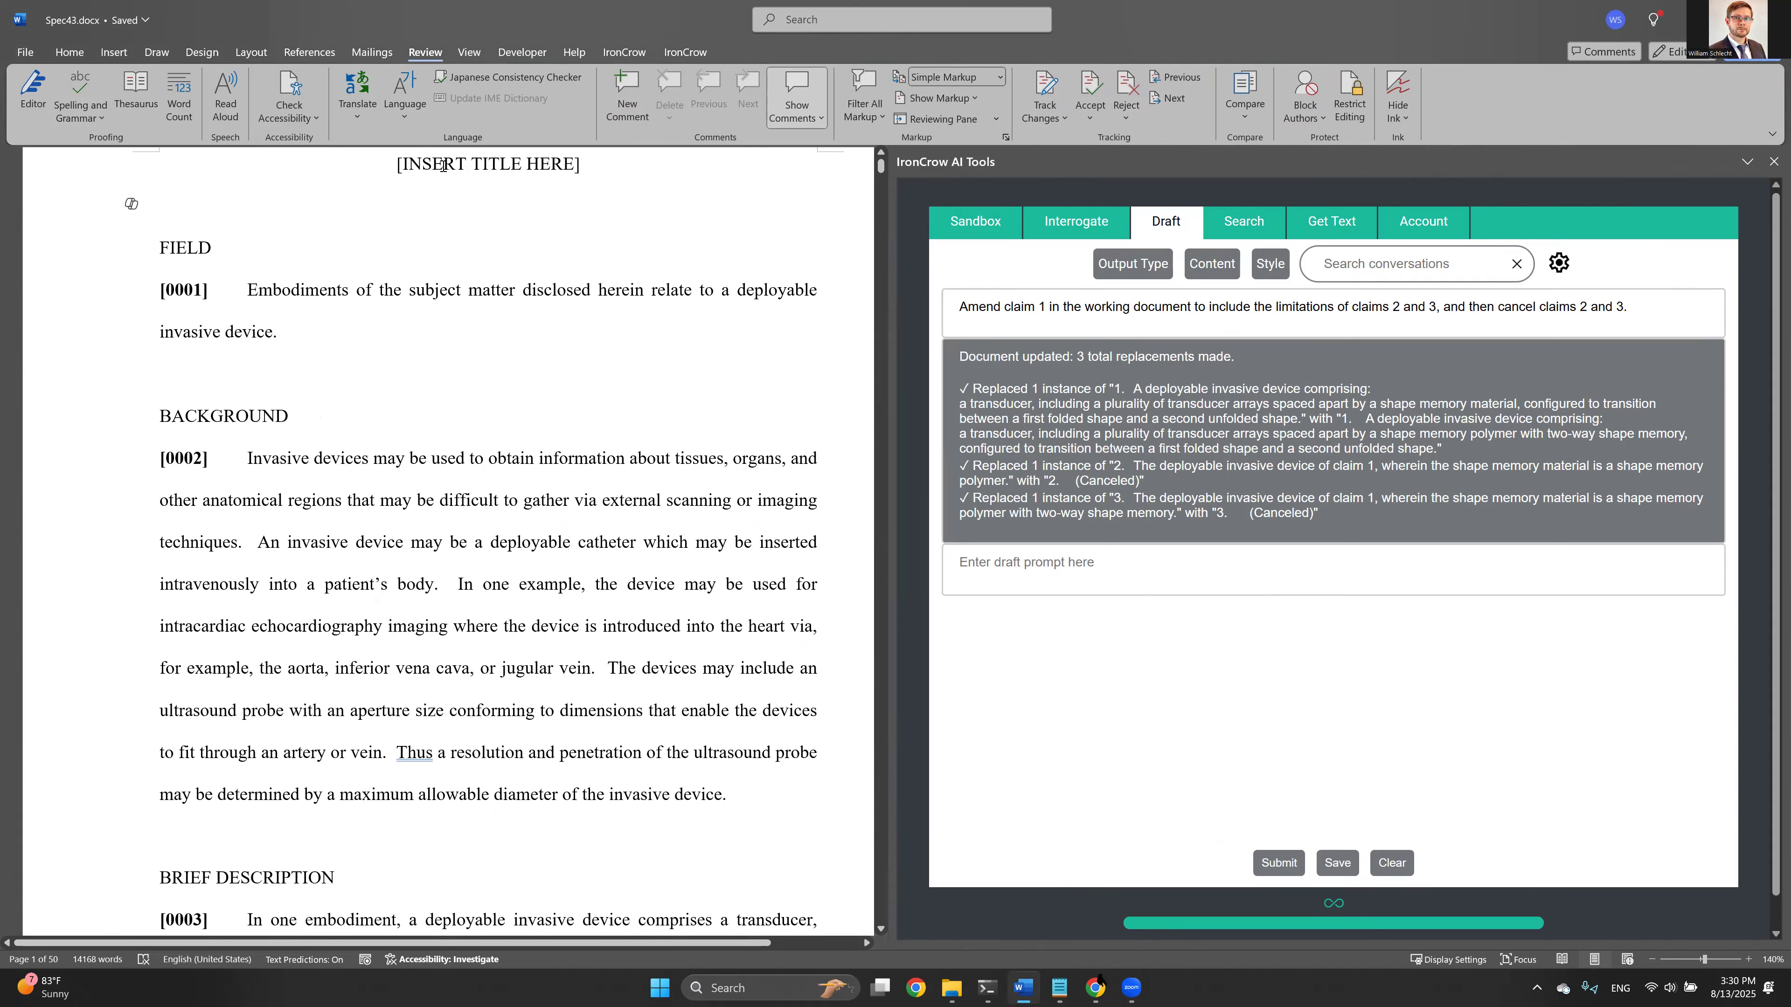
{"action": "left_click_drag", "start_coordinate": [389, 158], "coordinate": [588, 163]}
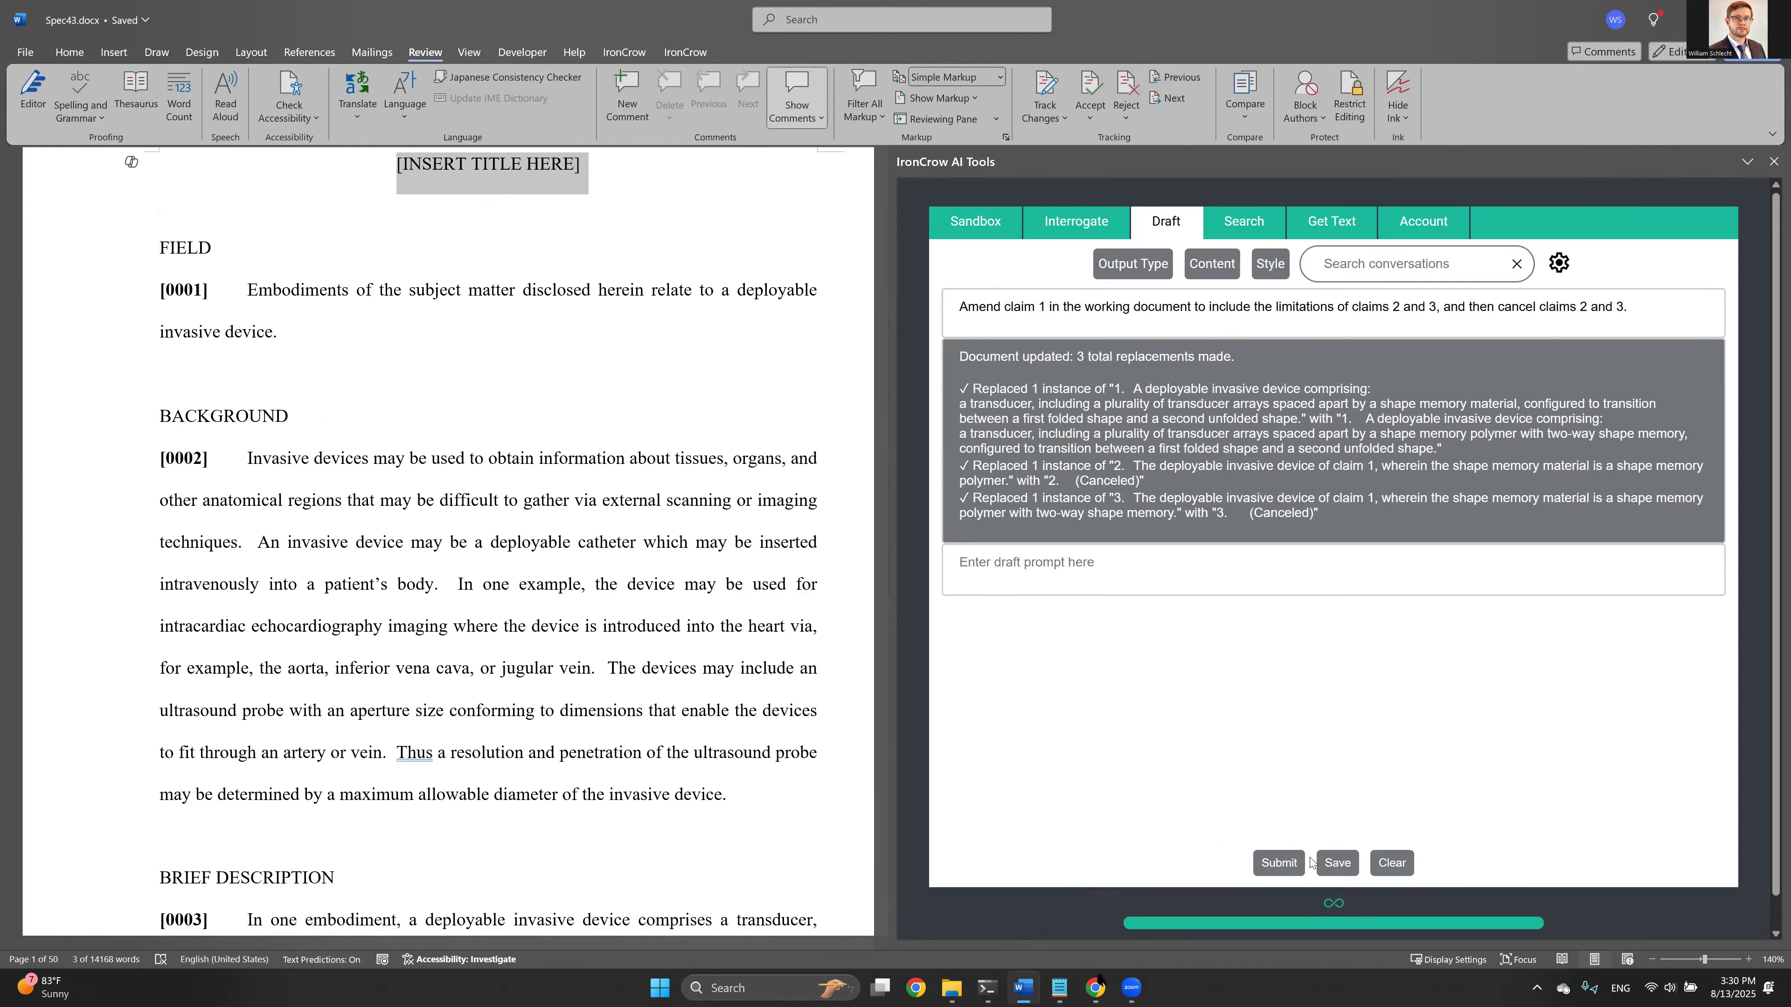
{"action": "left_click", "coordinate": [1392, 863]}
{"action": "type", "text": "Draft a title for the working document and insert it into the indicated location."}
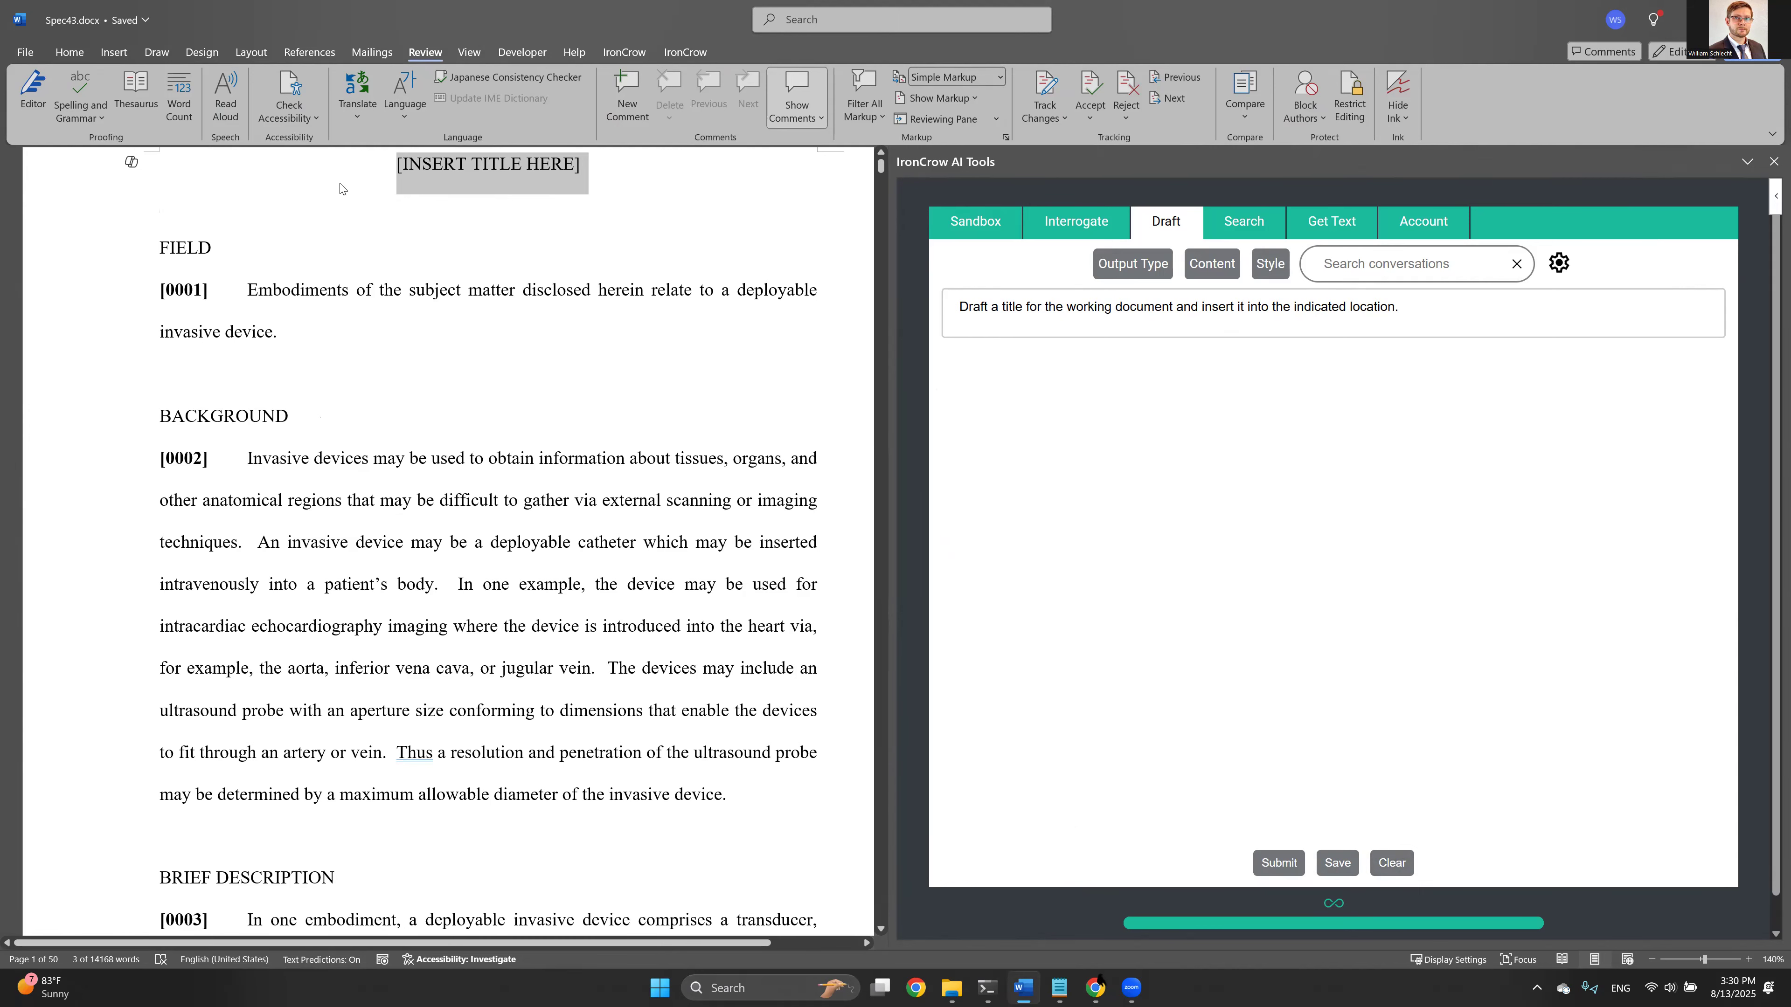
{"action": "left_click", "coordinate": [342, 250]}
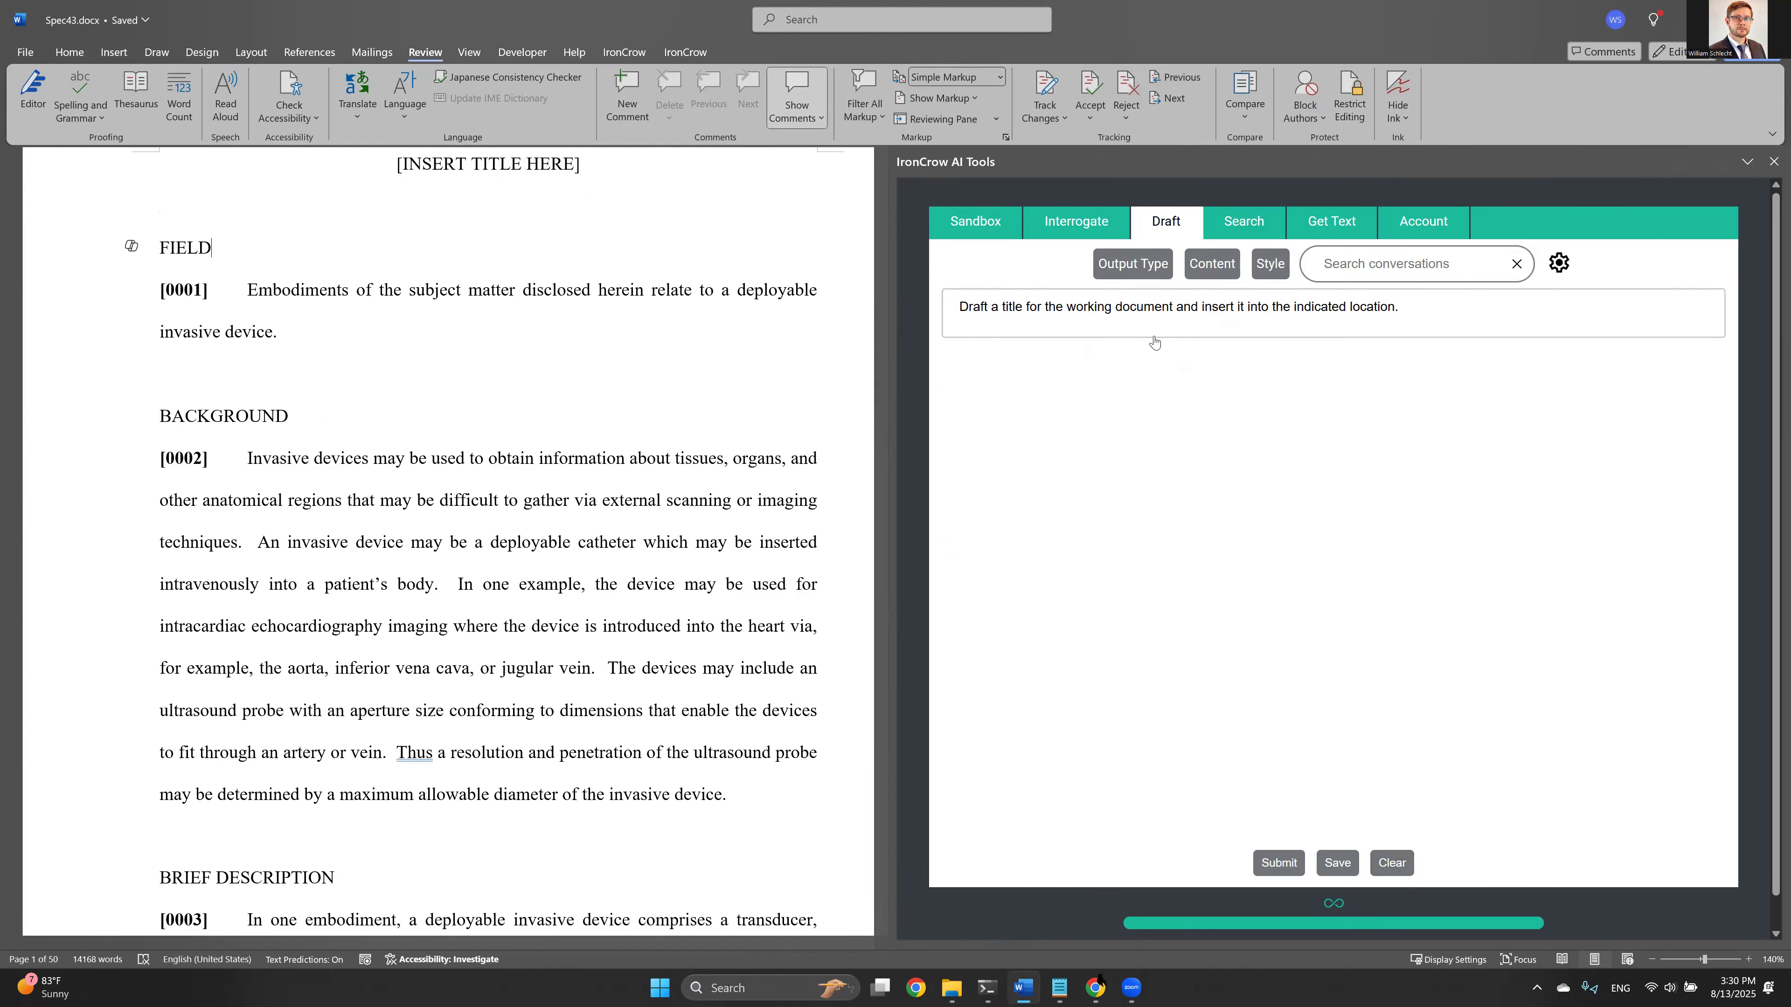
{"action": "left_click", "coordinate": [1293, 861]}
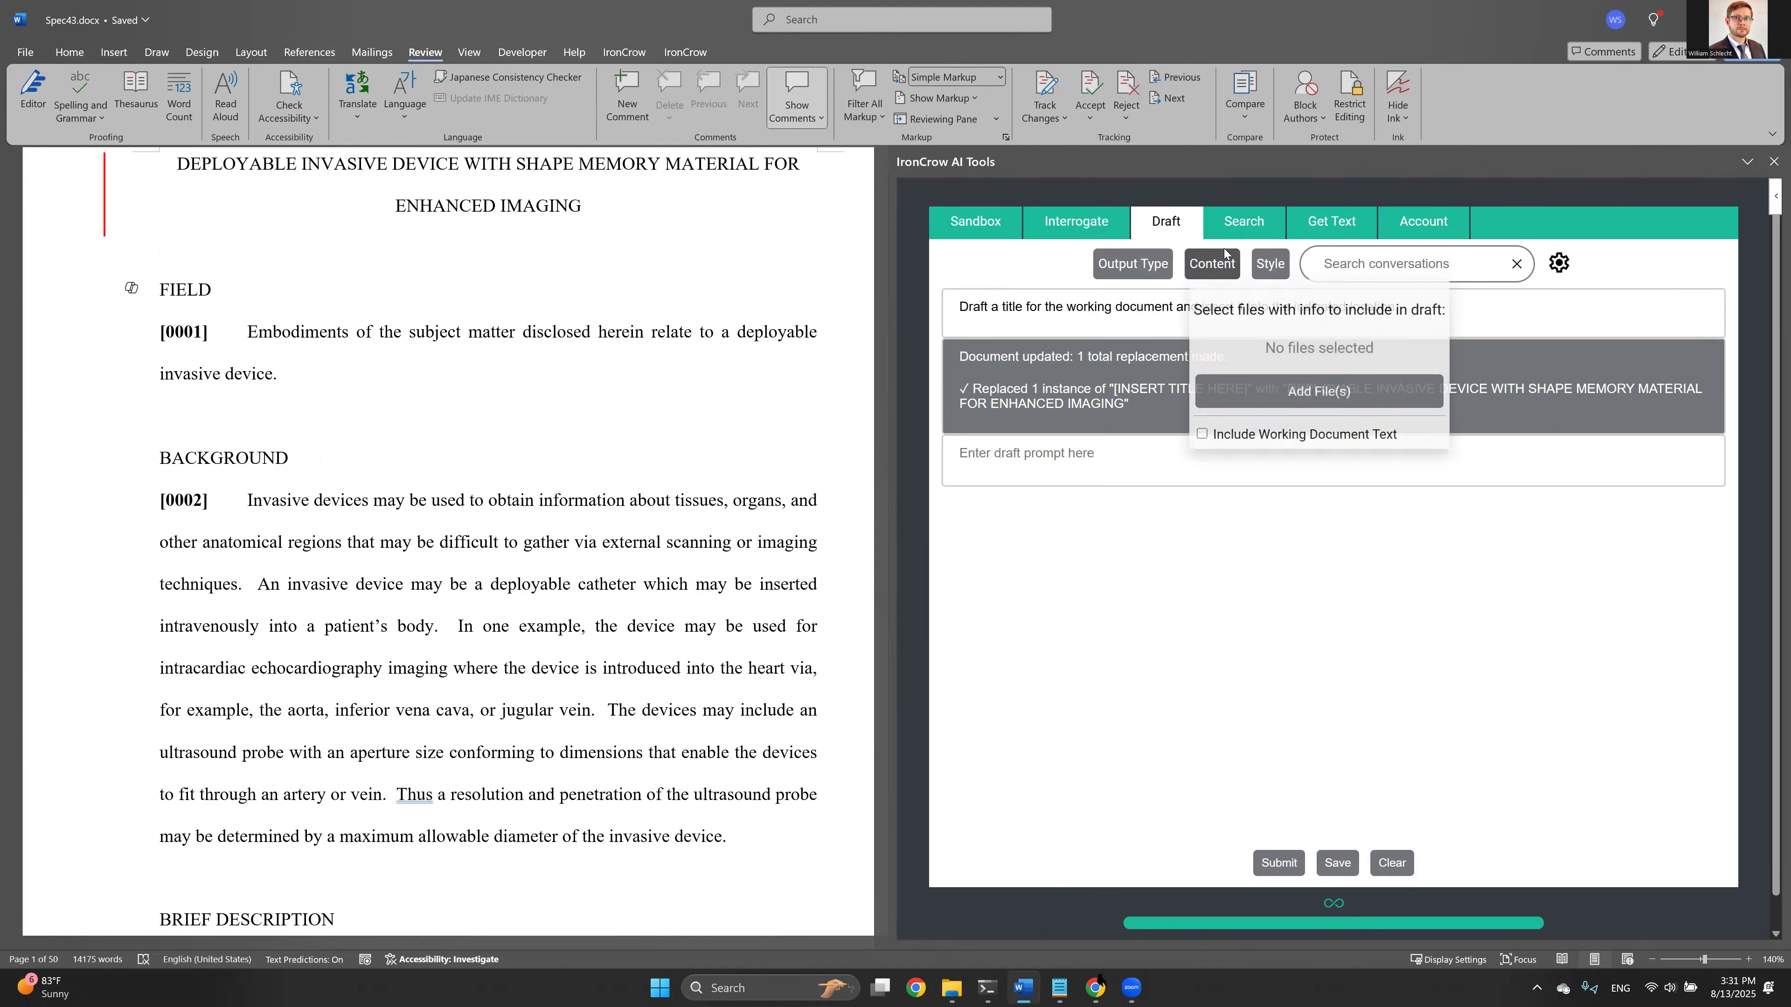
{"action": "mouse_move", "coordinate": [1133, 258]}
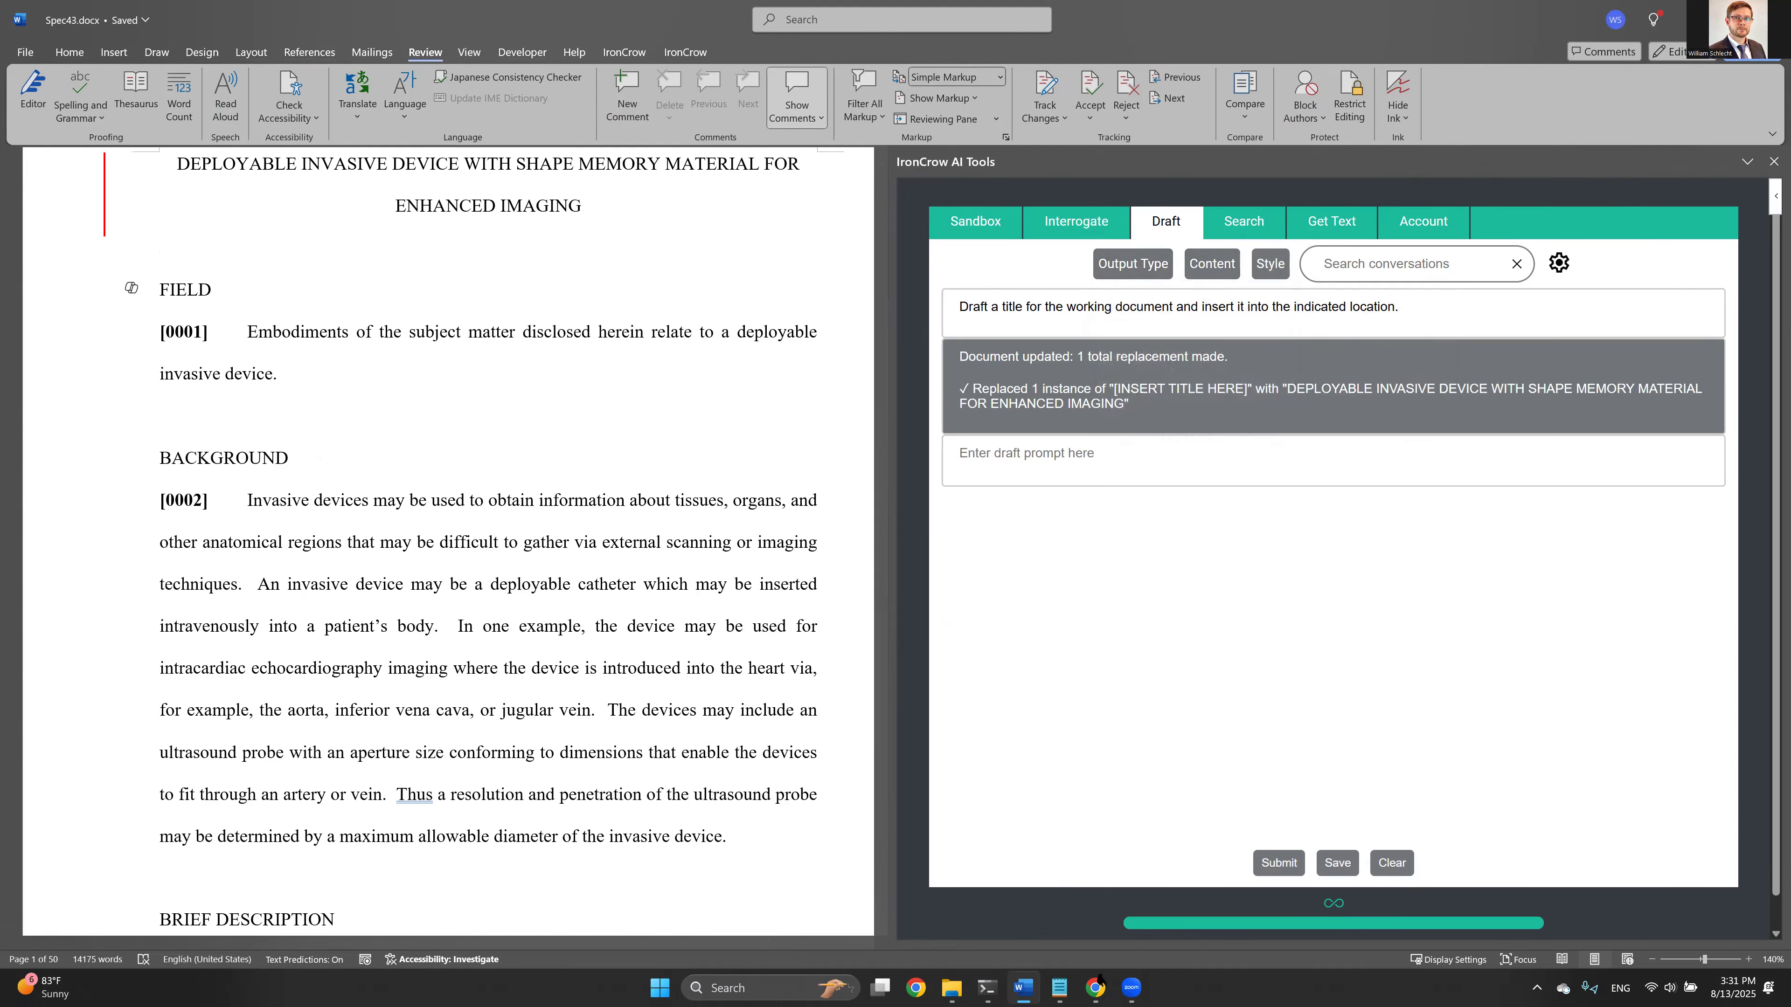
{"action": "key", "text": "alt+Tab"}
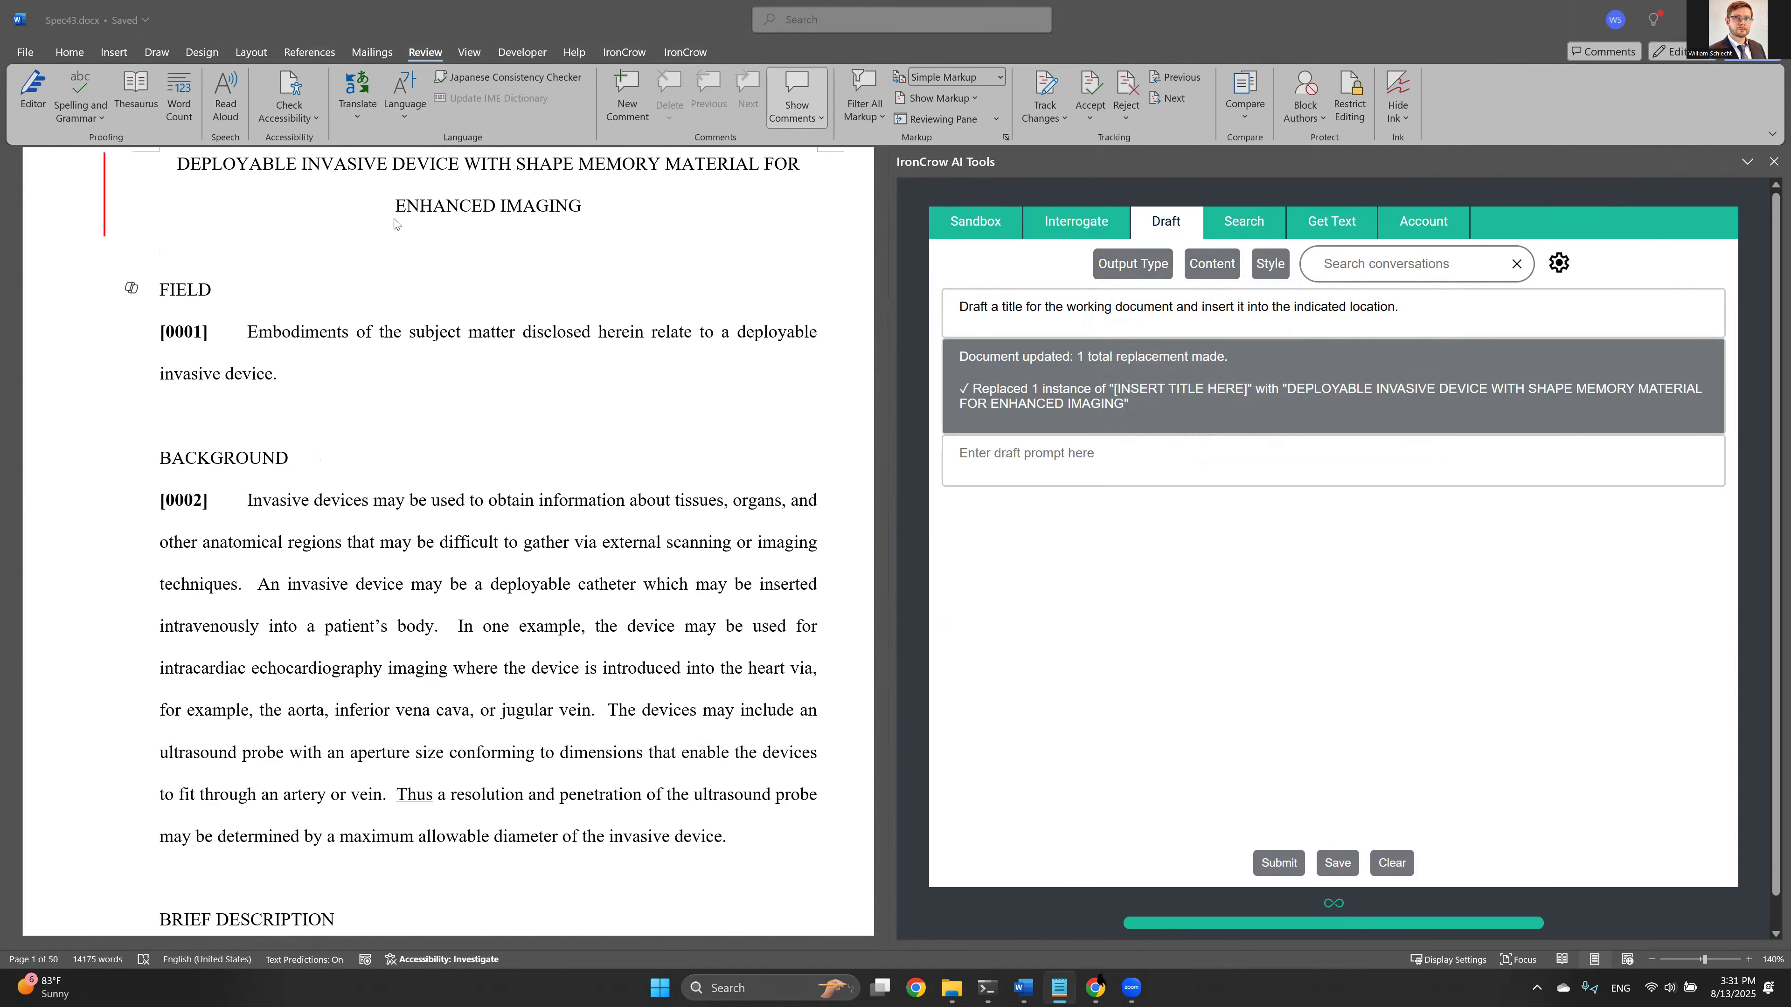
Clear the conversation and enter a prompt adding one or two sentences describing adjacent transducer arrays, the first folded shape, physical, chemical, and biological stimuli, and vertical axis
{"action": "left_click", "coordinate": [1392, 865]}
{"action": "left_click", "coordinate": [1141, 553]}
{"action": "type", "text": "For each of the claim elements below, please add one or two sentences of additional description of the respective element to one or more paragraphs of the detailed description which naturally relates to the claim element.  Claim elements: adjacent transducer arrays the first folded shape physical, chemical, and biological stimuli vertical axis"}
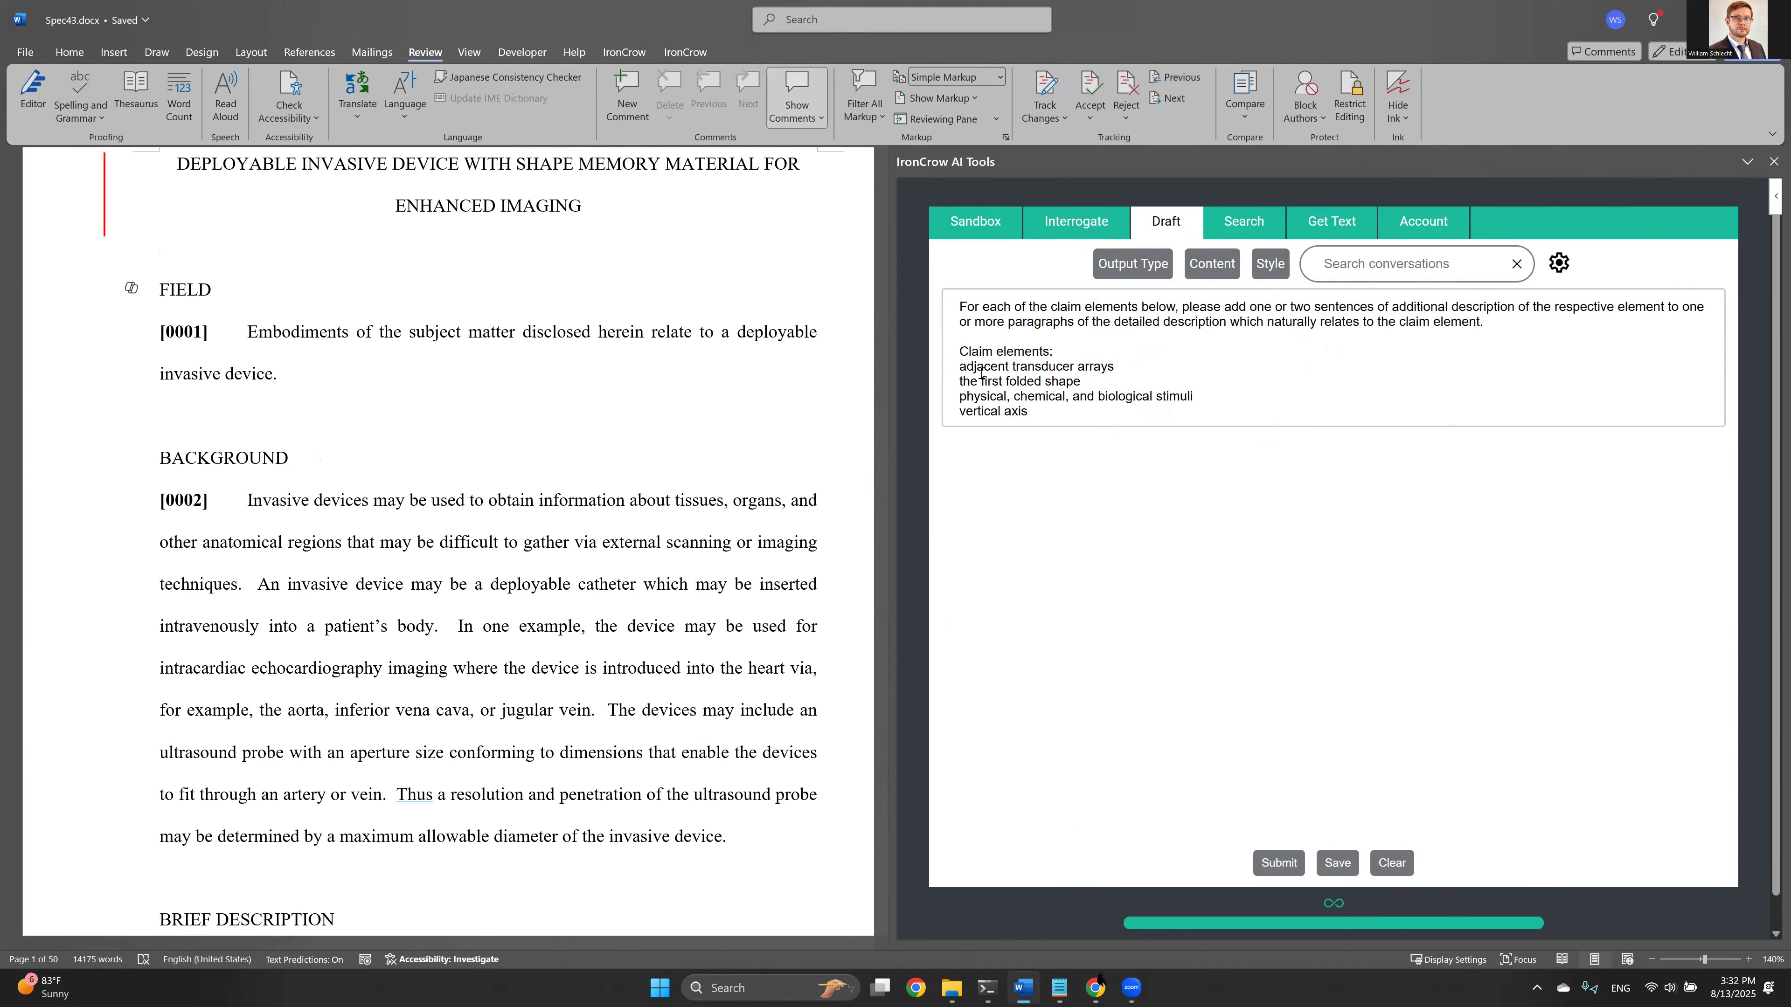
Open N-Spec in a widened pane and run proofreading on the specification without the Art Unit Predictor and 101 Rejection Predictor
{"action": "left_click", "coordinate": [624, 52]}
{"action": "left_click", "coordinate": [33, 98]}
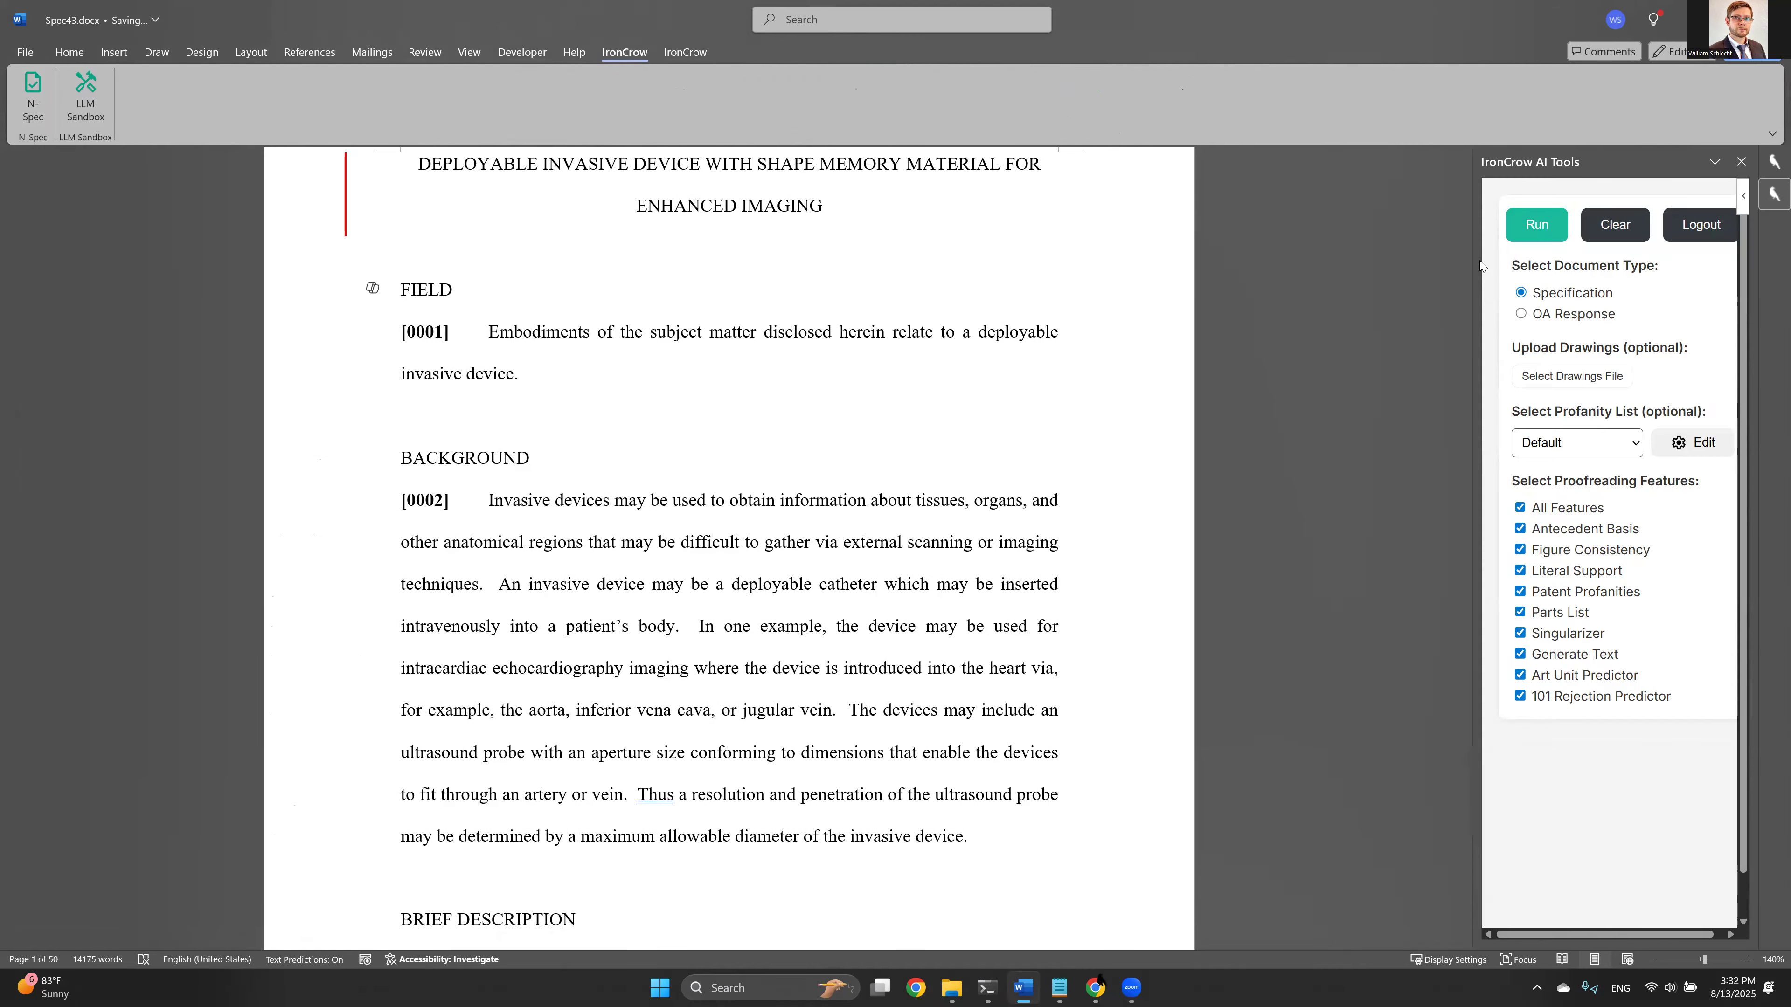
{"action": "left_click_drag", "start_coordinate": [1476, 262], "coordinate": [954, 291]}
{"action": "left_click", "coordinate": [1226, 697]}
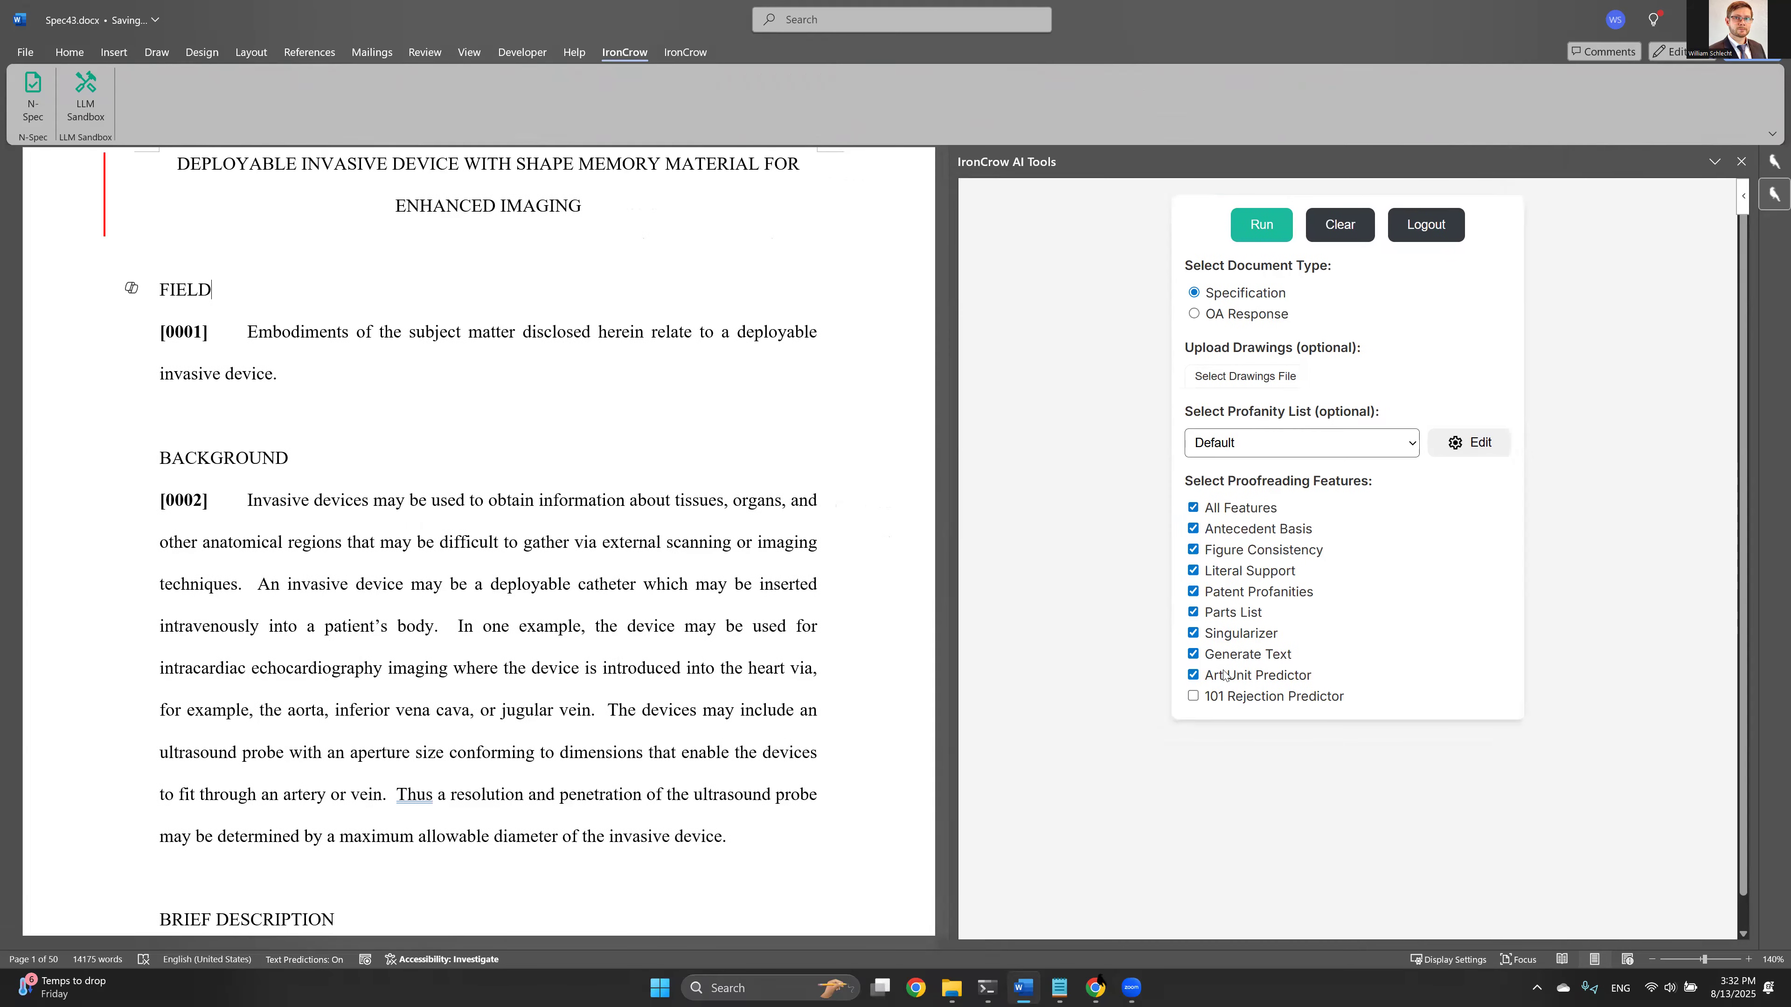
{"action": "left_click", "coordinate": [1269, 228]}
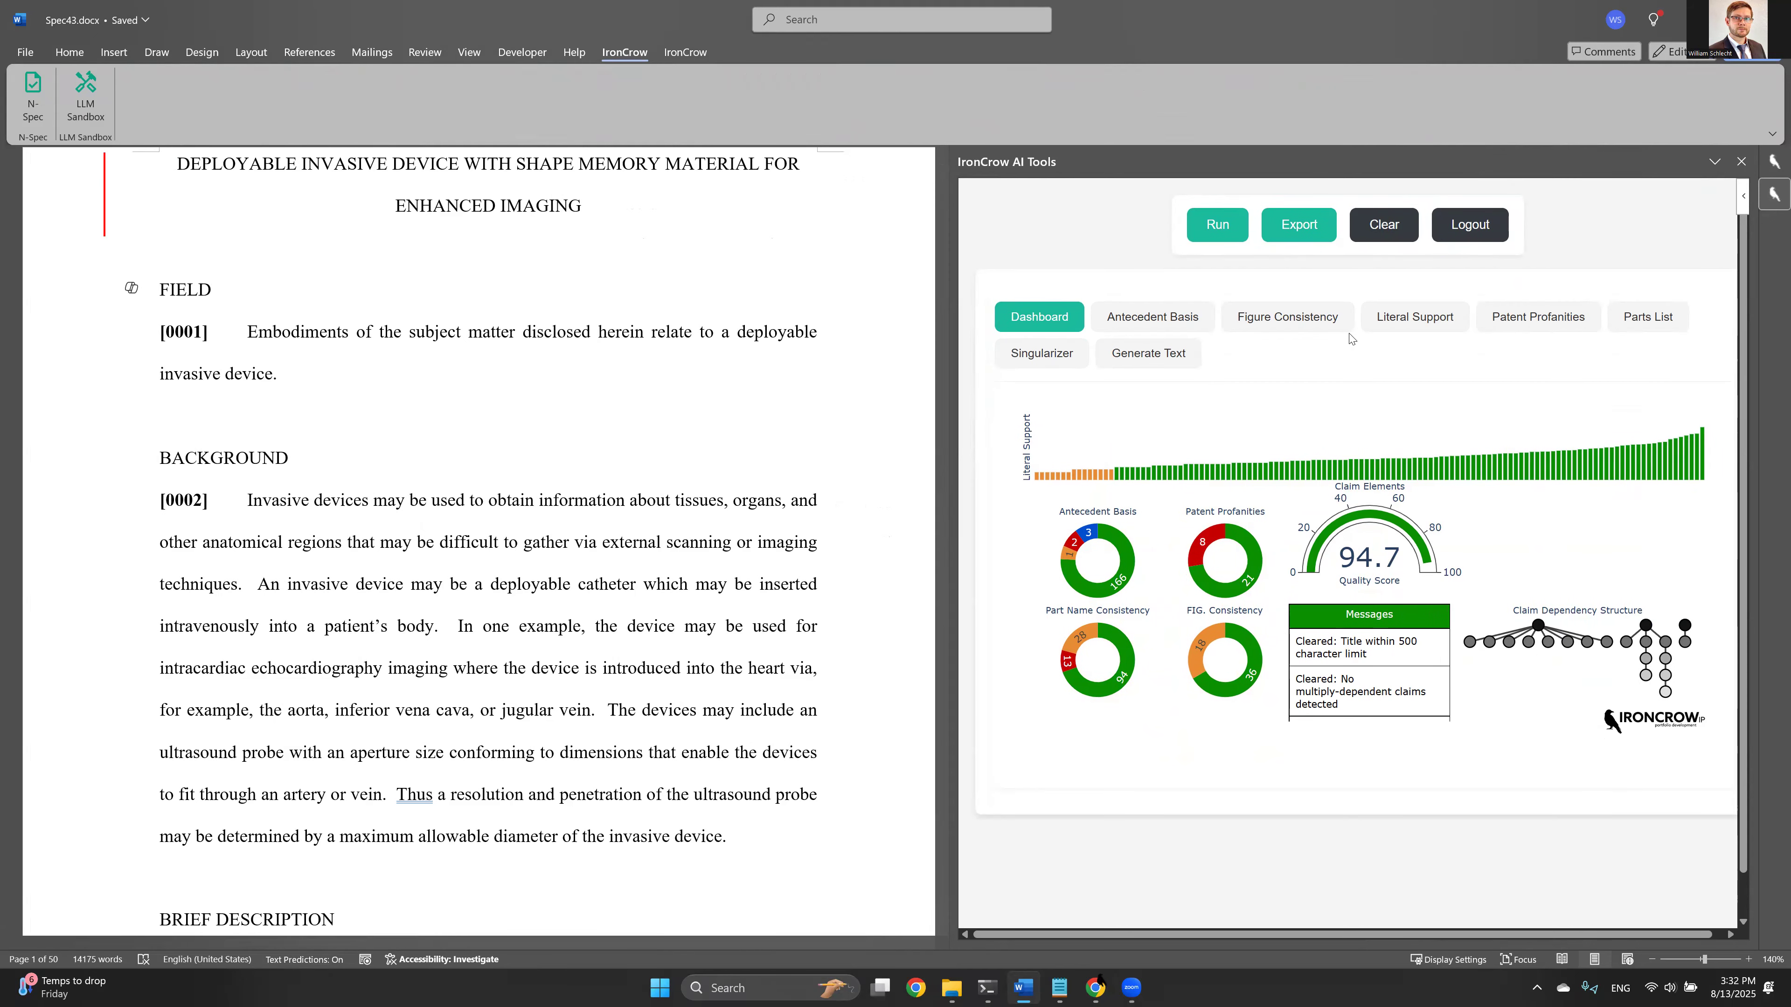
Filter the literal support results to elements with minimal literal support and highlight "adjacent transducer arrays" in the claim element list
{"action": "left_click", "coordinate": [1406, 326]}
{"action": "scroll", "coordinate": [1009, 349], "scroll_direction": "down", "scroll_amount": 1}
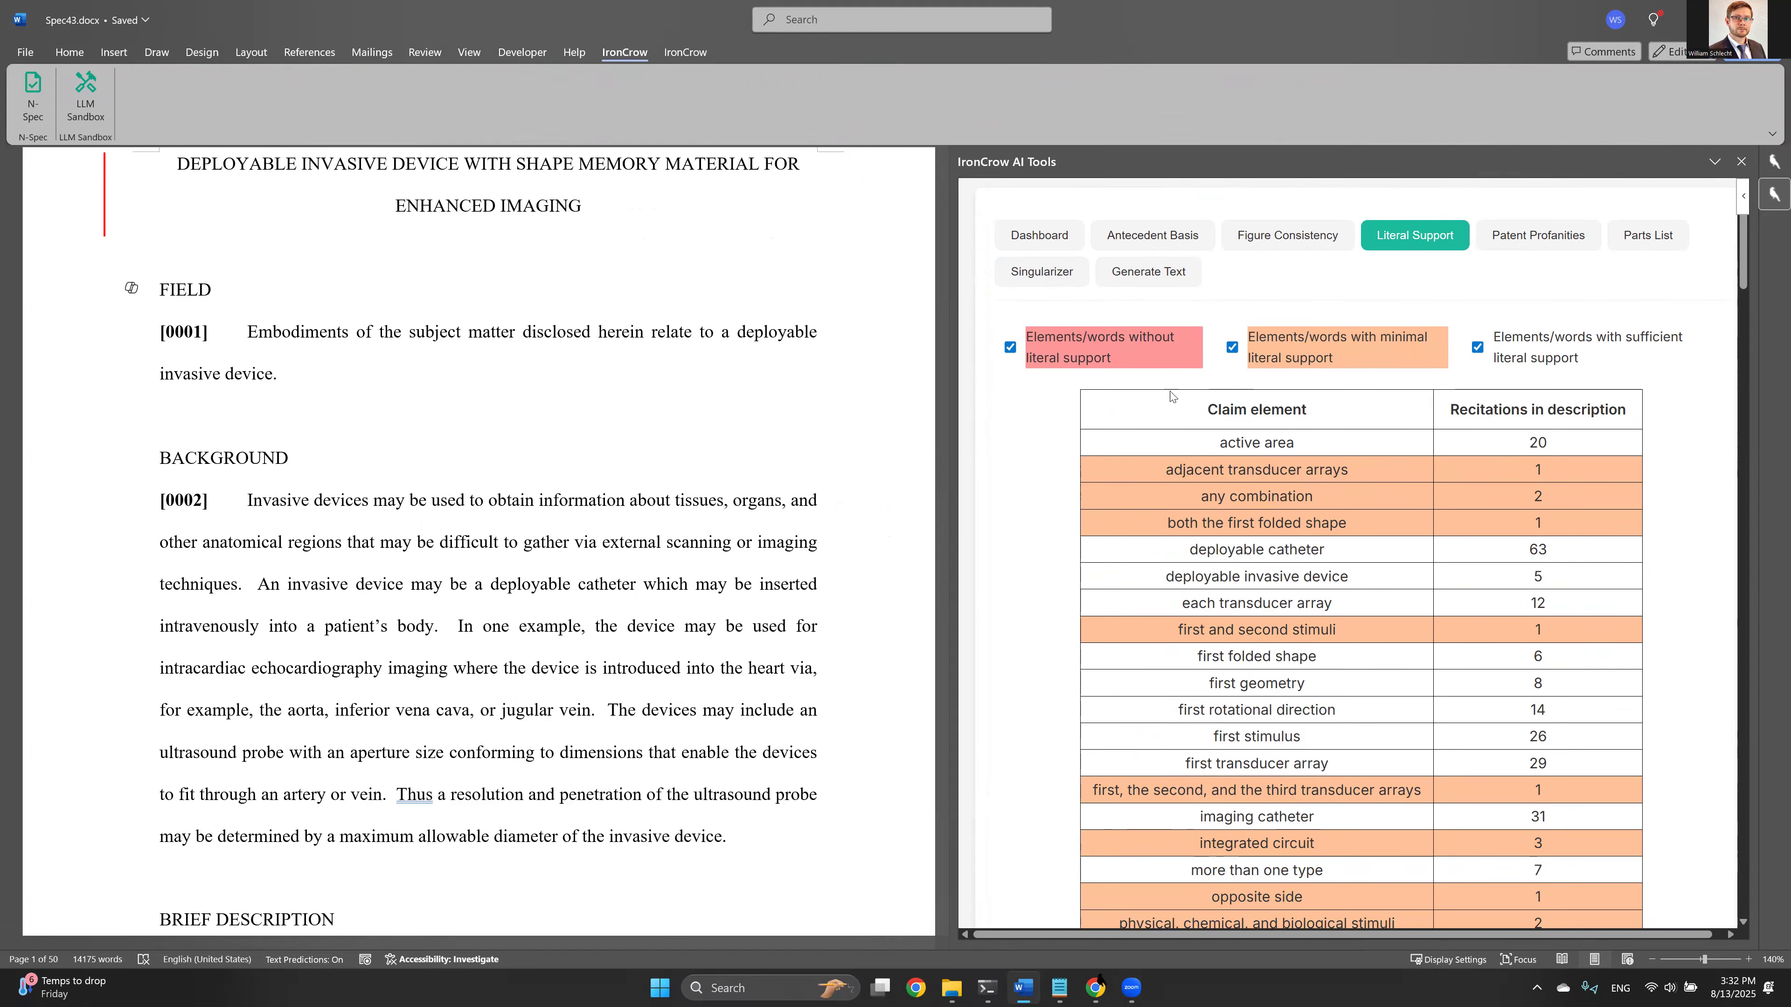
{"action": "left_click", "coordinate": [1007, 348]}
{"action": "left_click", "coordinate": [1477, 347]}
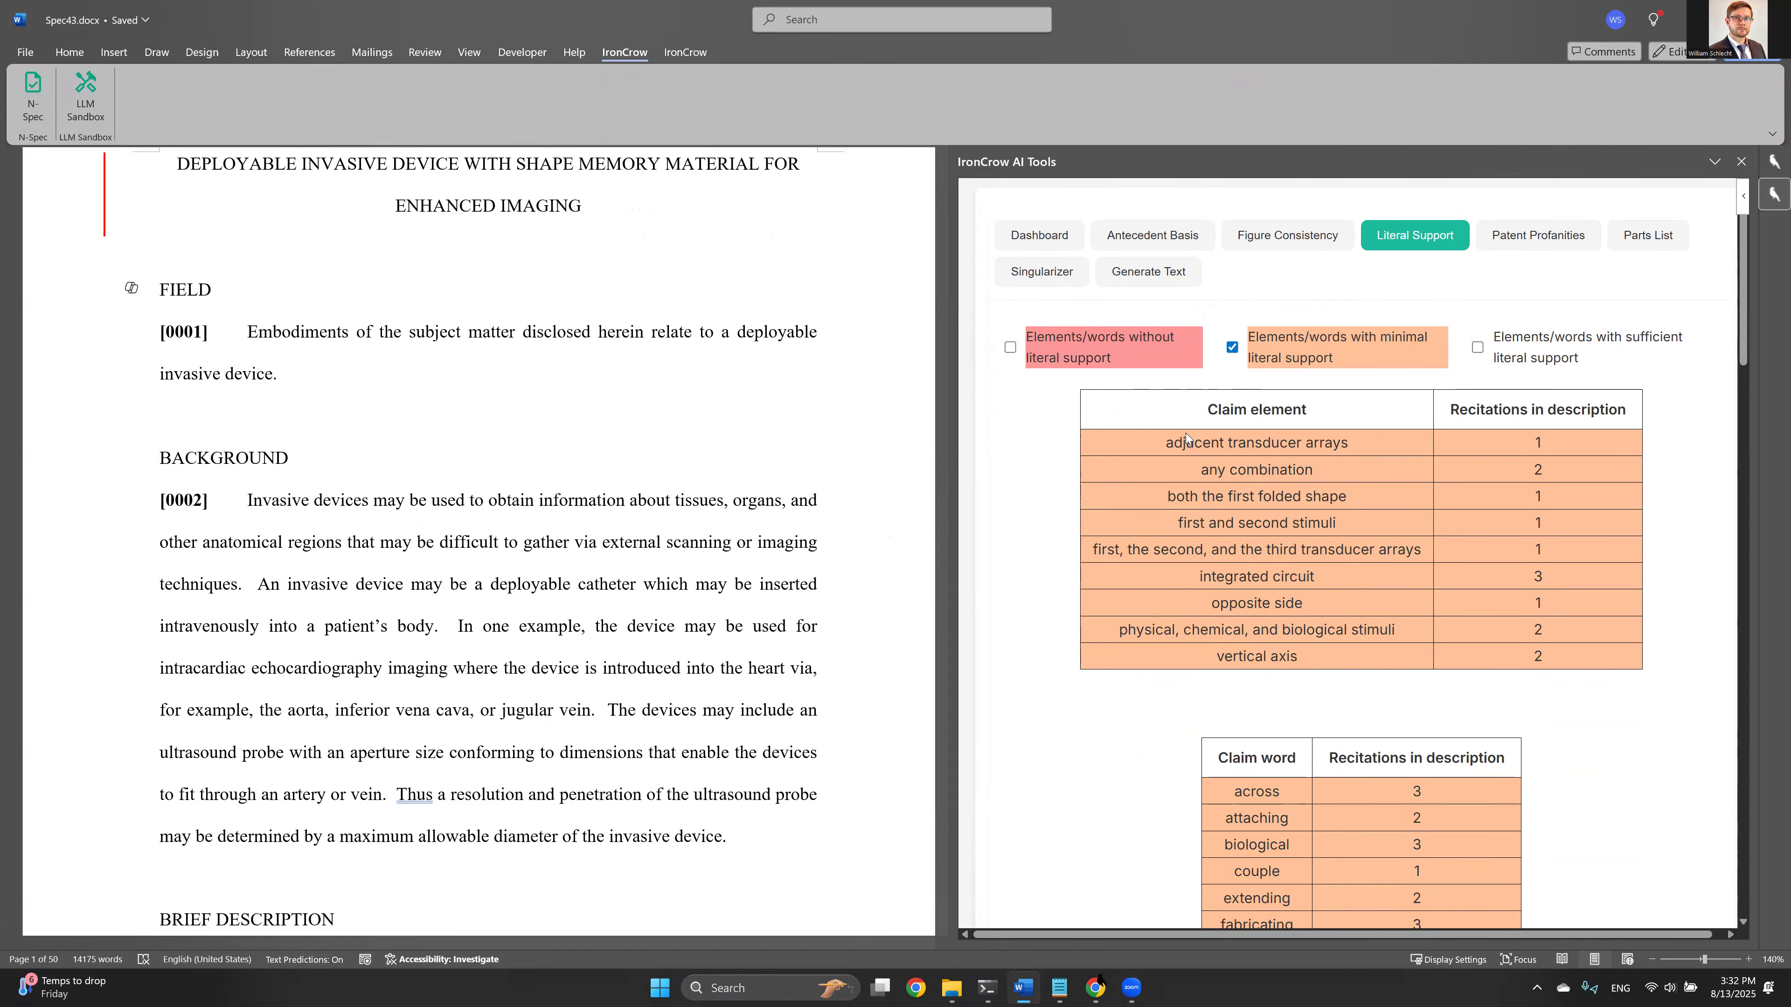
{"action": "left_click_drag", "start_coordinate": [1157, 444], "coordinate": [1359, 444]}
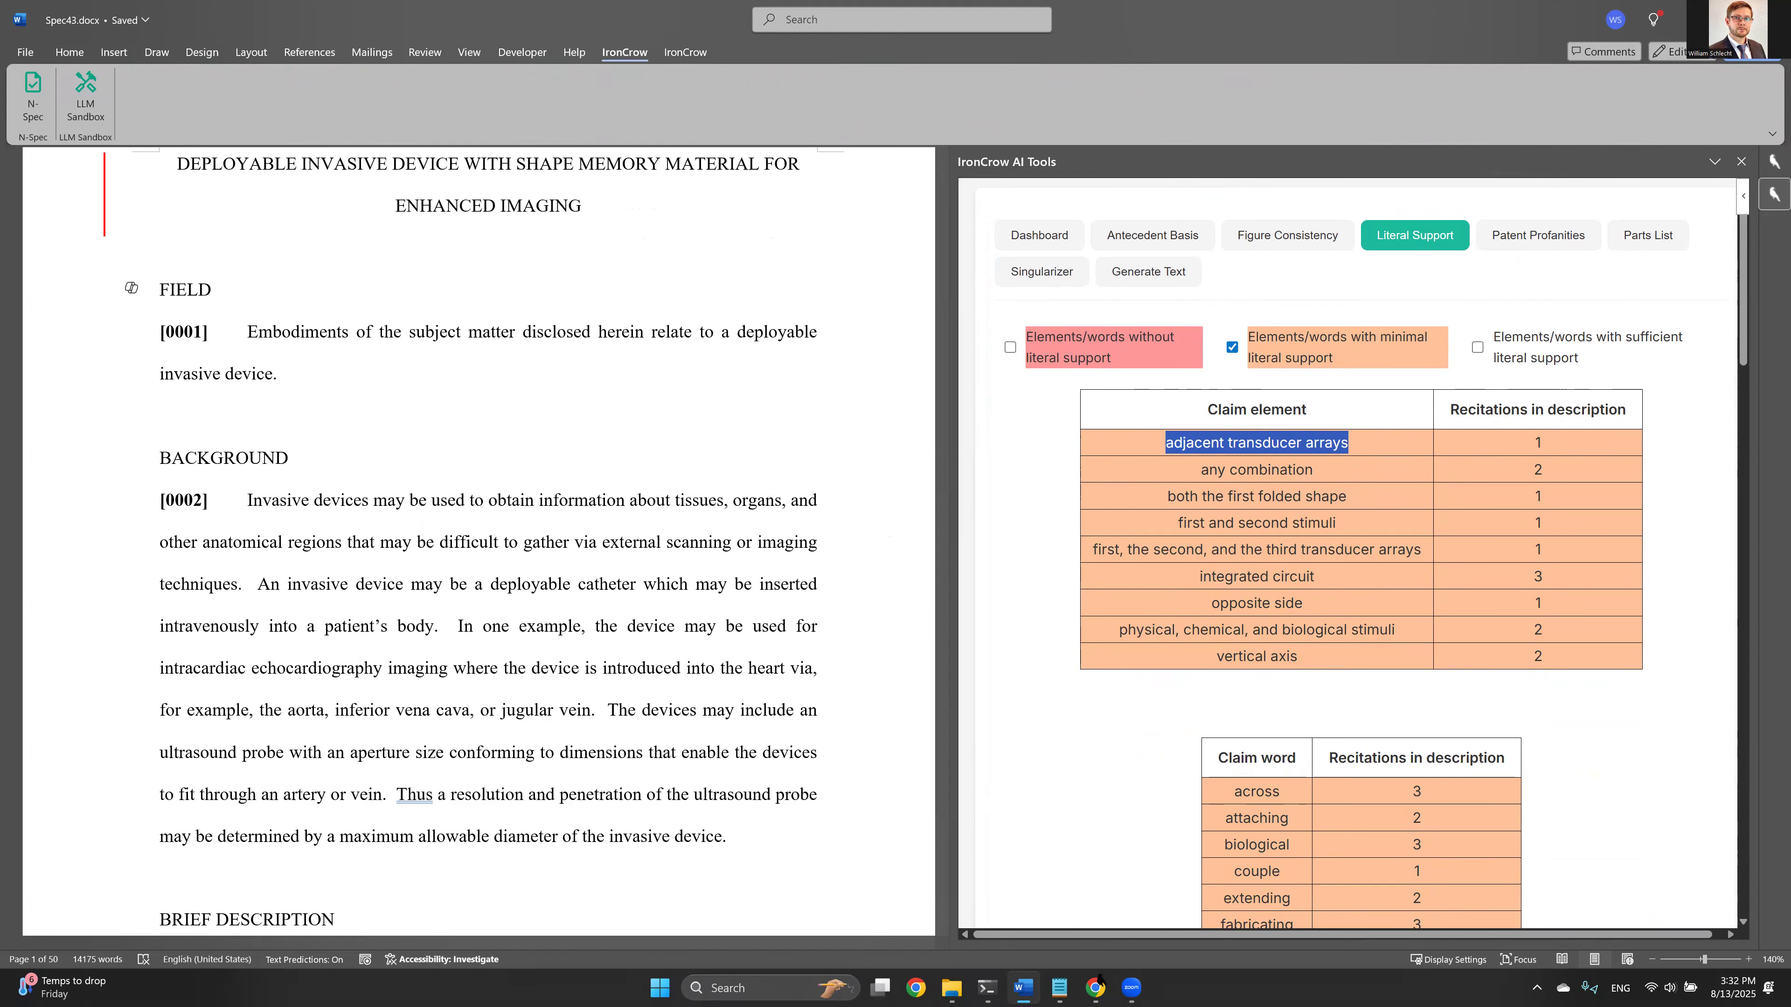
Return to the drafting conversation and submit the prompt requesting additional description of the listed claim elements
{"action": "left_click", "coordinate": [1774, 161]}
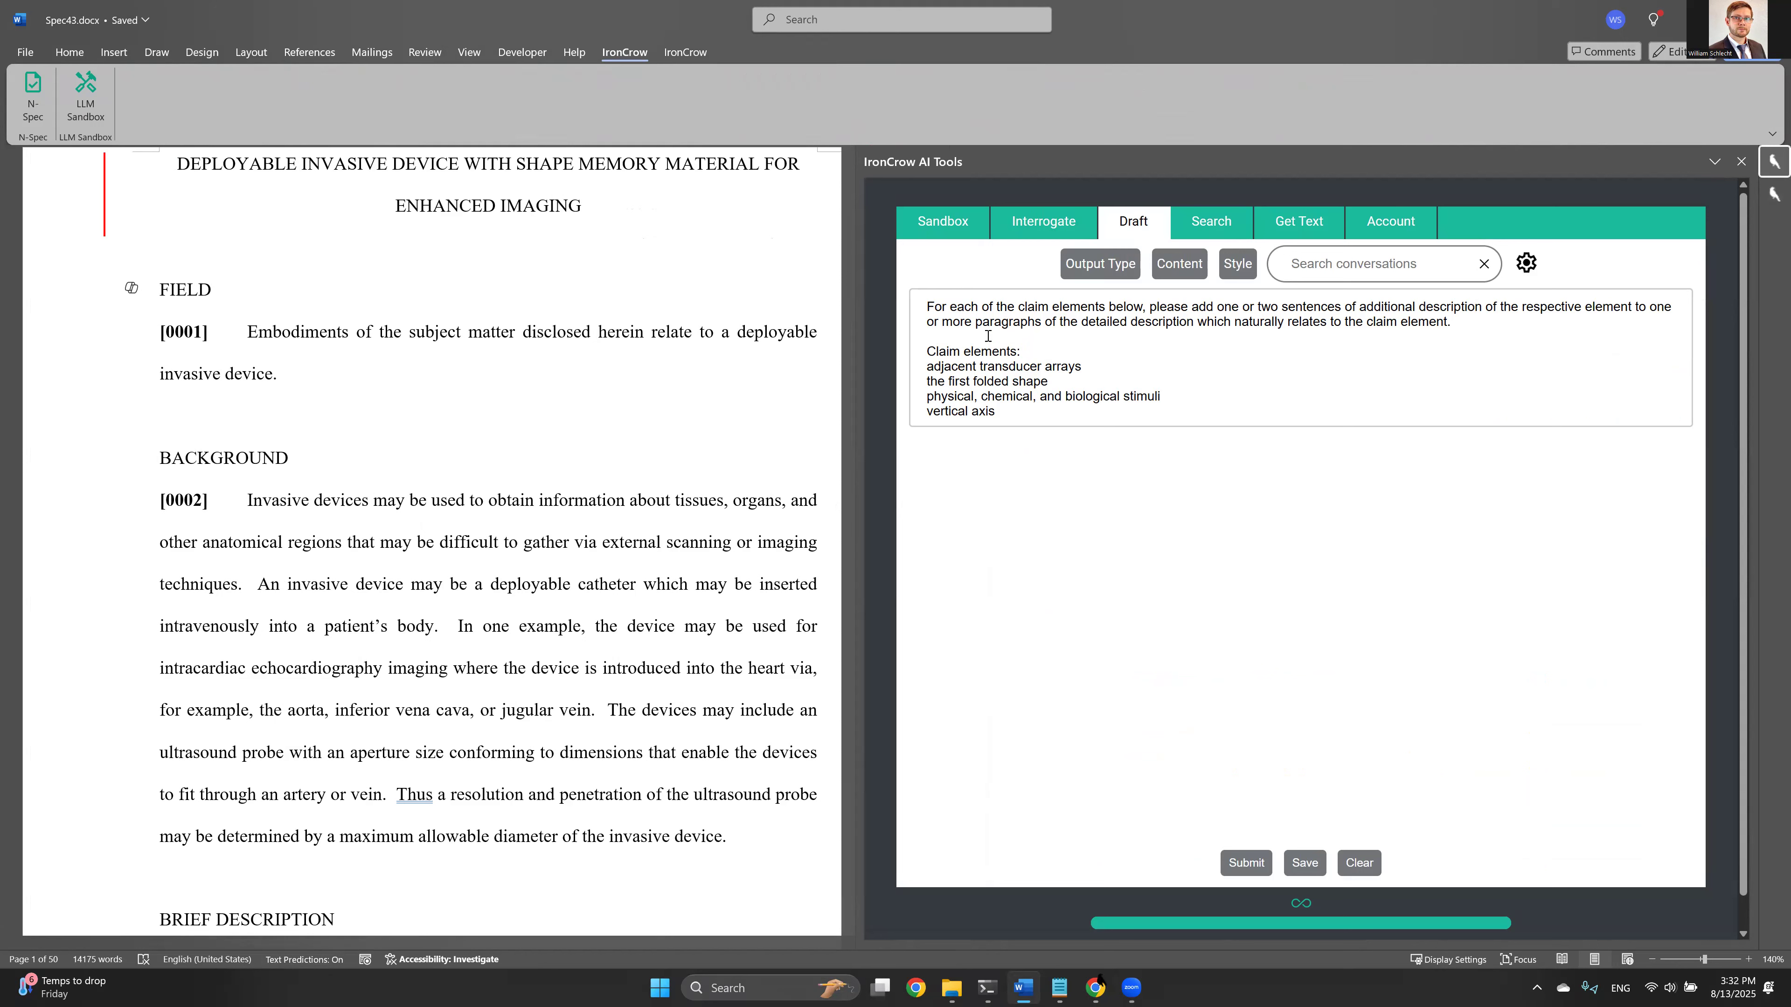
{"action": "left_click", "coordinate": [1242, 872]}
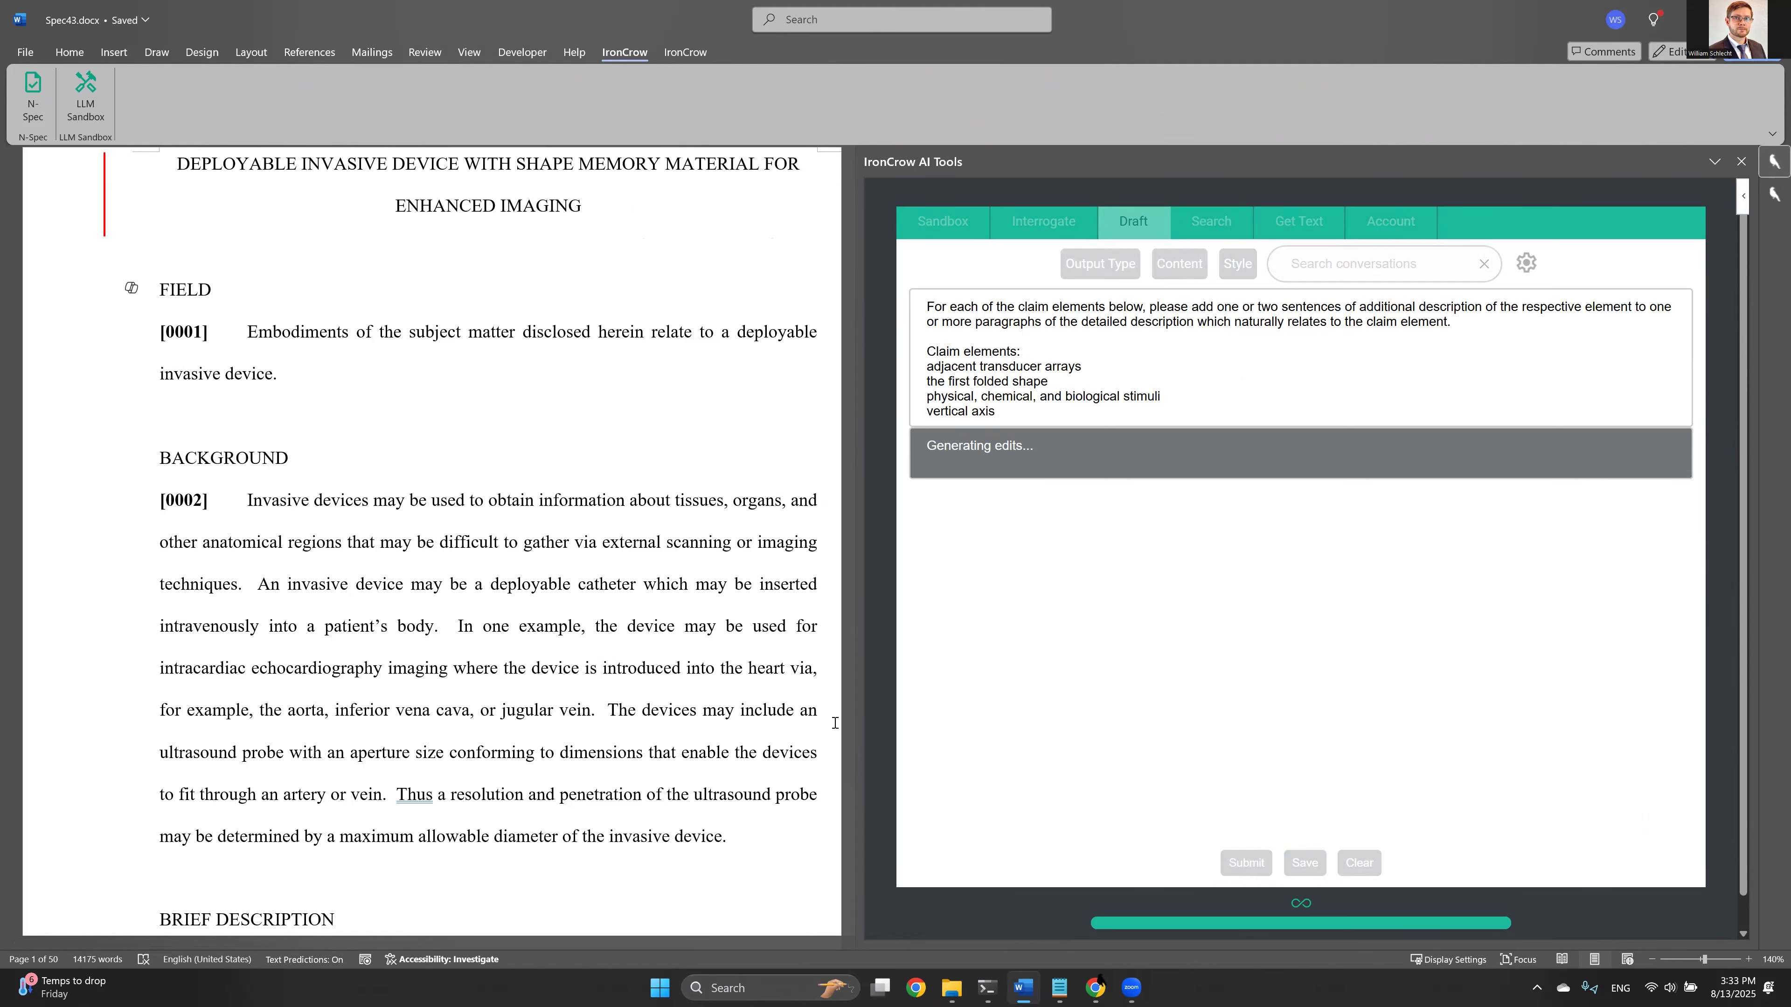
Check the list of replacements, locate the tracked edit in paragraph [0043], and show its insertions and deletions in full markup
{"action": "scroll", "coordinate": [367, 432], "scroll_direction": "down", "scroll_amount": 2}
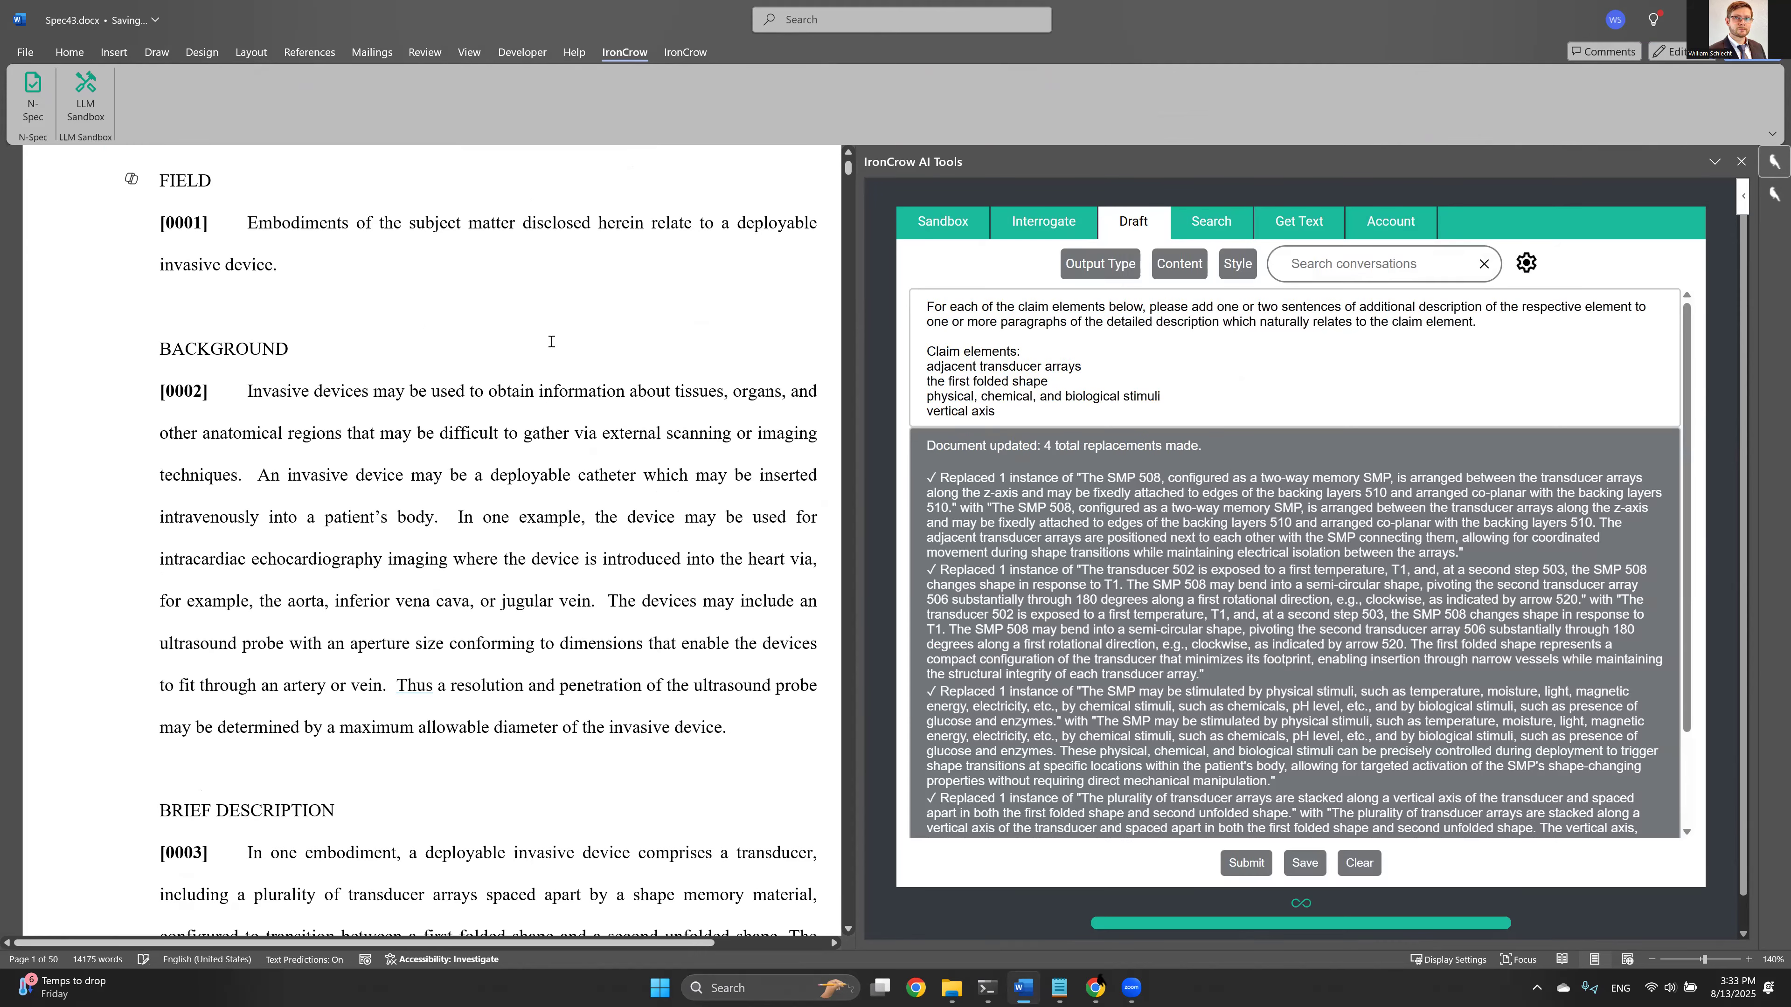
{"action": "scroll", "coordinate": [357, 384], "scroll_direction": "down", "scroll_amount": 1}
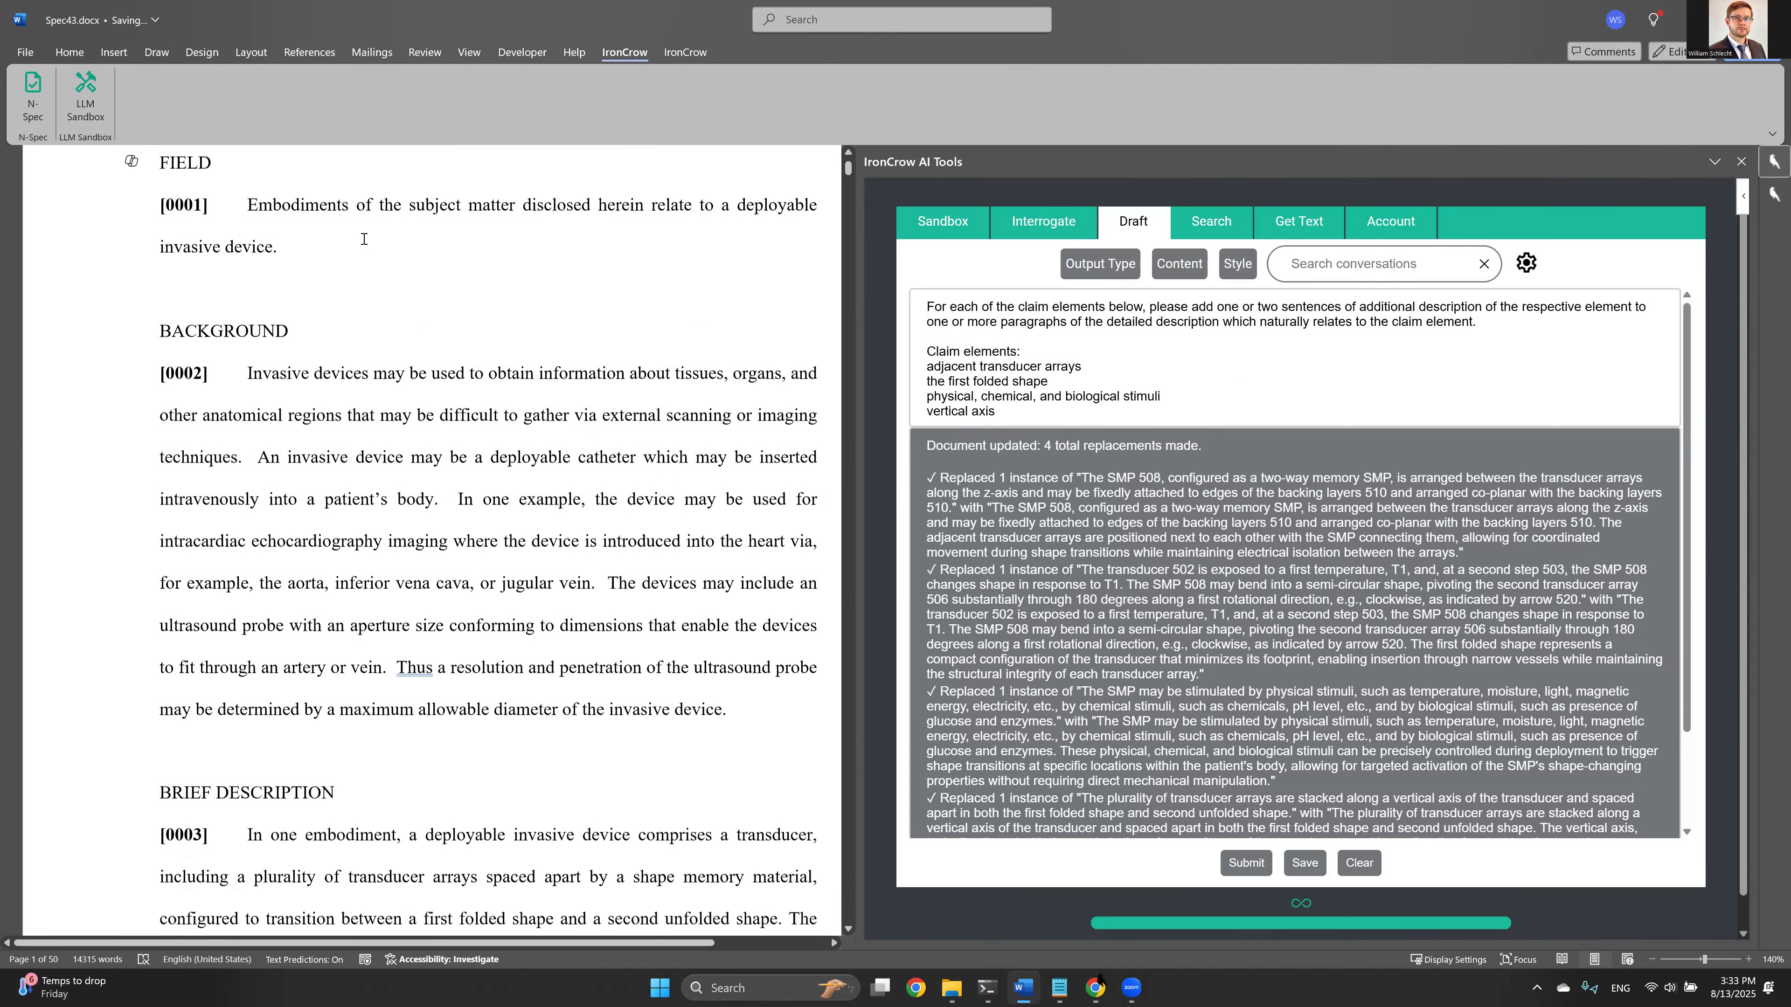
{"action": "scroll", "coordinate": [363, 239], "scroll_direction": "down", "scroll_amount": 2}
{"action": "scroll", "coordinate": [317, 184], "scroll_direction": "up", "scroll_amount": 4}
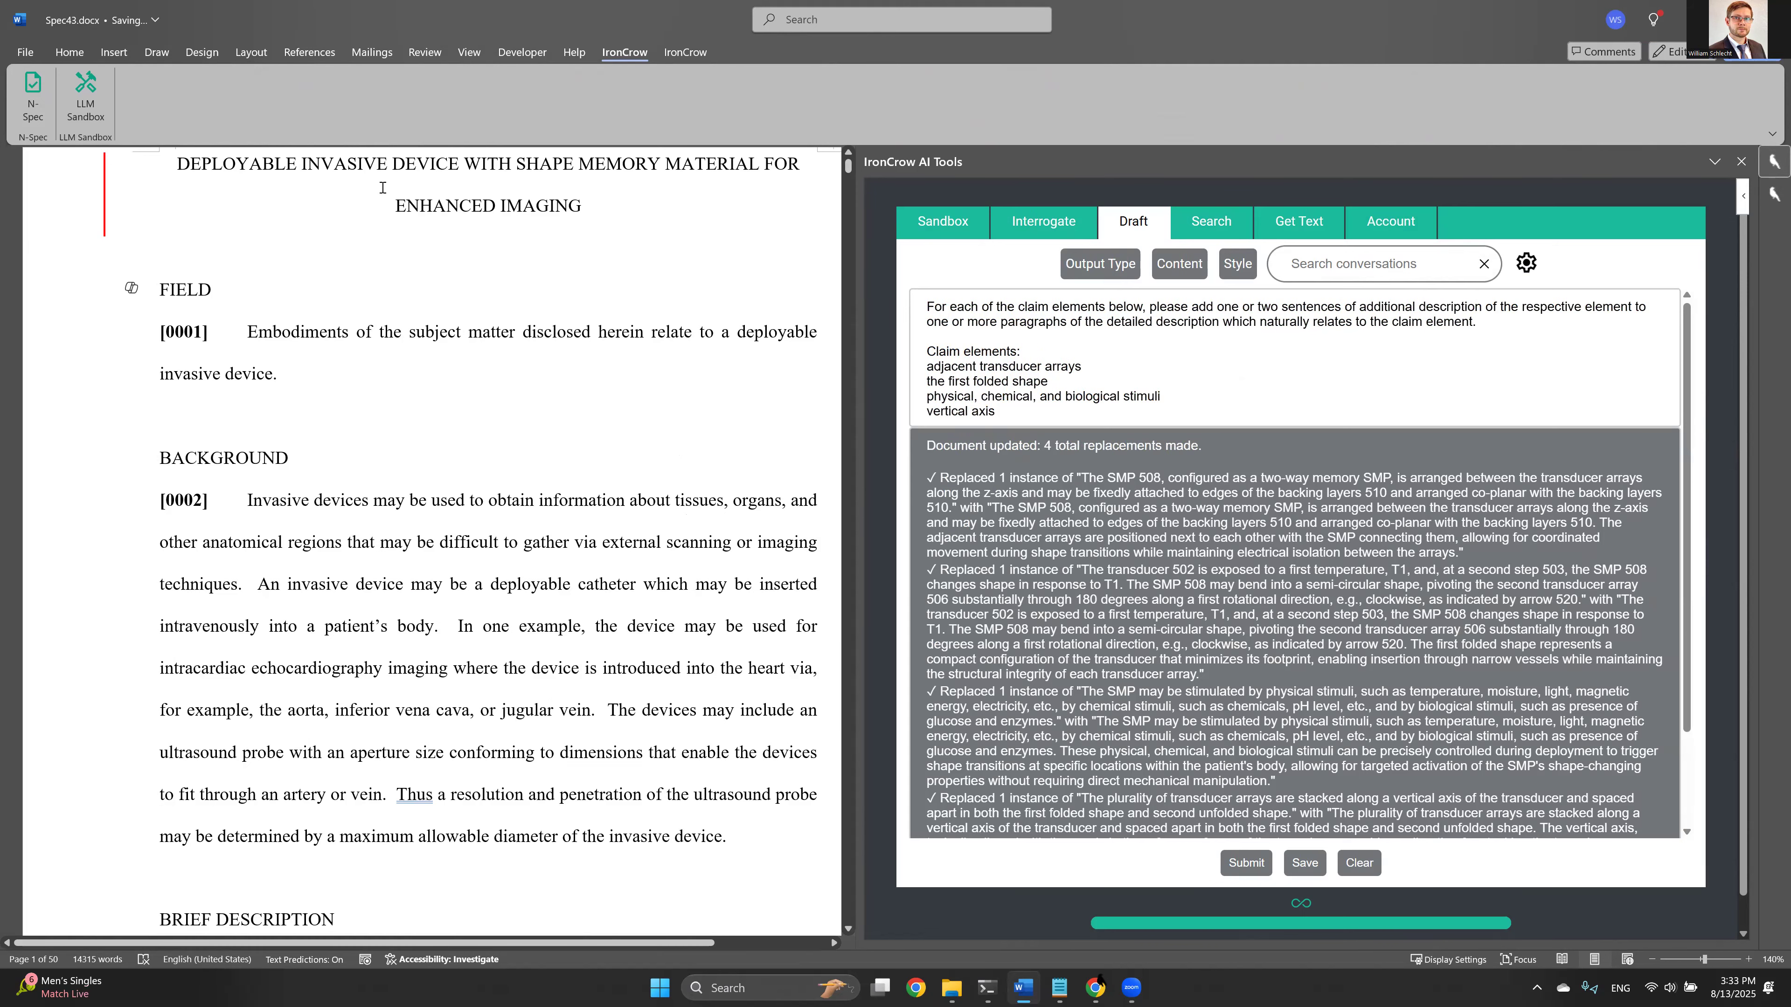
{"action": "scroll", "coordinate": [385, 244], "scroll_direction": "down", "scroll_amount": 1}
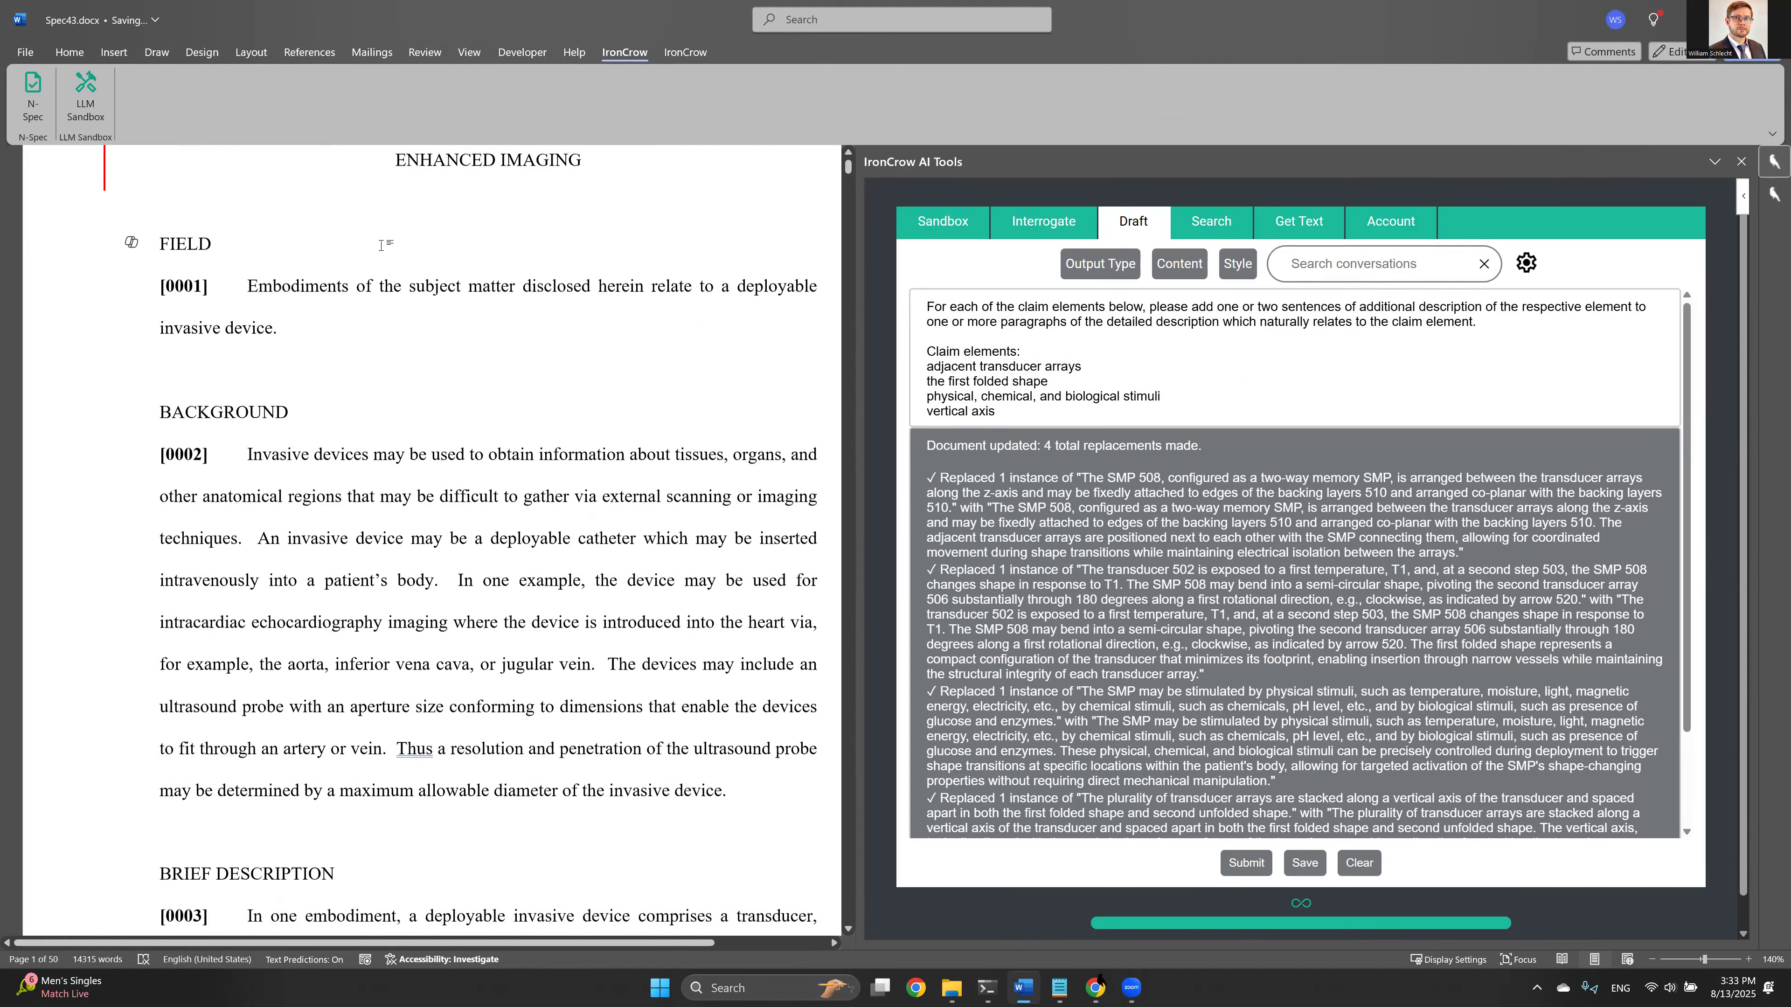
{"action": "scroll", "coordinate": [1126, 499], "scroll_direction": "down", "scroll_amount": 2}
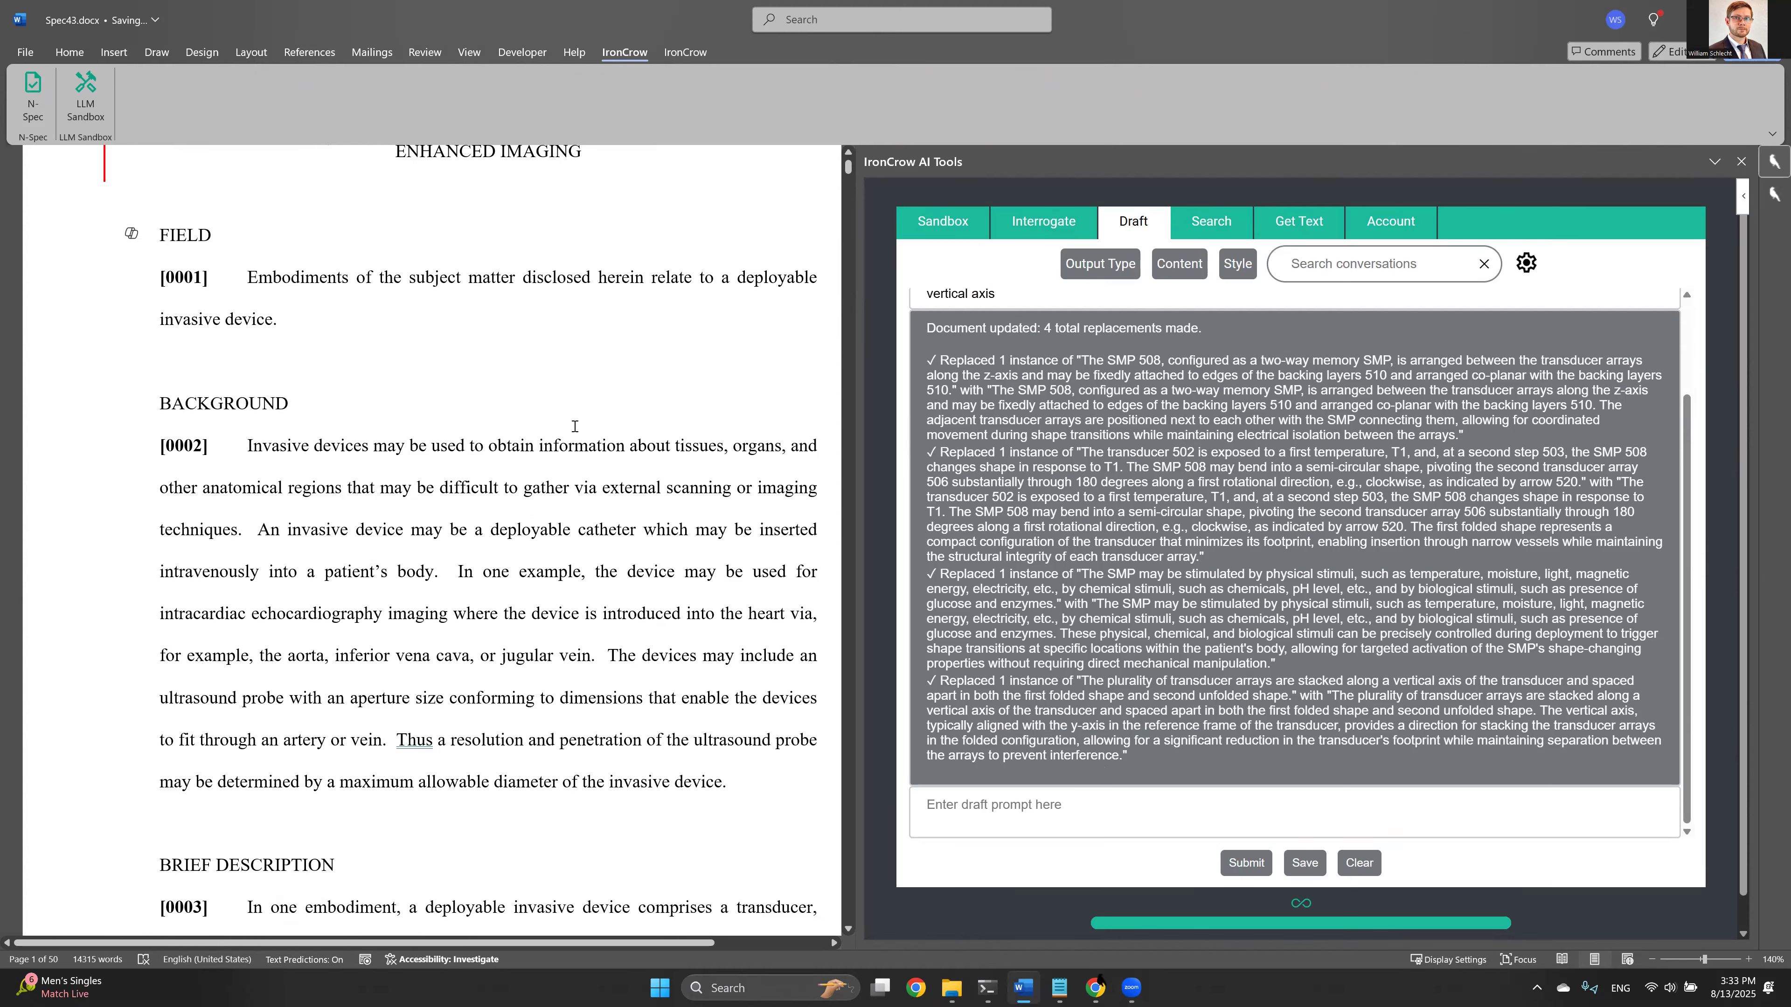
{"action": "scroll", "coordinate": [452, 400], "scroll_direction": "down", "scroll_amount": 15}
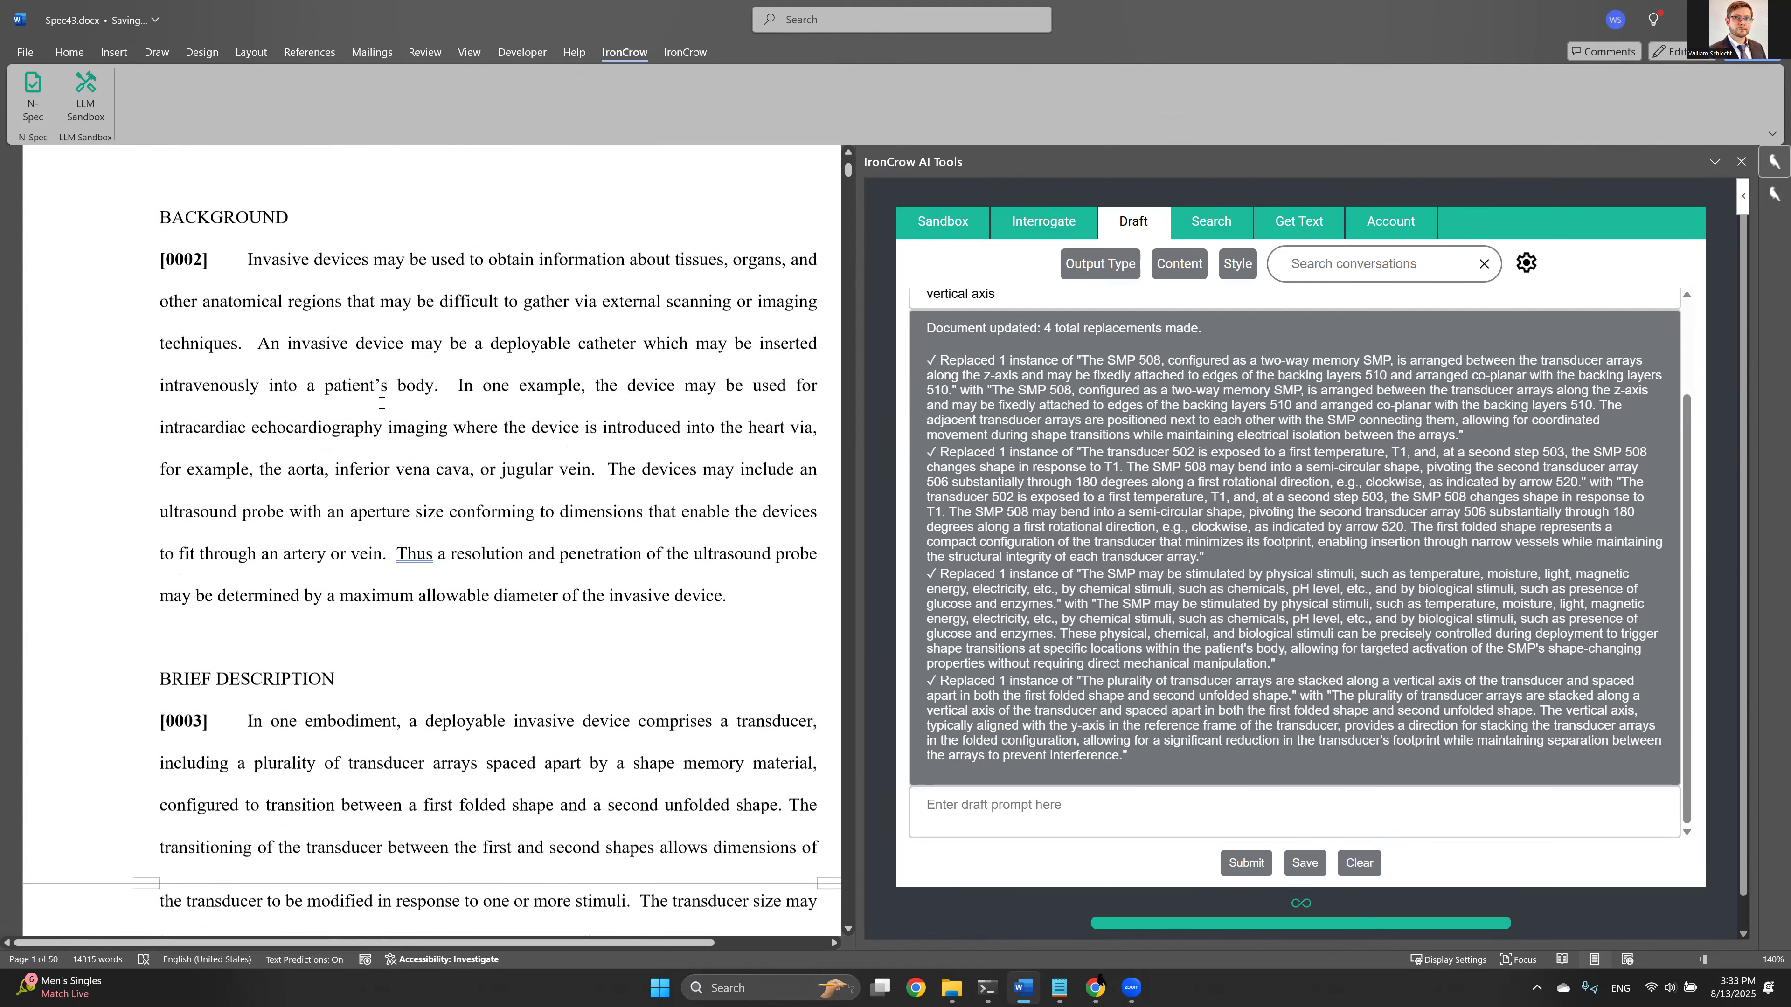
{"action": "scroll", "coordinate": [382, 402], "scroll_direction": "down", "scroll_amount": 8}
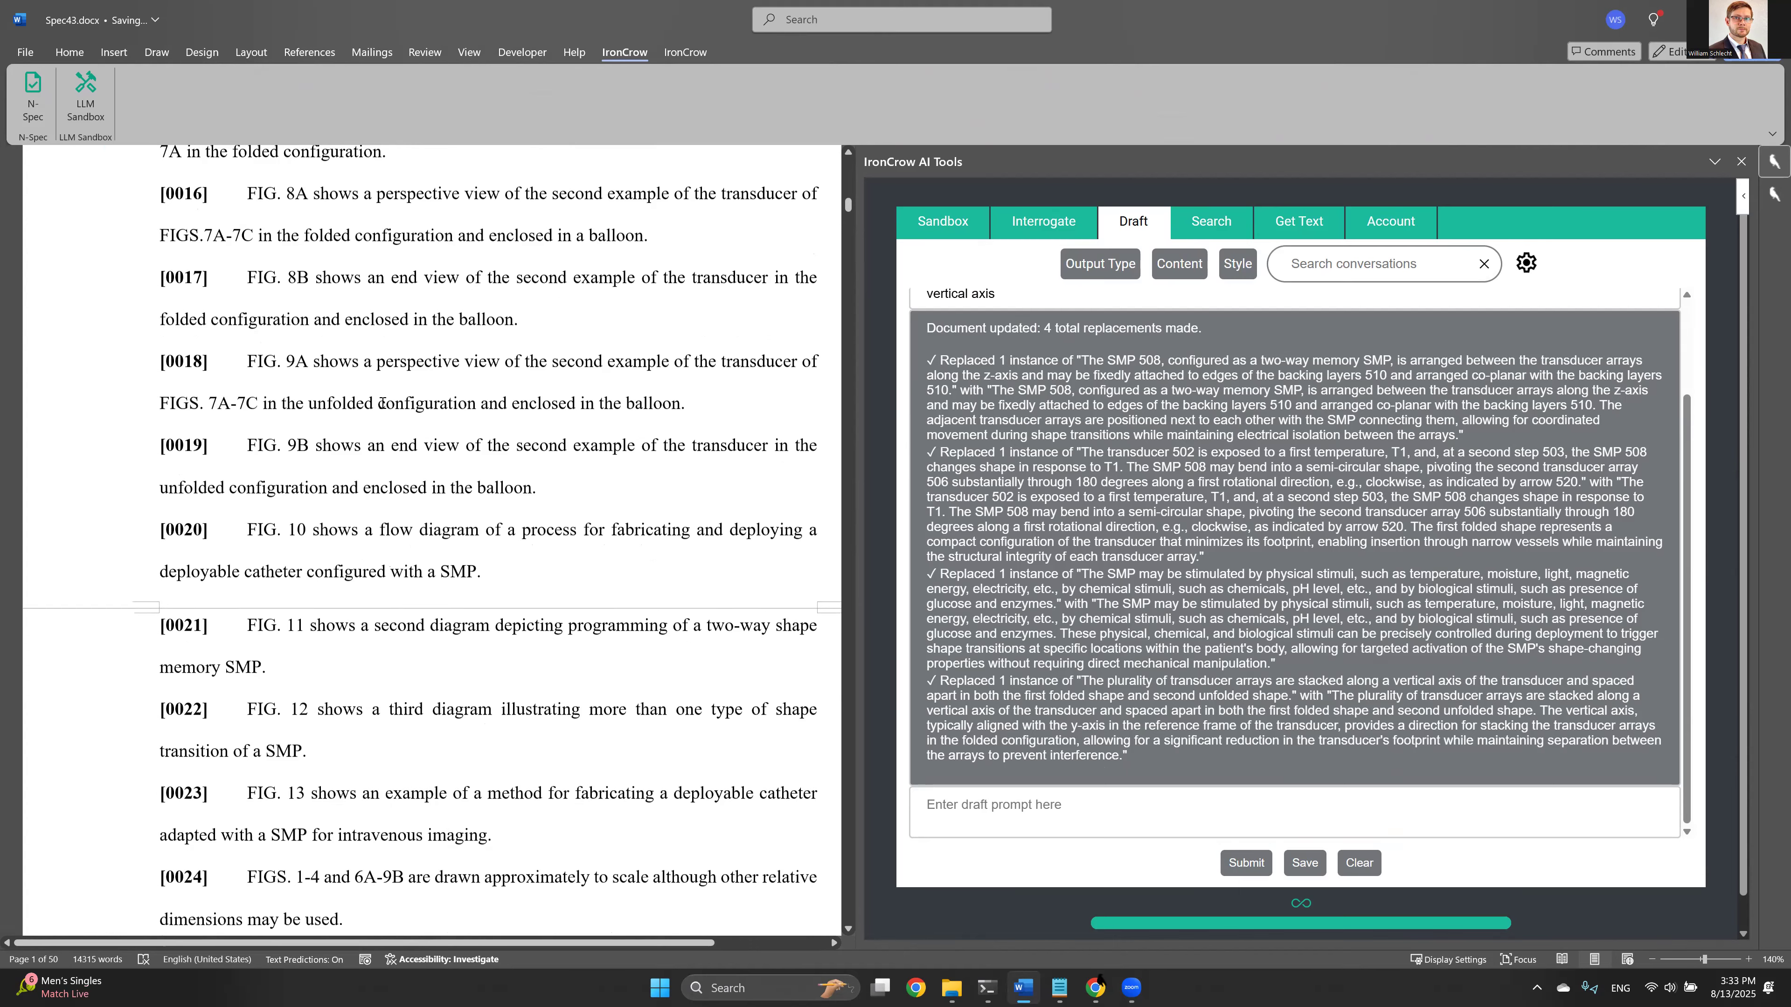
{"action": "scroll", "coordinate": [397, 402], "scroll_direction": "down", "scroll_amount": 5}
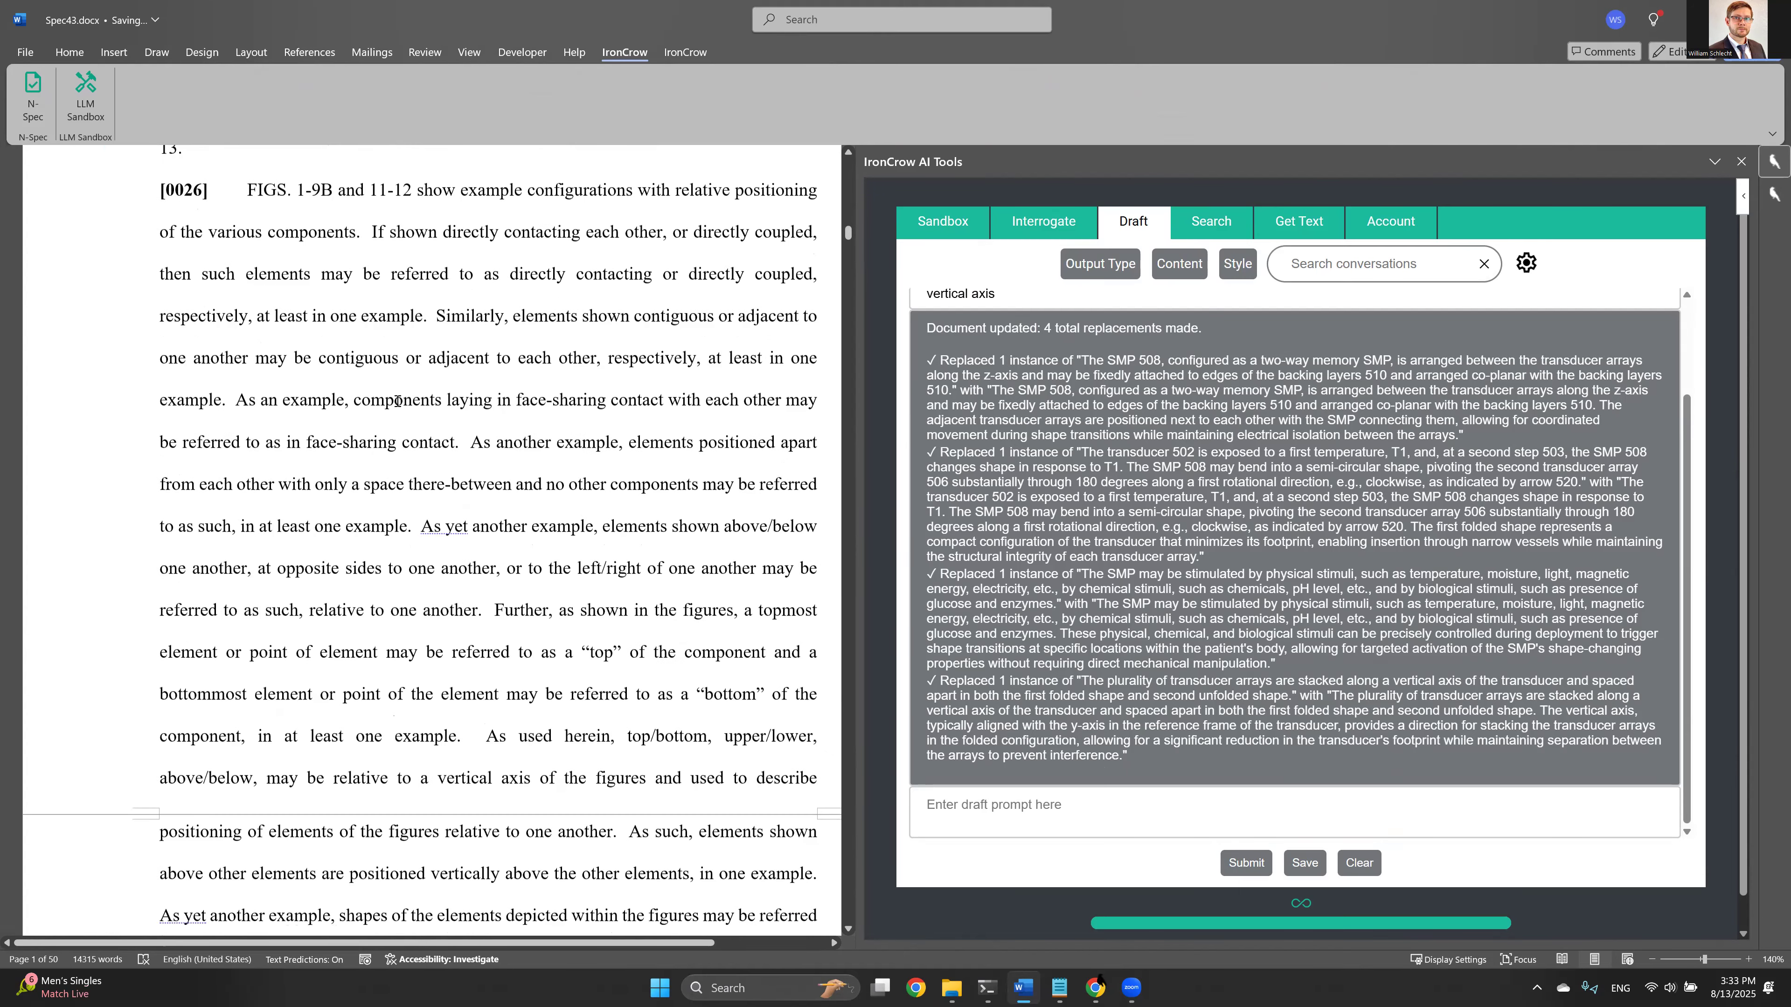
{"action": "scroll", "coordinate": [397, 401], "scroll_direction": "down", "scroll_amount": 3}
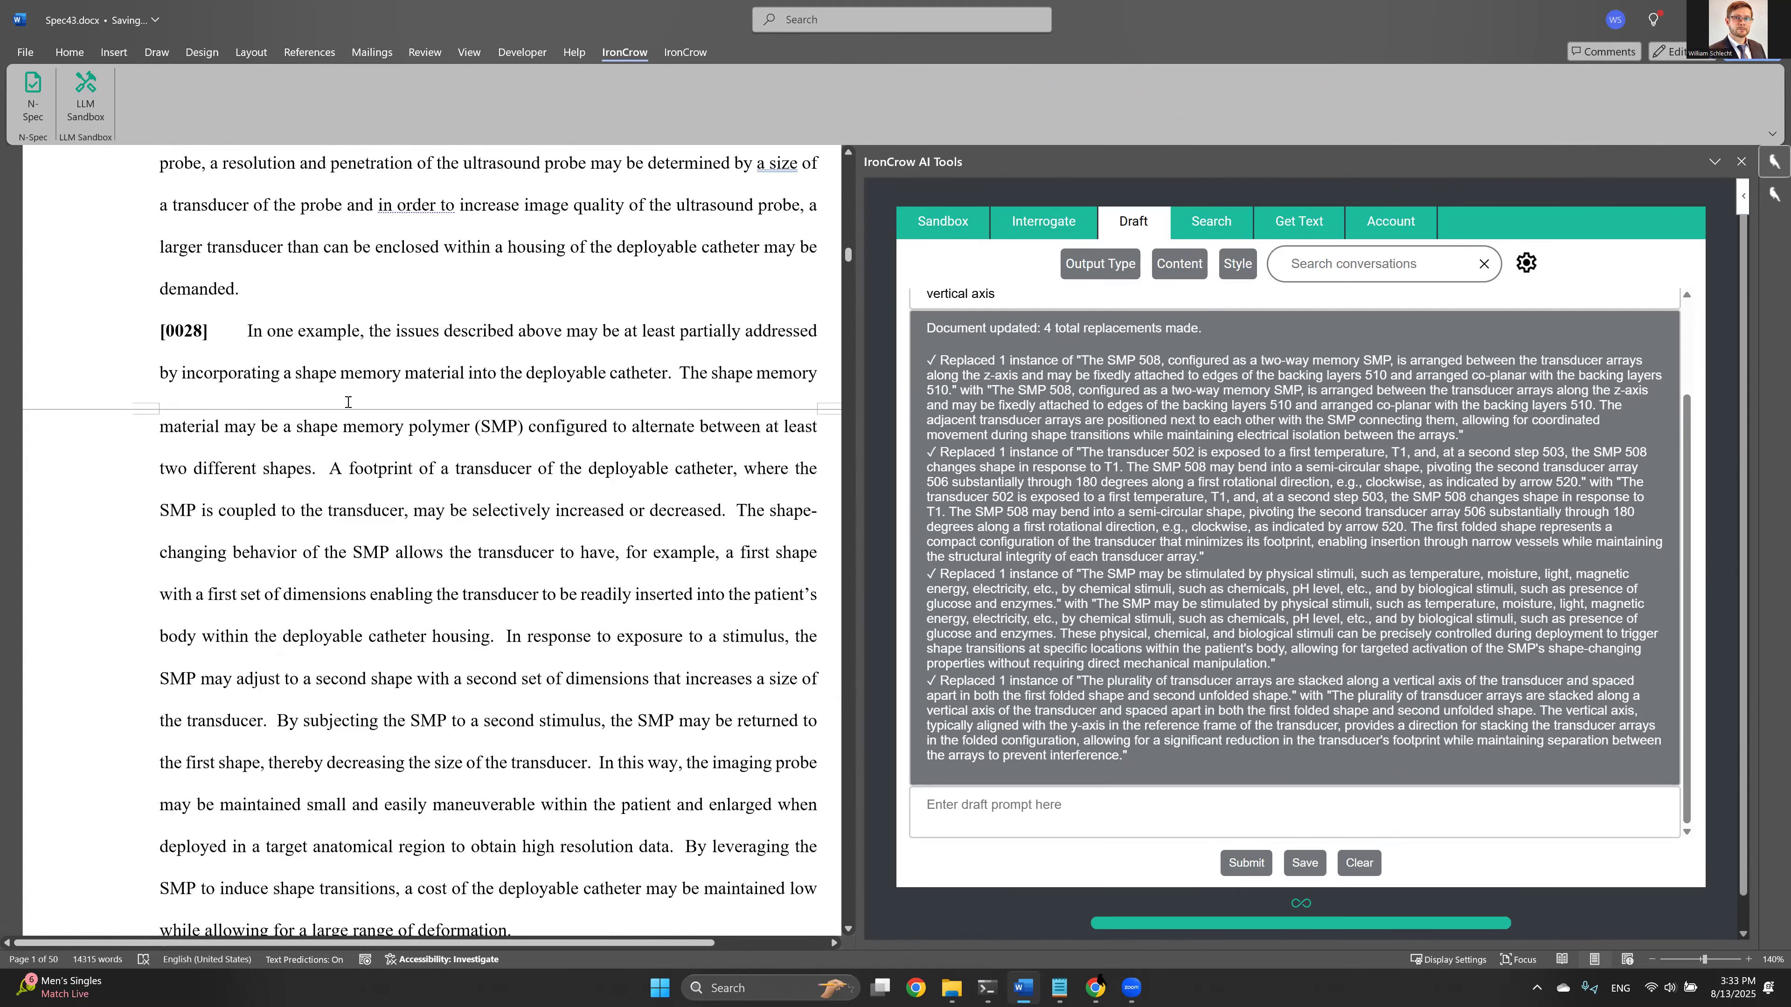
{"action": "scroll", "coordinate": [348, 402], "scroll_direction": "down", "scroll_amount": 8}
{"action": "scroll", "coordinate": [346, 402], "scroll_direction": "down", "scroll_amount": 8}
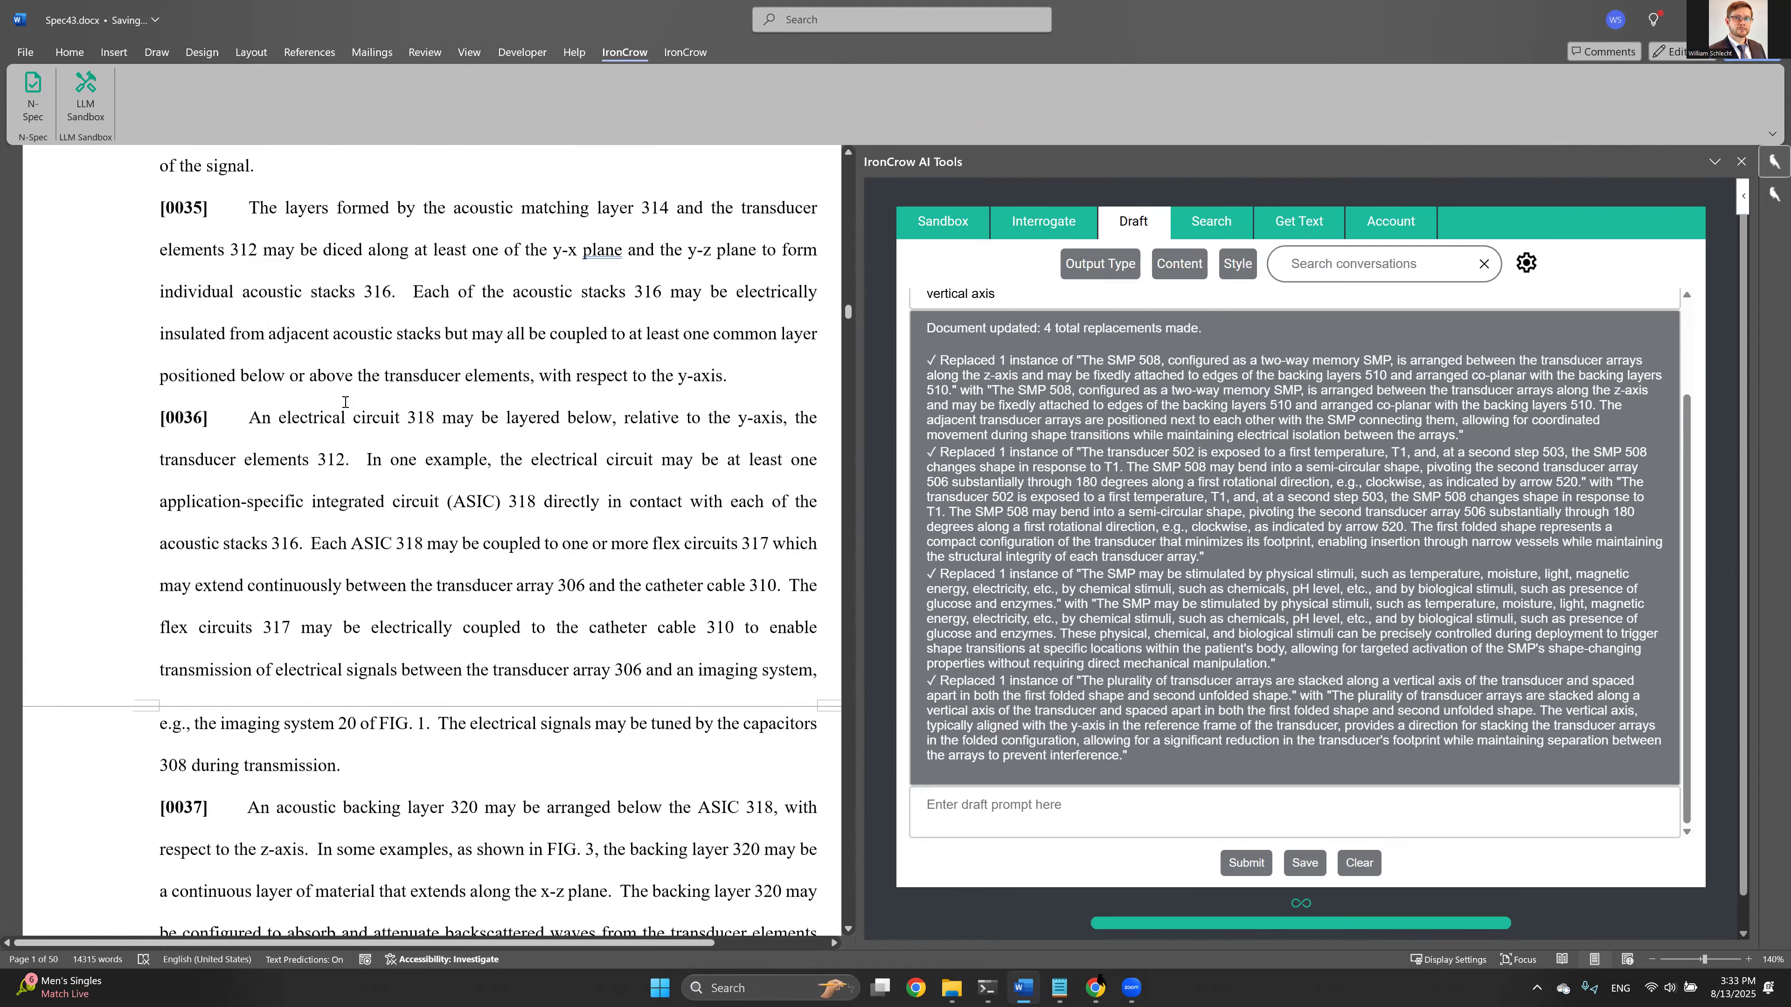
{"action": "scroll", "coordinate": [346, 402], "scroll_direction": "down", "scroll_amount": 6}
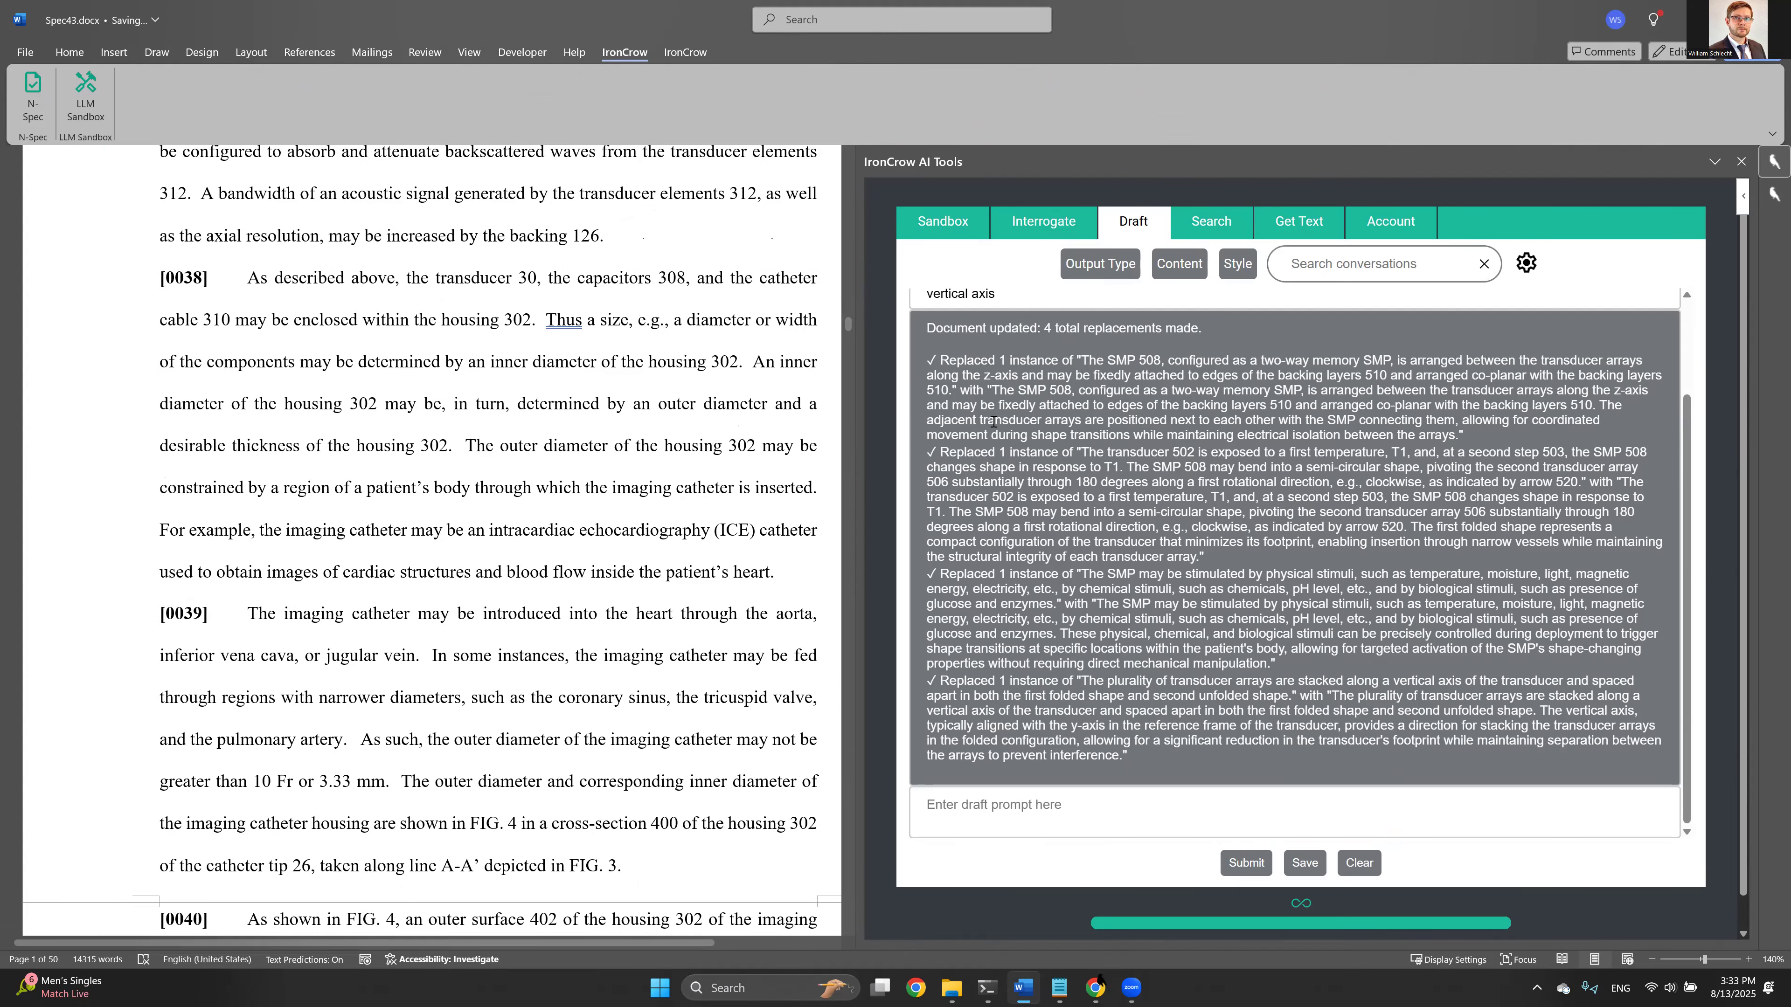
{"action": "scroll", "coordinate": [935, 368], "scroll_direction": "up", "scroll_amount": 2}
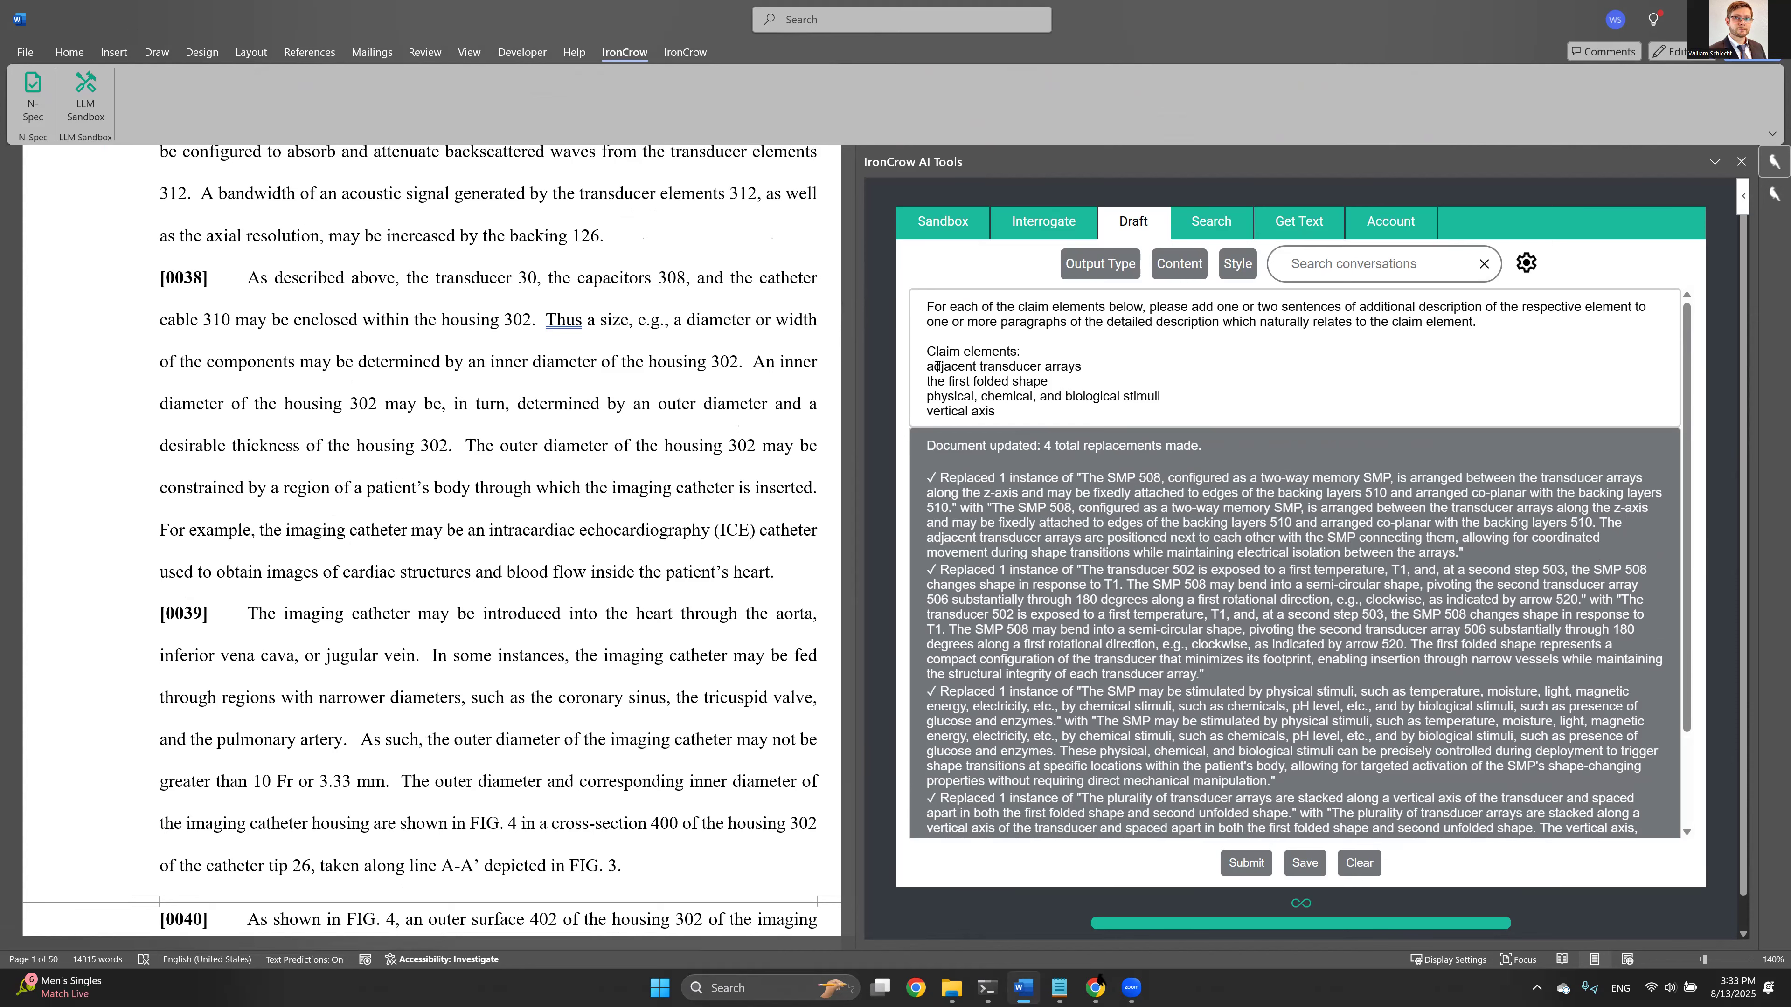
{"action": "scroll", "coordinate": [299, 425], "scroll_direction": "down", "scroll_amount": 3}
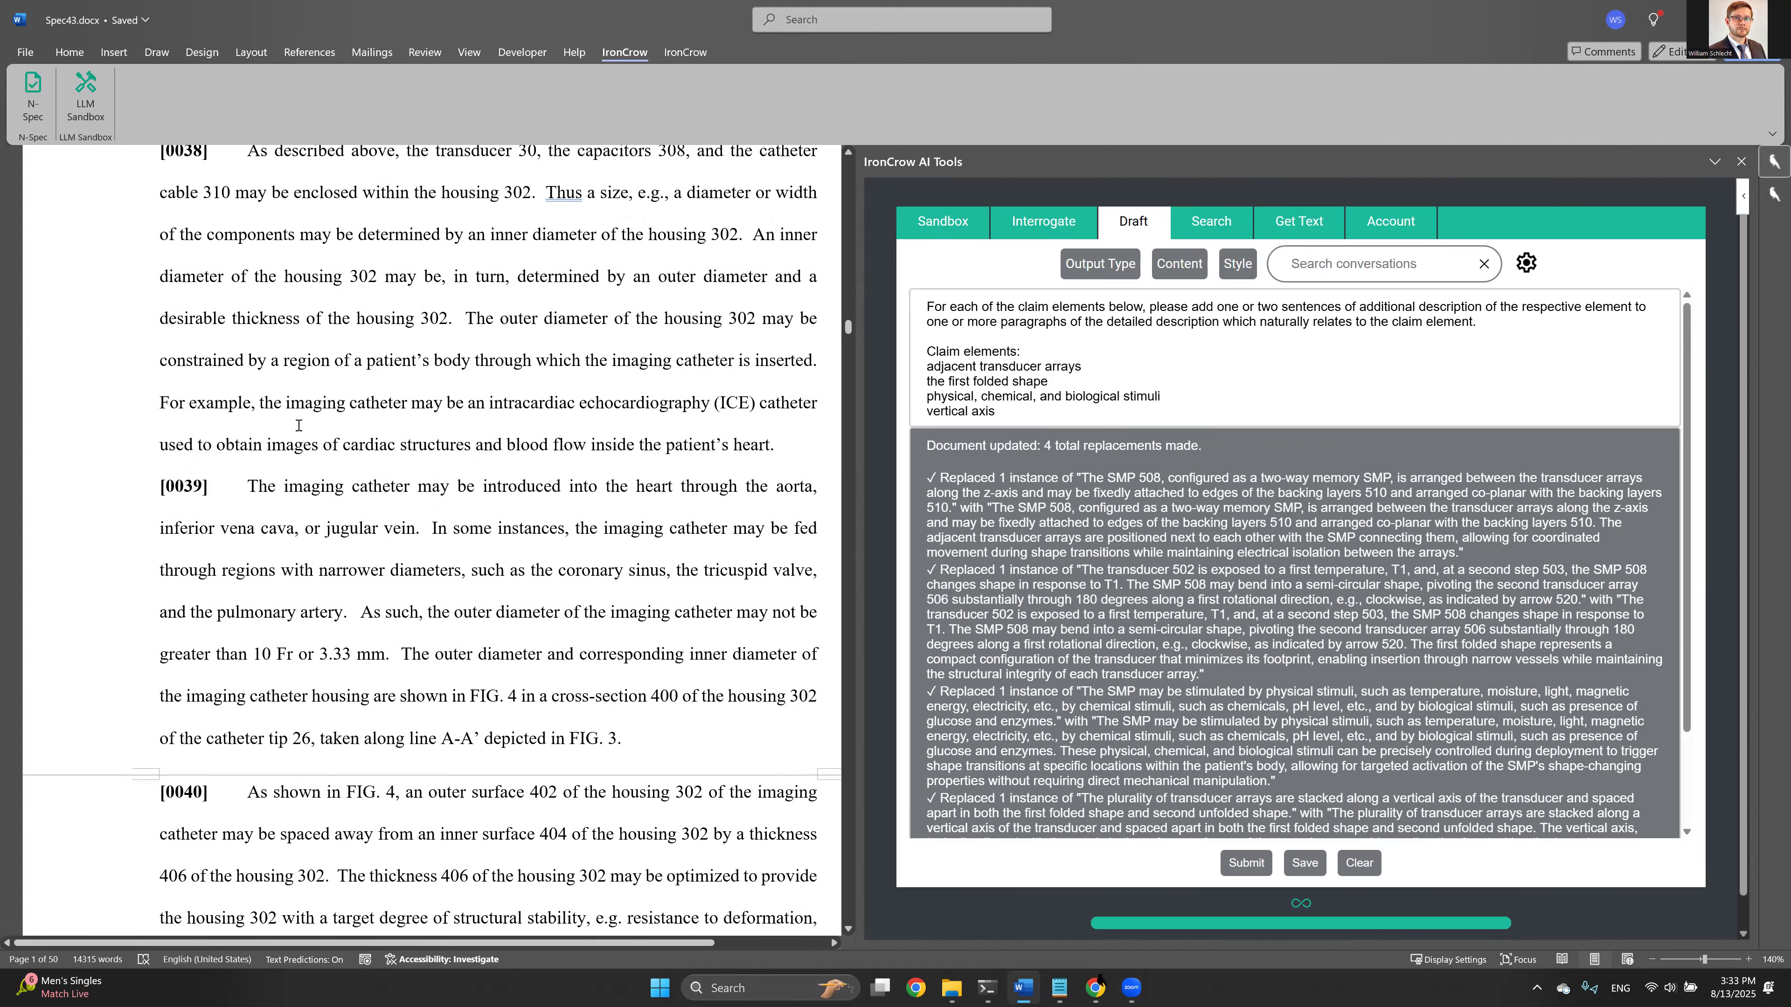
{"action": "scroll", "coordinate": [299, 425], "scroll_direction": "down", "scroll_amount": 10}
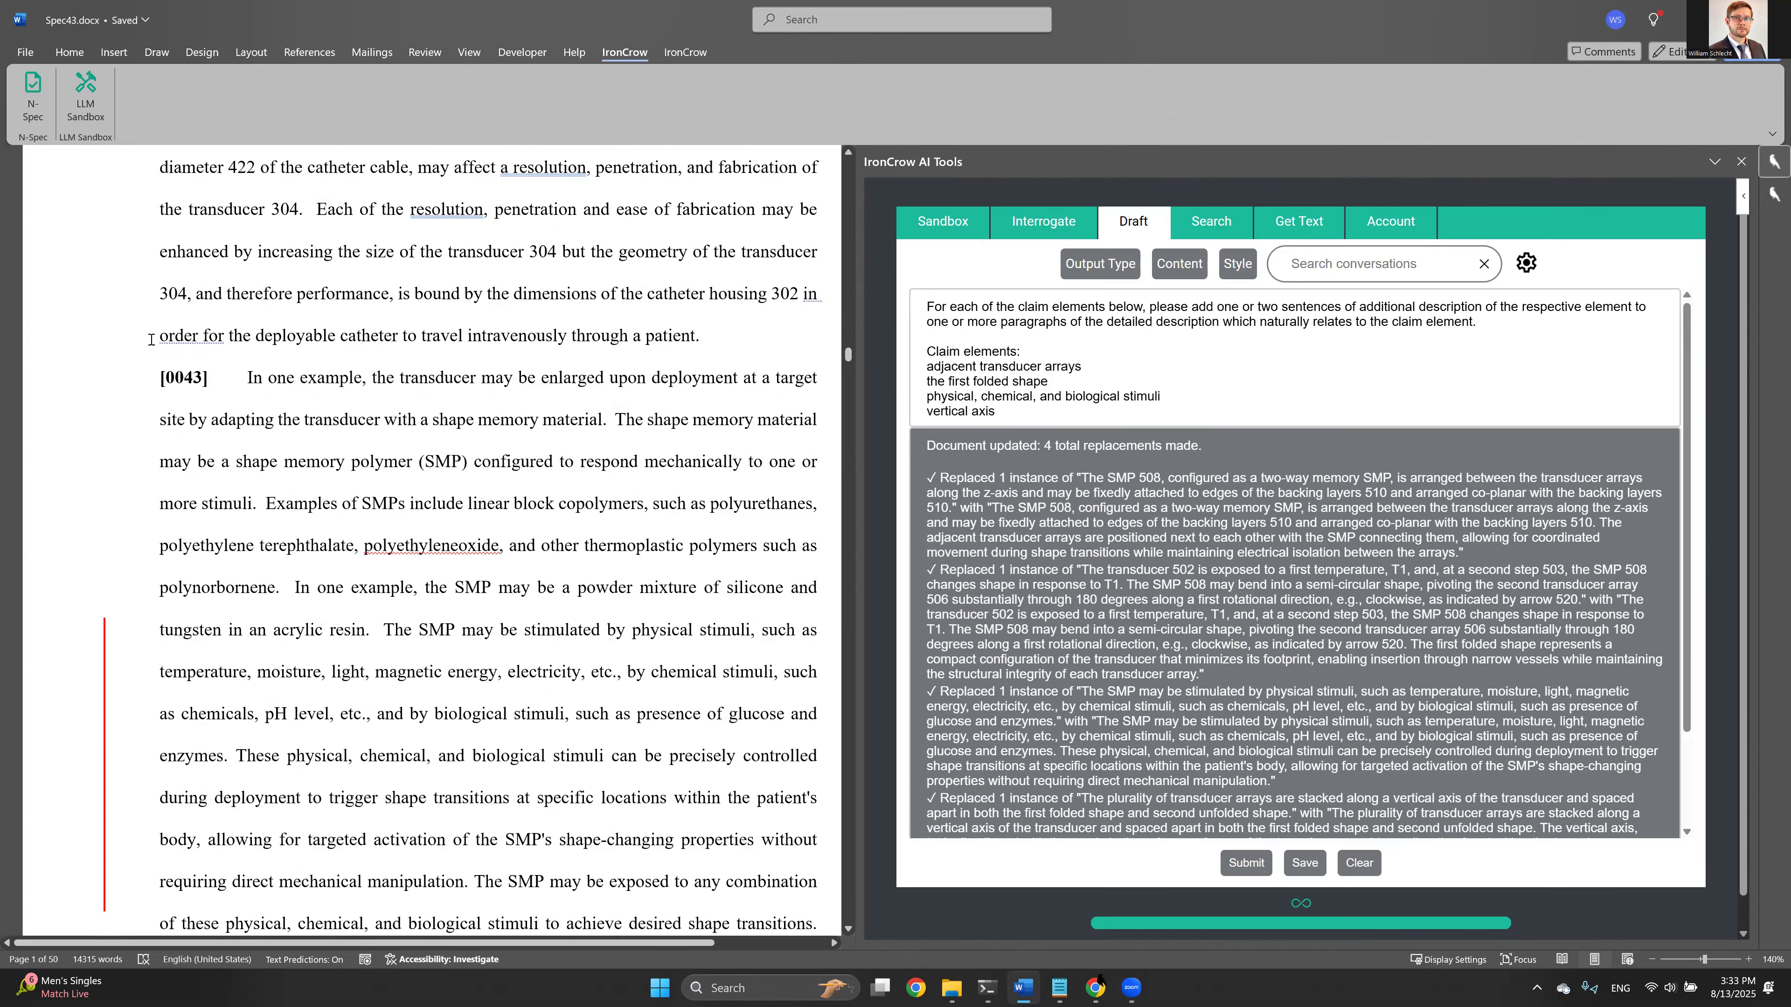
{"action": "scroll", "coordinate": [118, 312], "scroll_direction": "down", "scroll_amount": 3}
{"action": "left_click", "coordinate": [106, 296]}
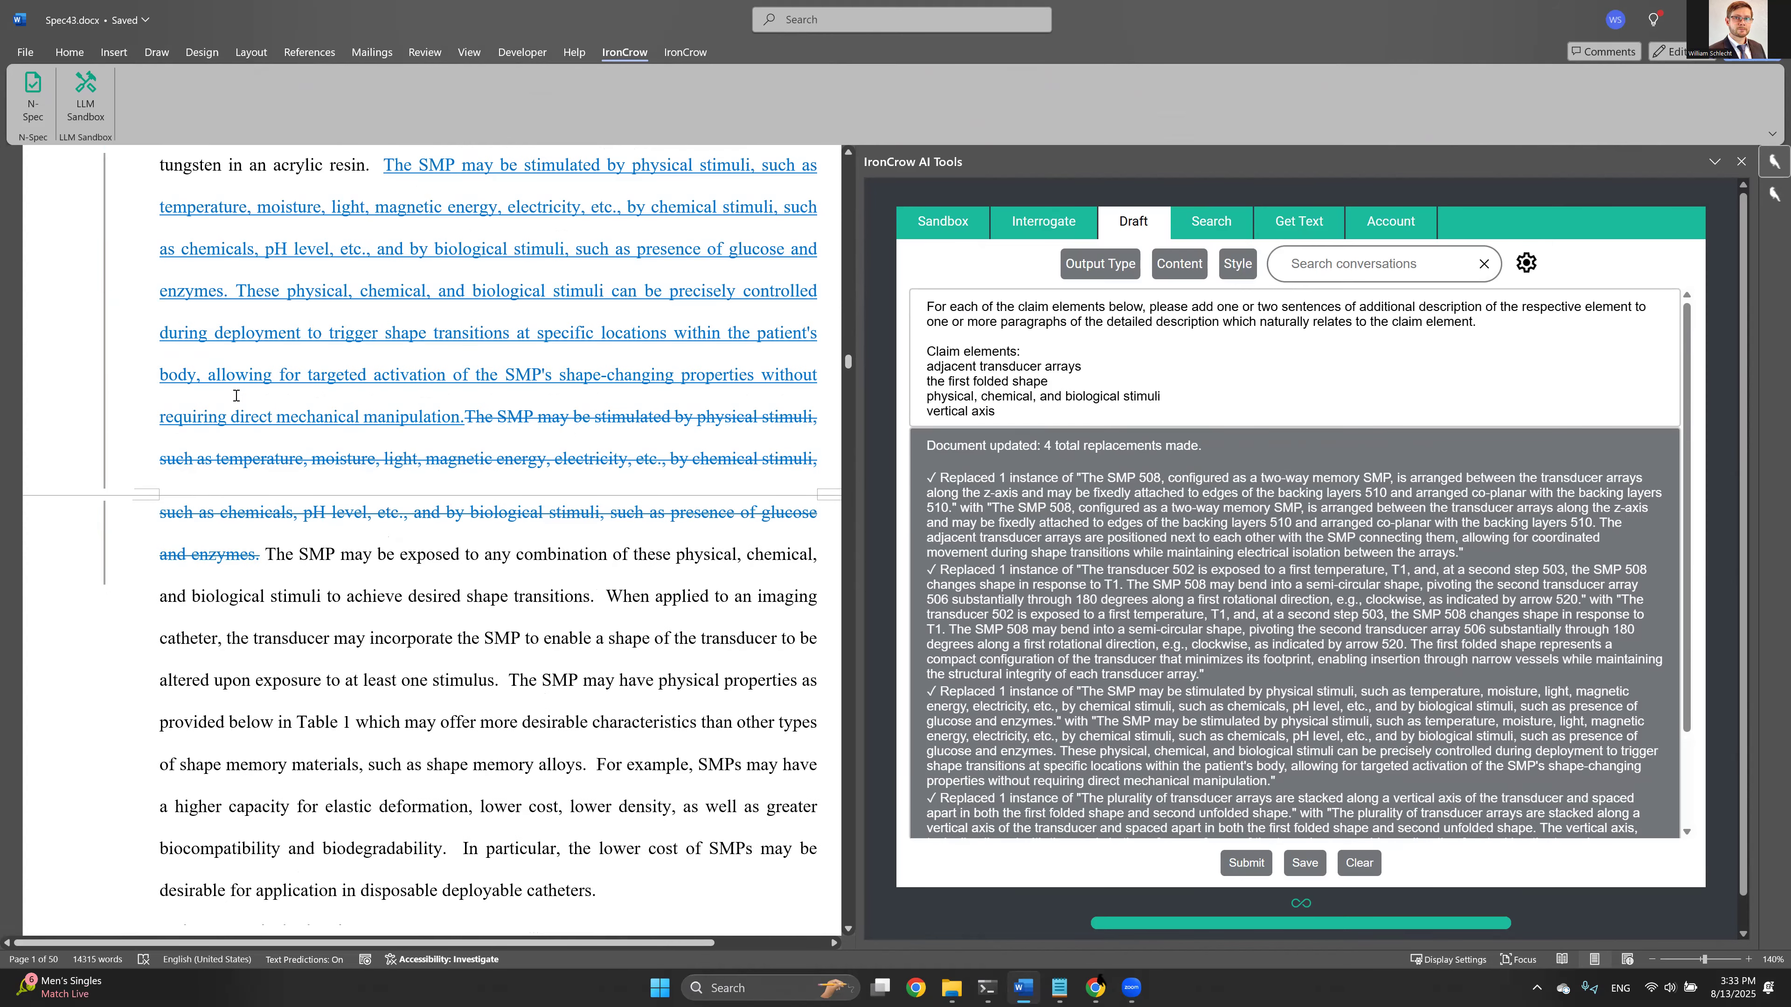
Examine the tracked edit on SMP stimulation against the claim element "physical, chemical, and biological stimuli", highlighting that element in the prompt
{"action": "scroll", "coordinate": [223, 441], "scroll_direction": "up", "scroll_amount": 1}
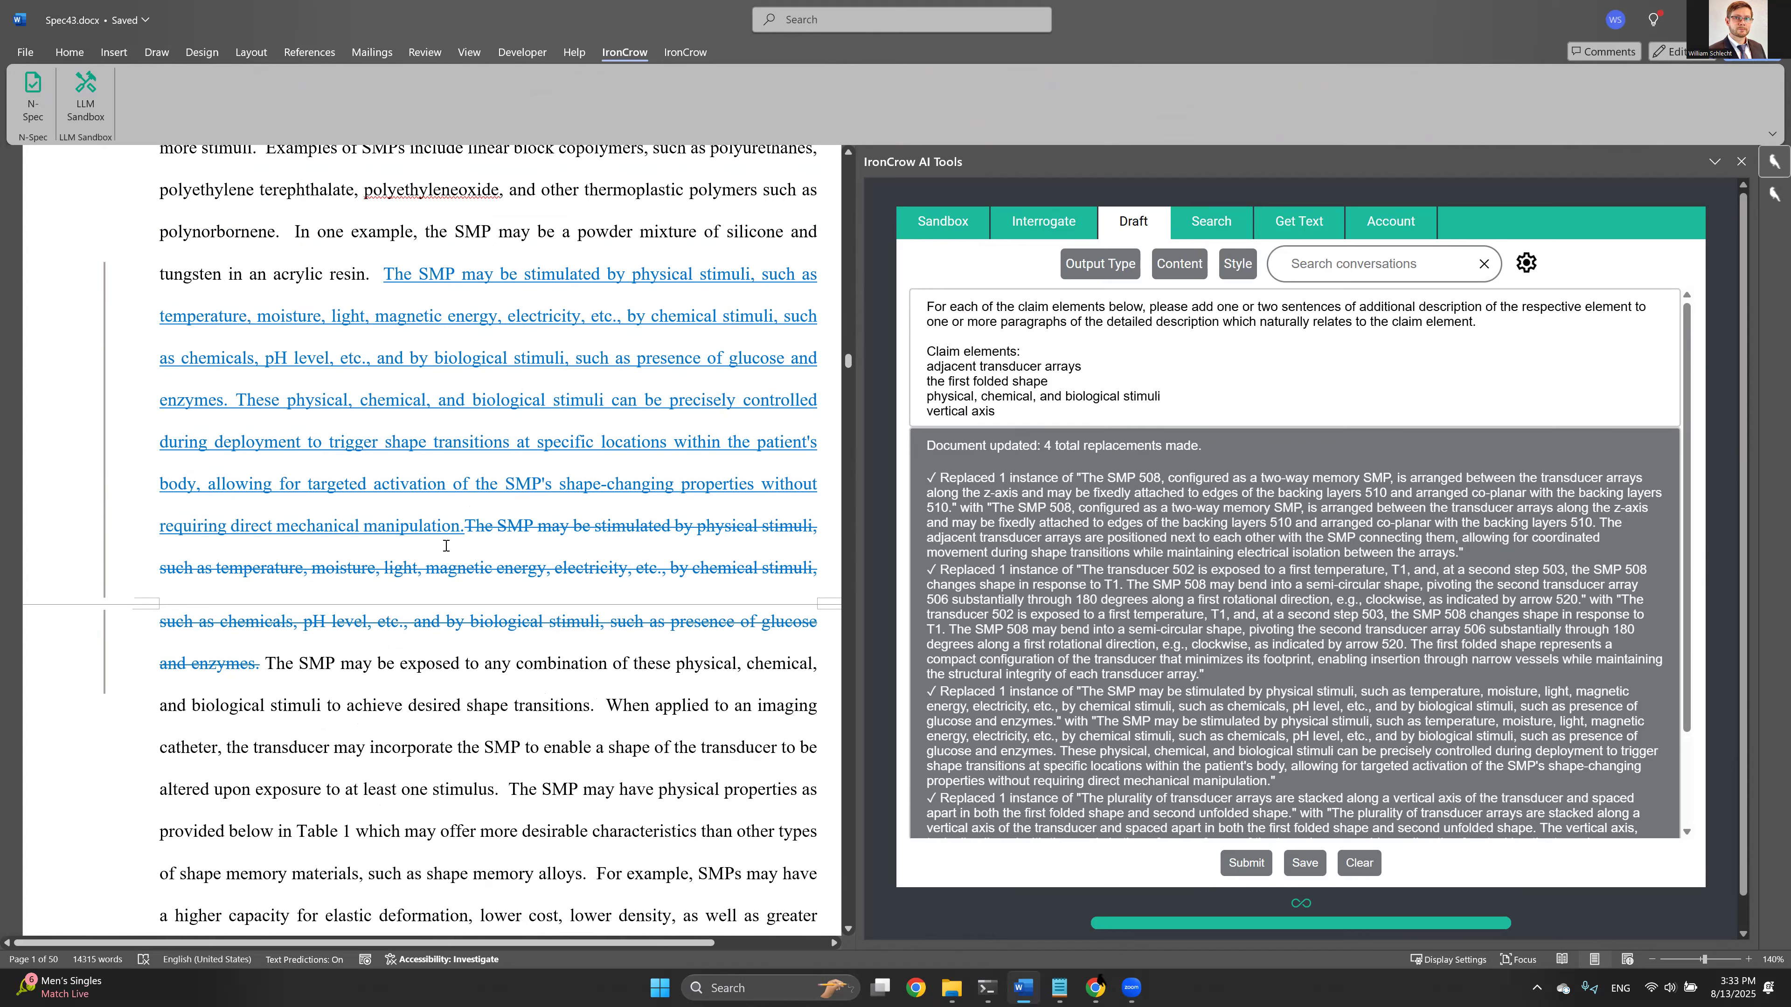
{"action": "mouse_move", "coordinate": [475, 529]}
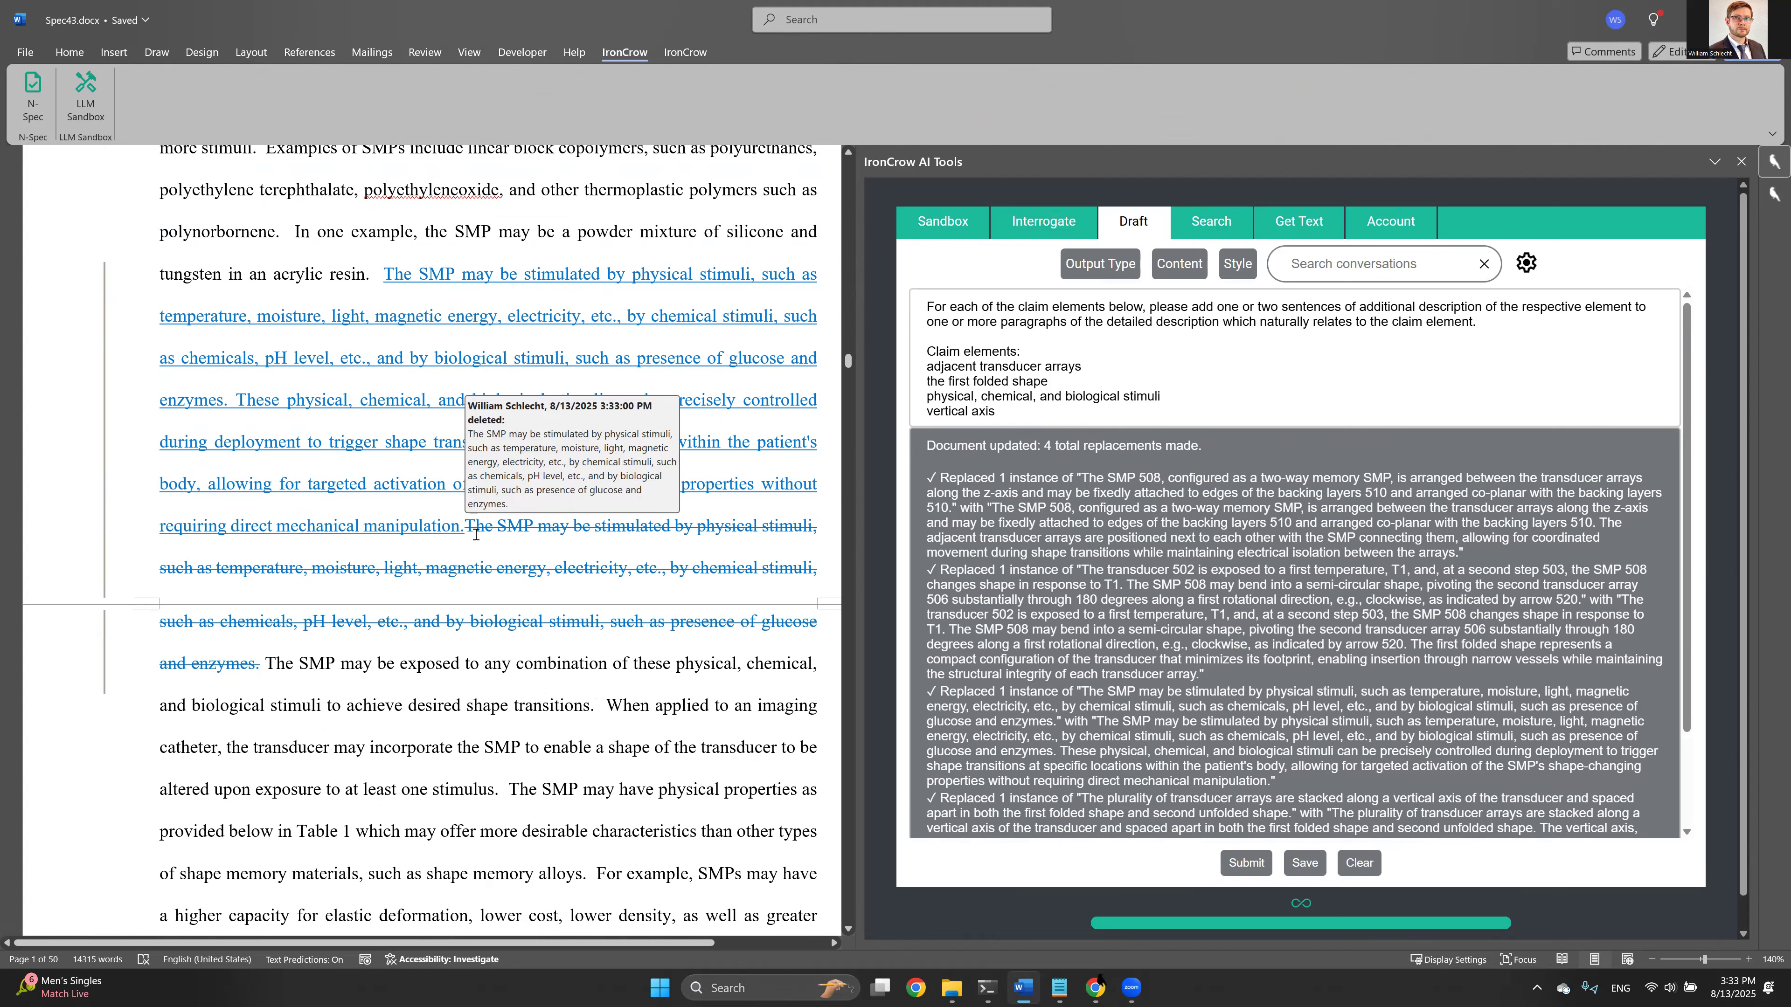
{"action": "mouse_move", "coordinate": [533, 573]}
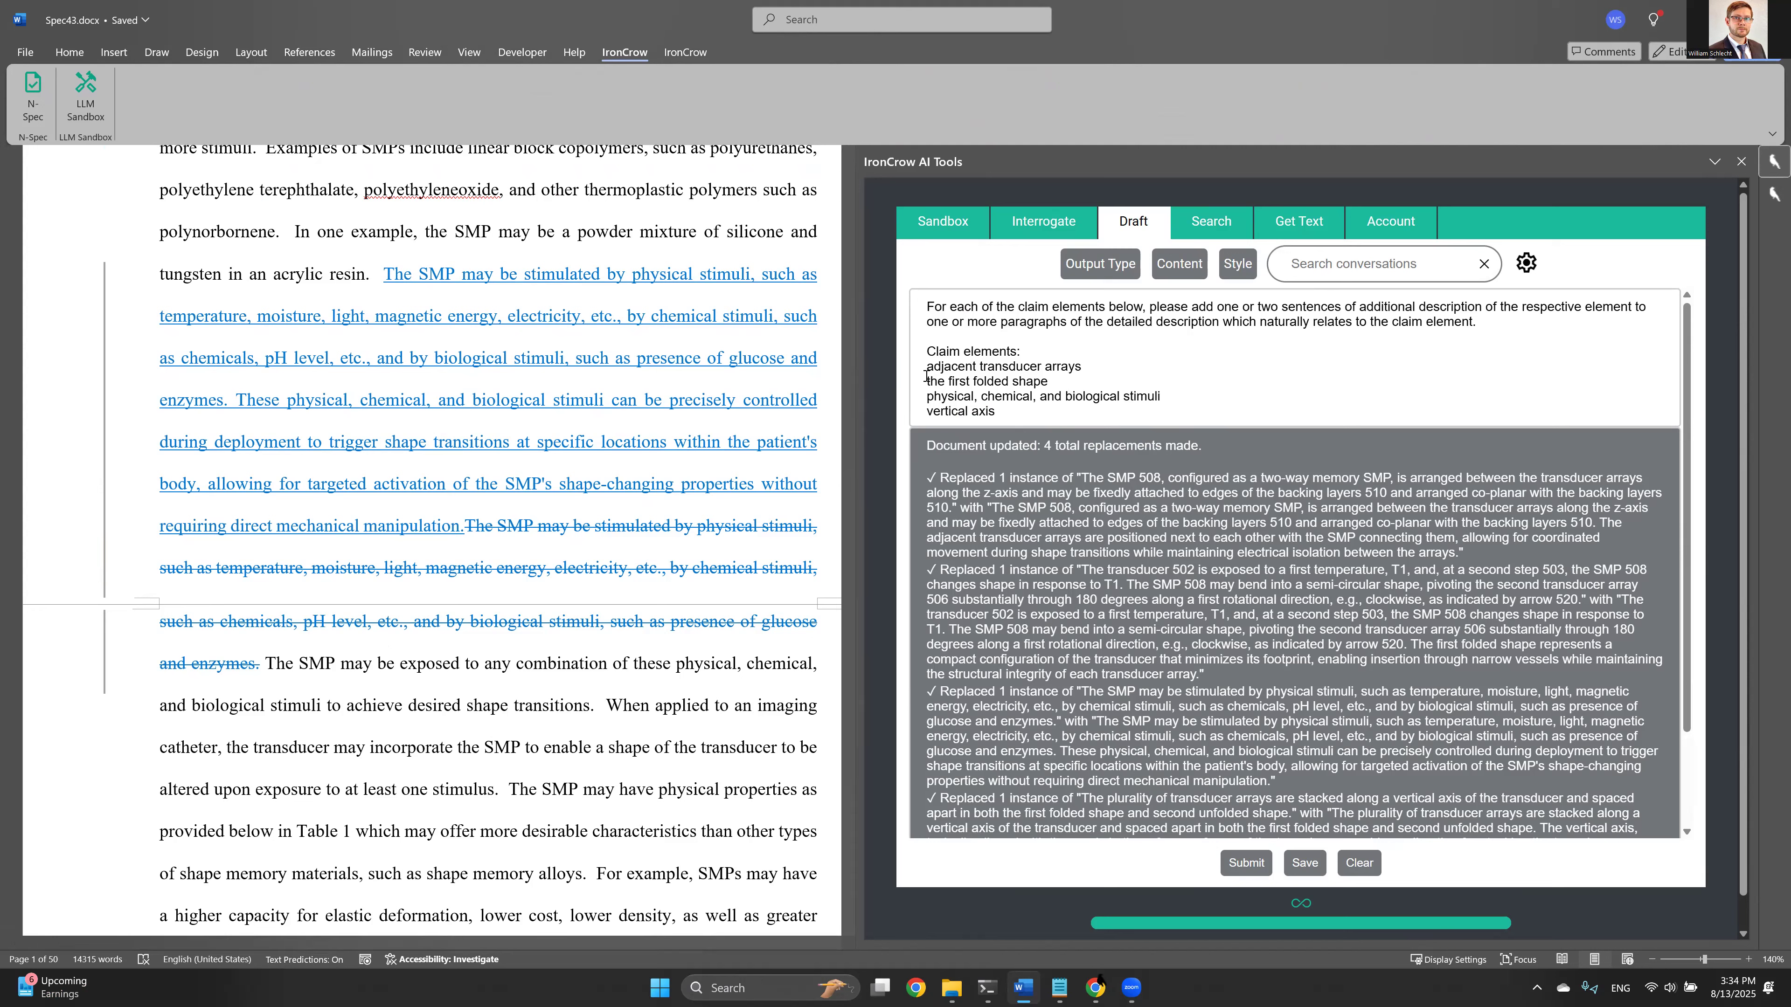
{"action": "left_click_drag", "start_coordinate": [926, 395], "coordinate": [1161, 393]}
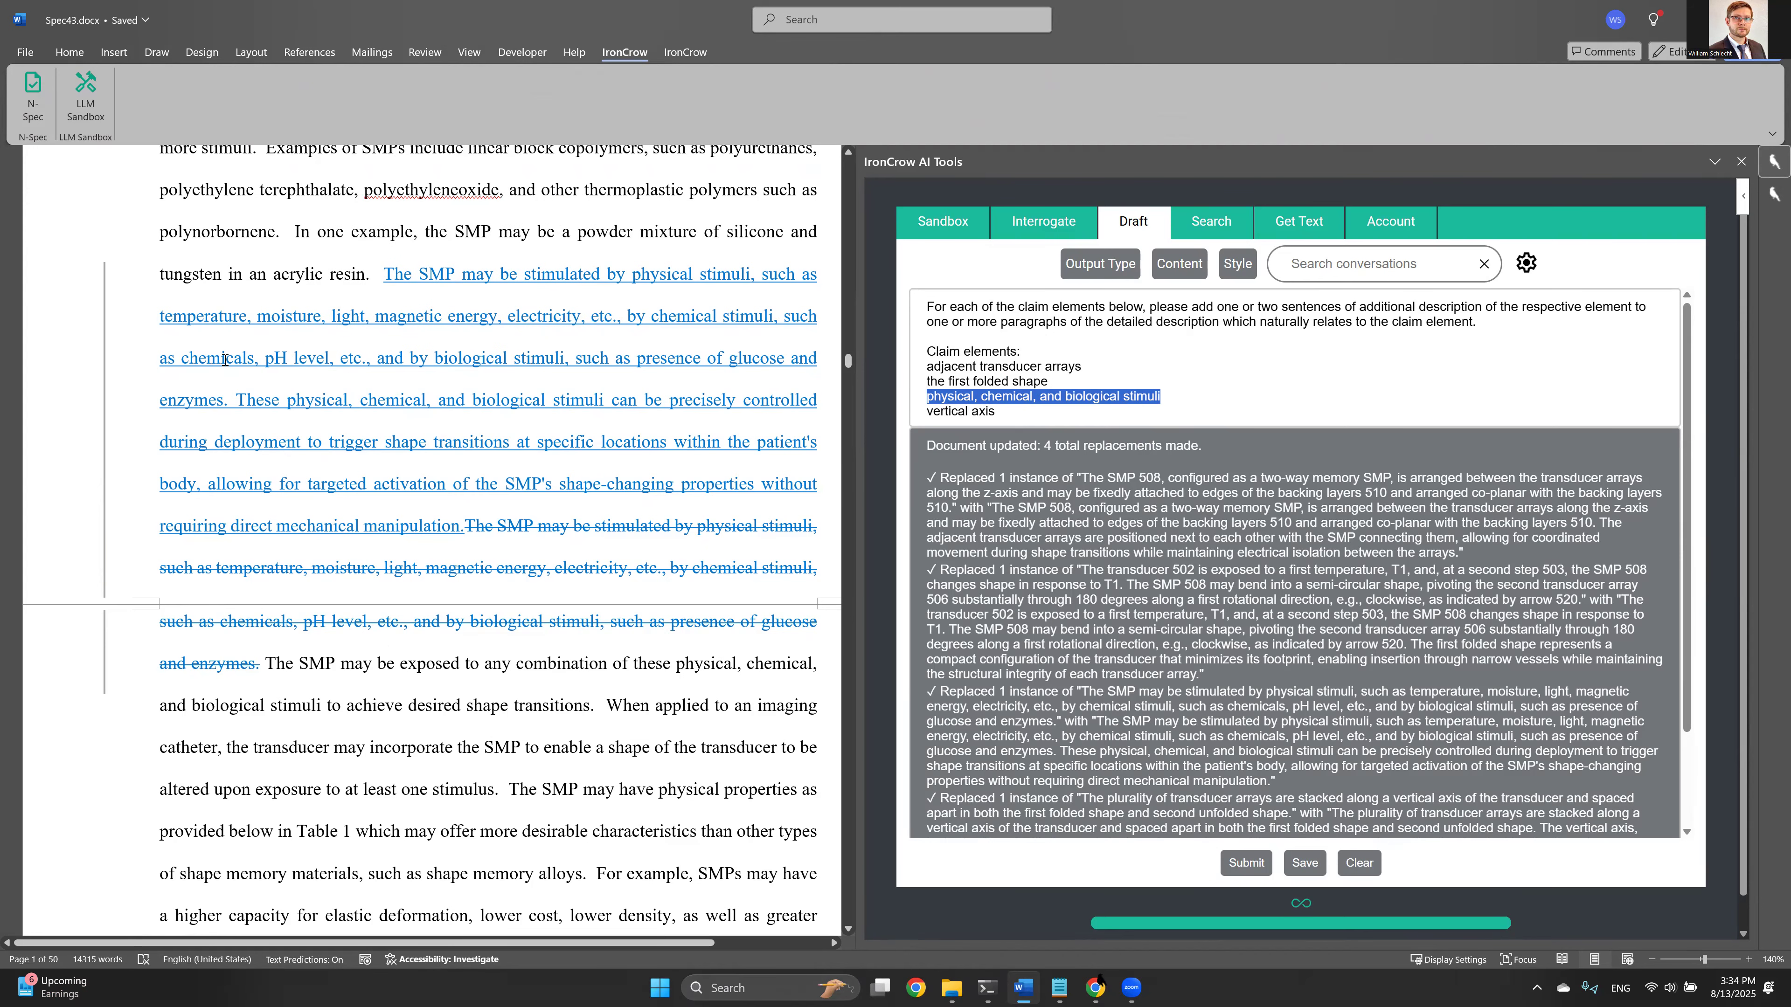
Review the tracked edit describing the adjacent transducer arrays in paragraph [0045] and check the draft output type options
{"action": "scroll", "coordinate": [225, 360], "scroll_direction": "down", "scroll_amount": 6}
{"action": "scroll", "coordinate": [233, 367], "scroll_direction": "down", "scroll_amount": 8}
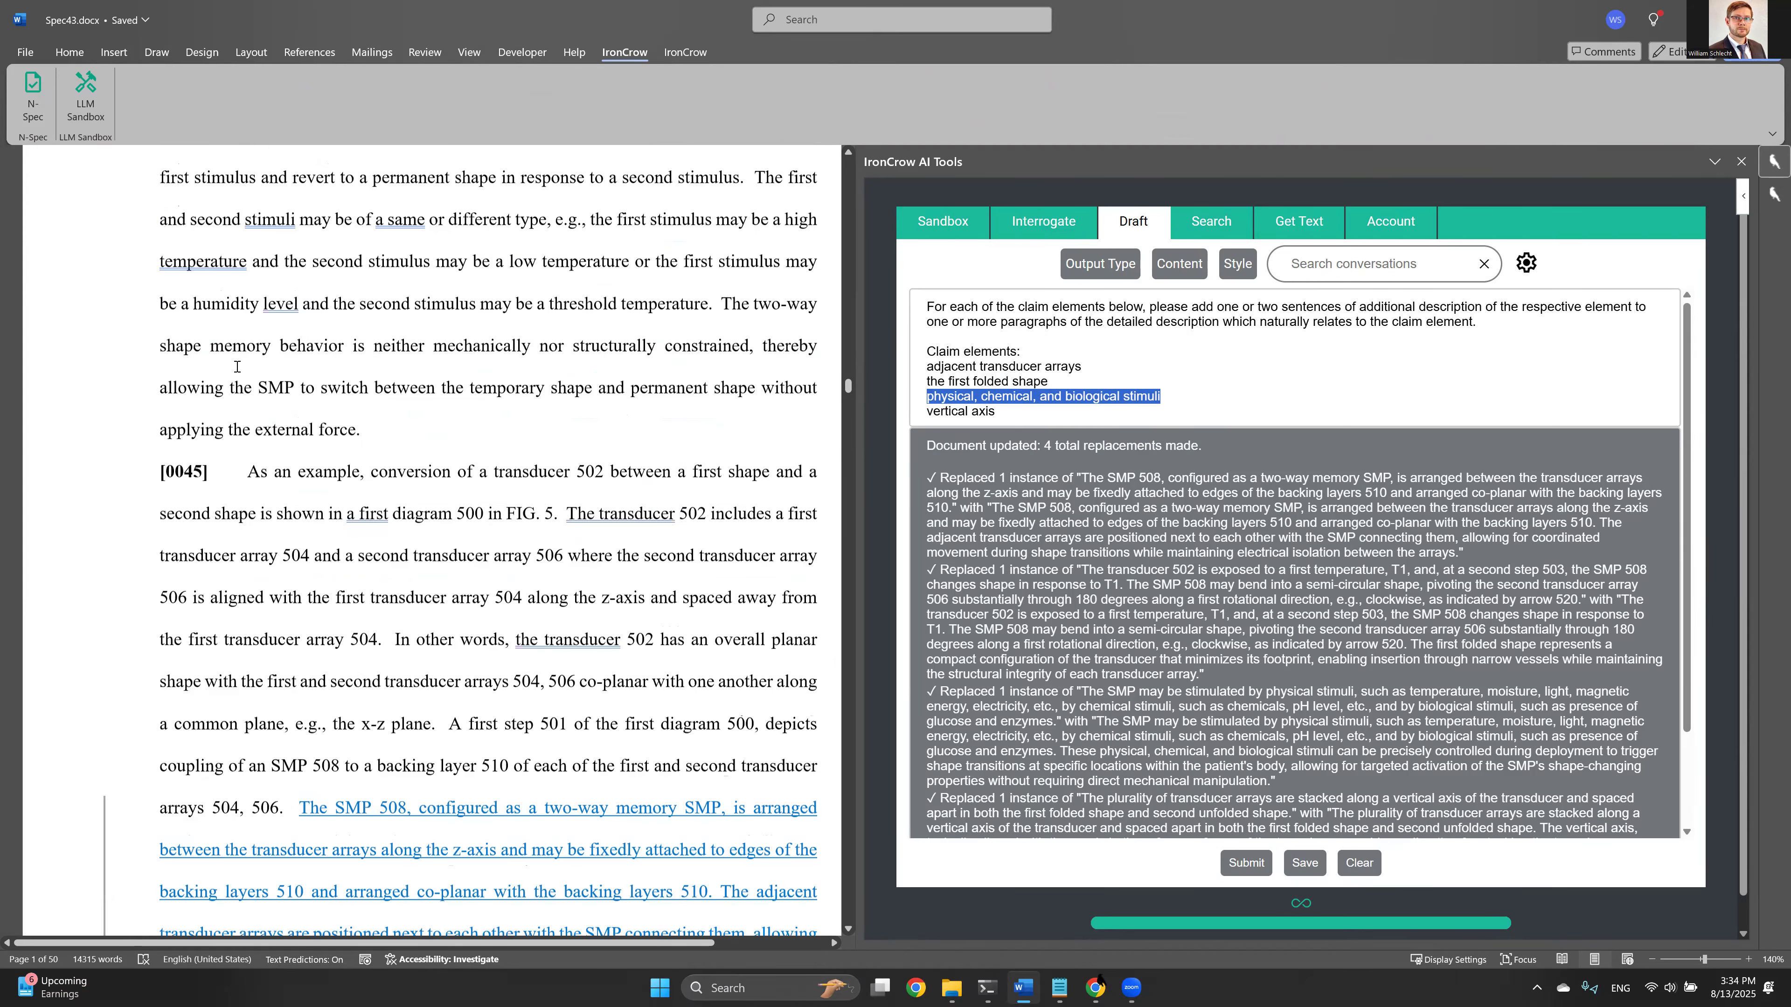
{"action": "scroll", "coordinate": [424, 367], "scroll_direction": "down", "scroll_amount": 5}
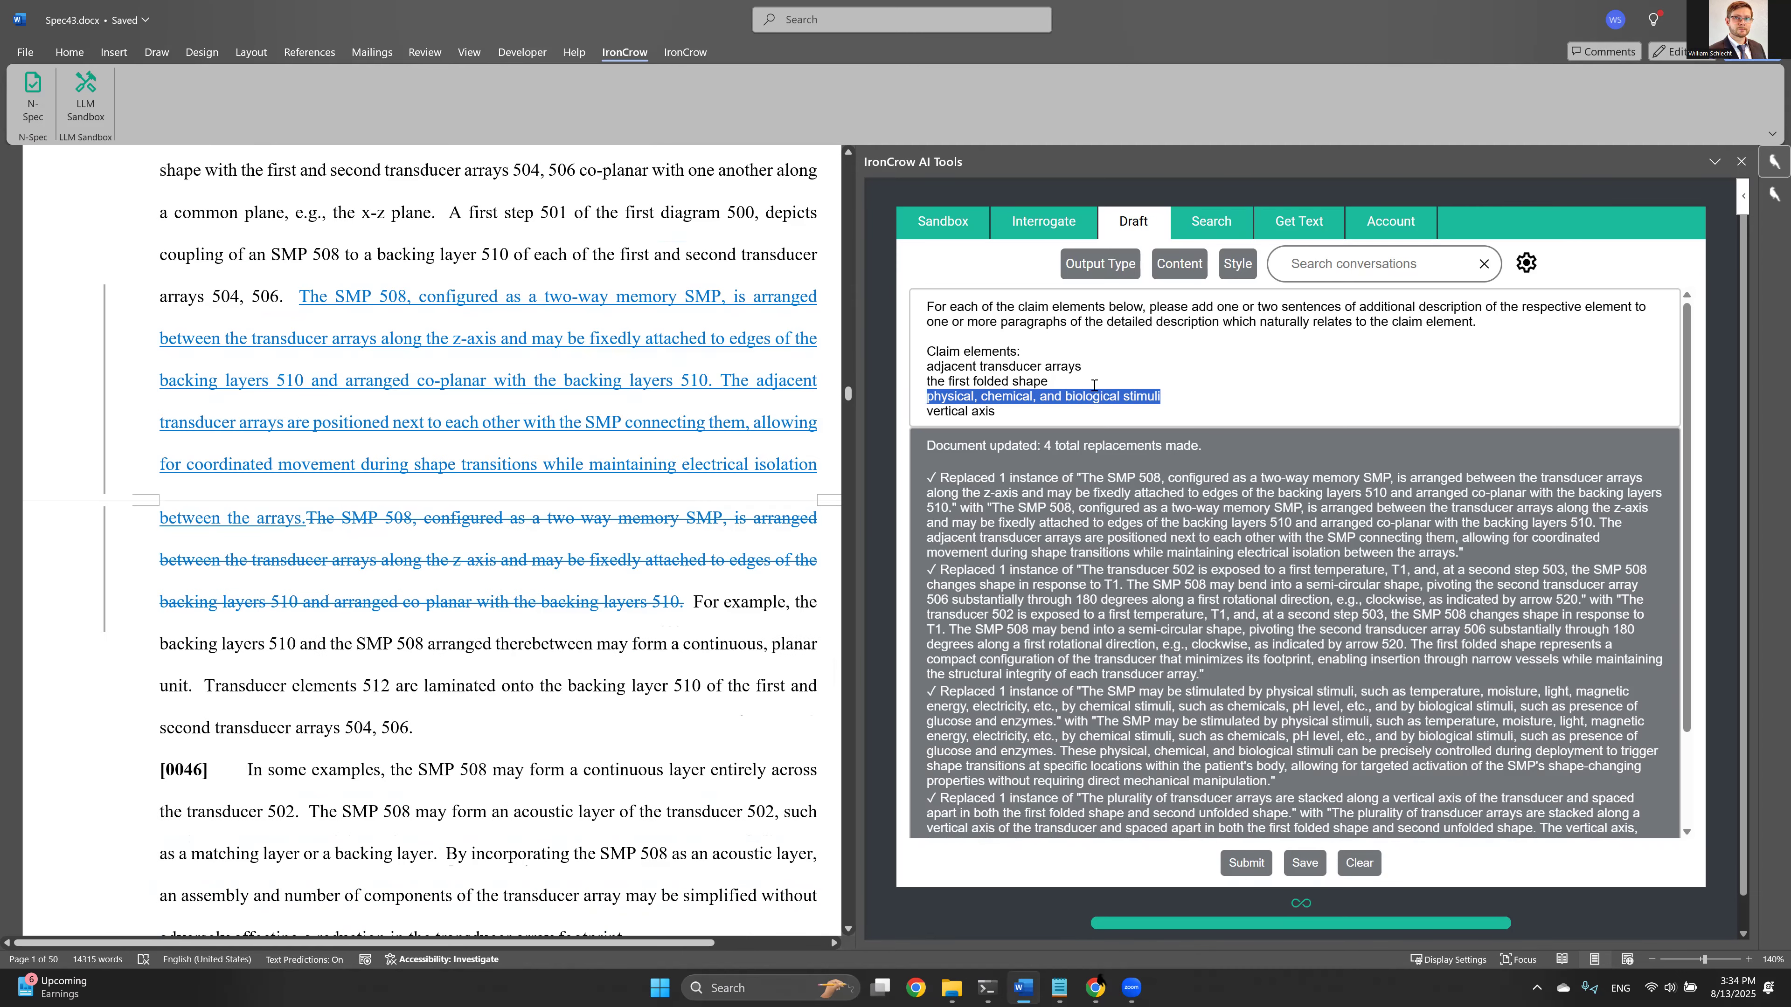
{"action": "scroll", "coordinate": [553, 389], "scroll_direction": "down", "scroll_amount": 1}
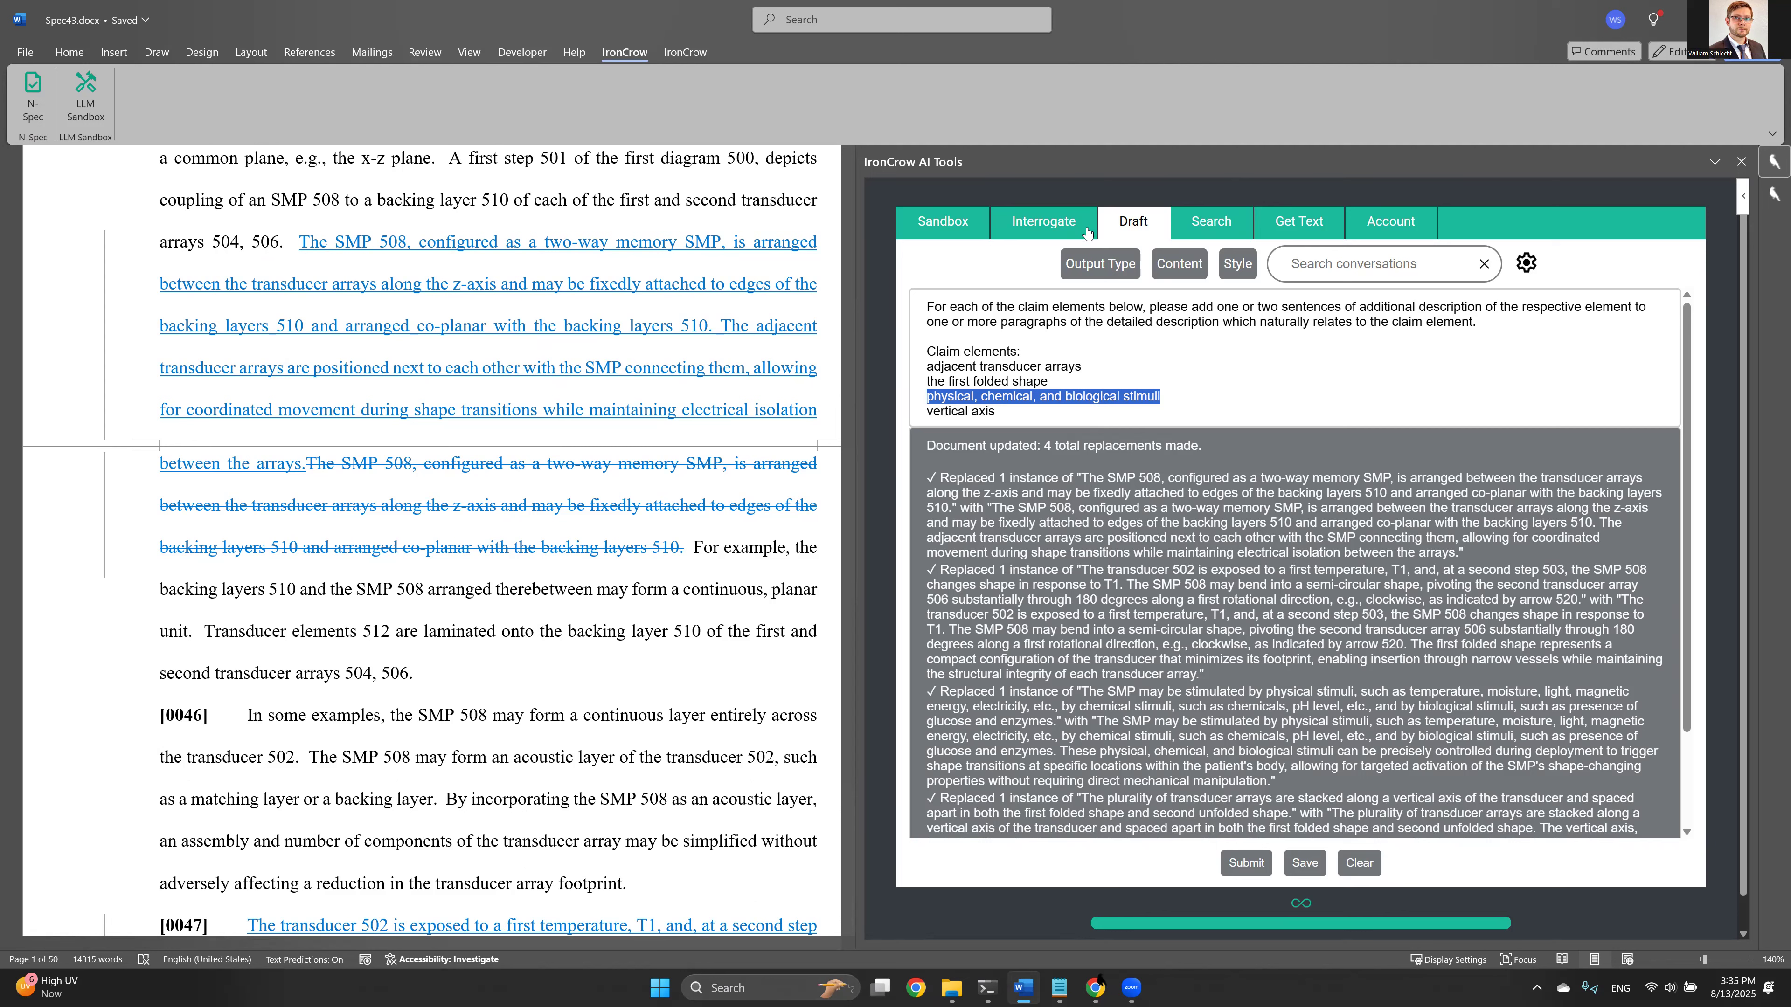
{"action": "mouse_move", "coordinate": [1100, 267]}
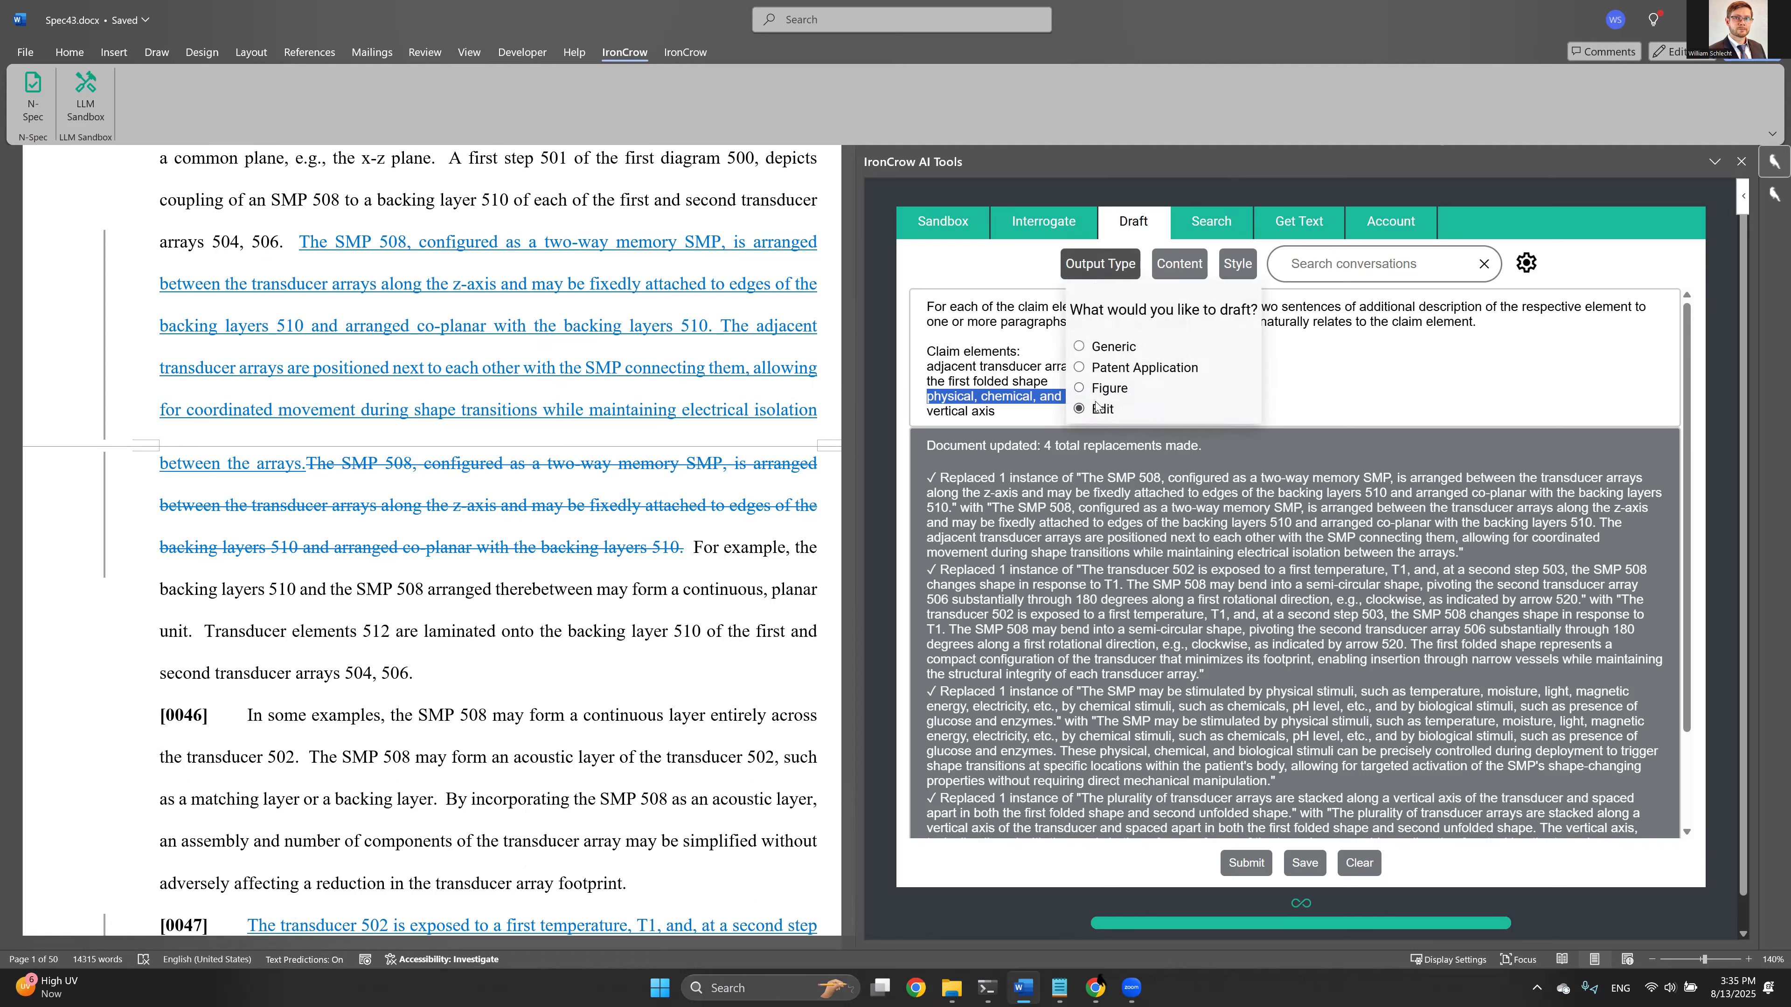